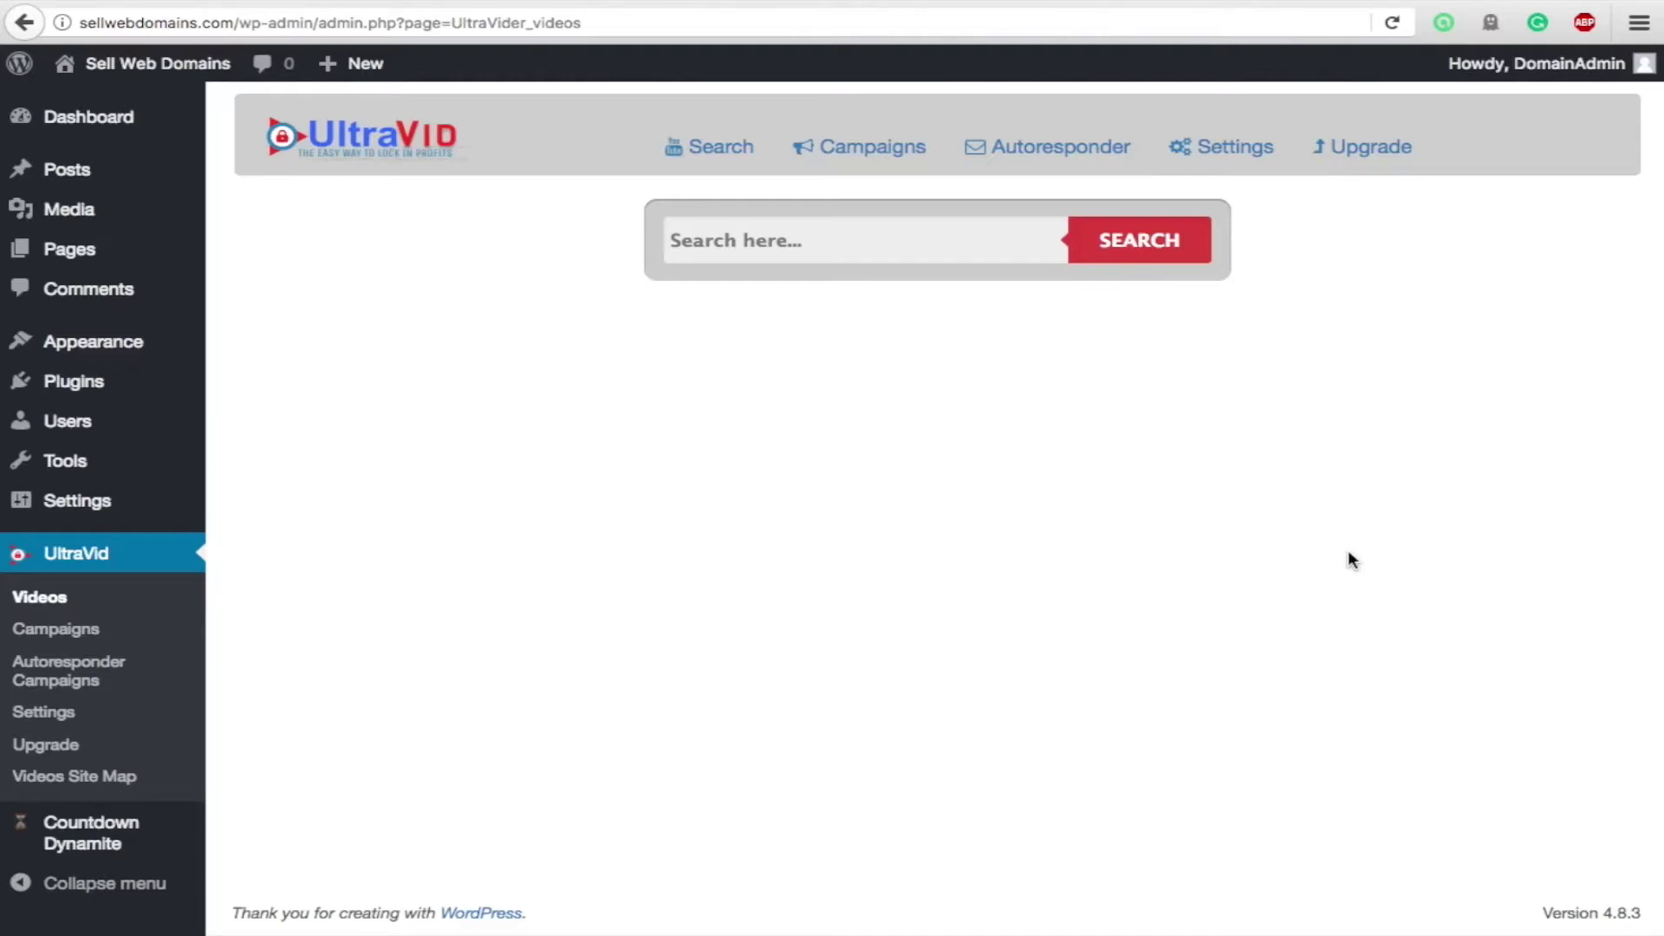
- Search UltraVid's YouTube videos for the reviewer's channel name, returning 77911 results
{"action": "left_click", "coordinate": [850, 247]}
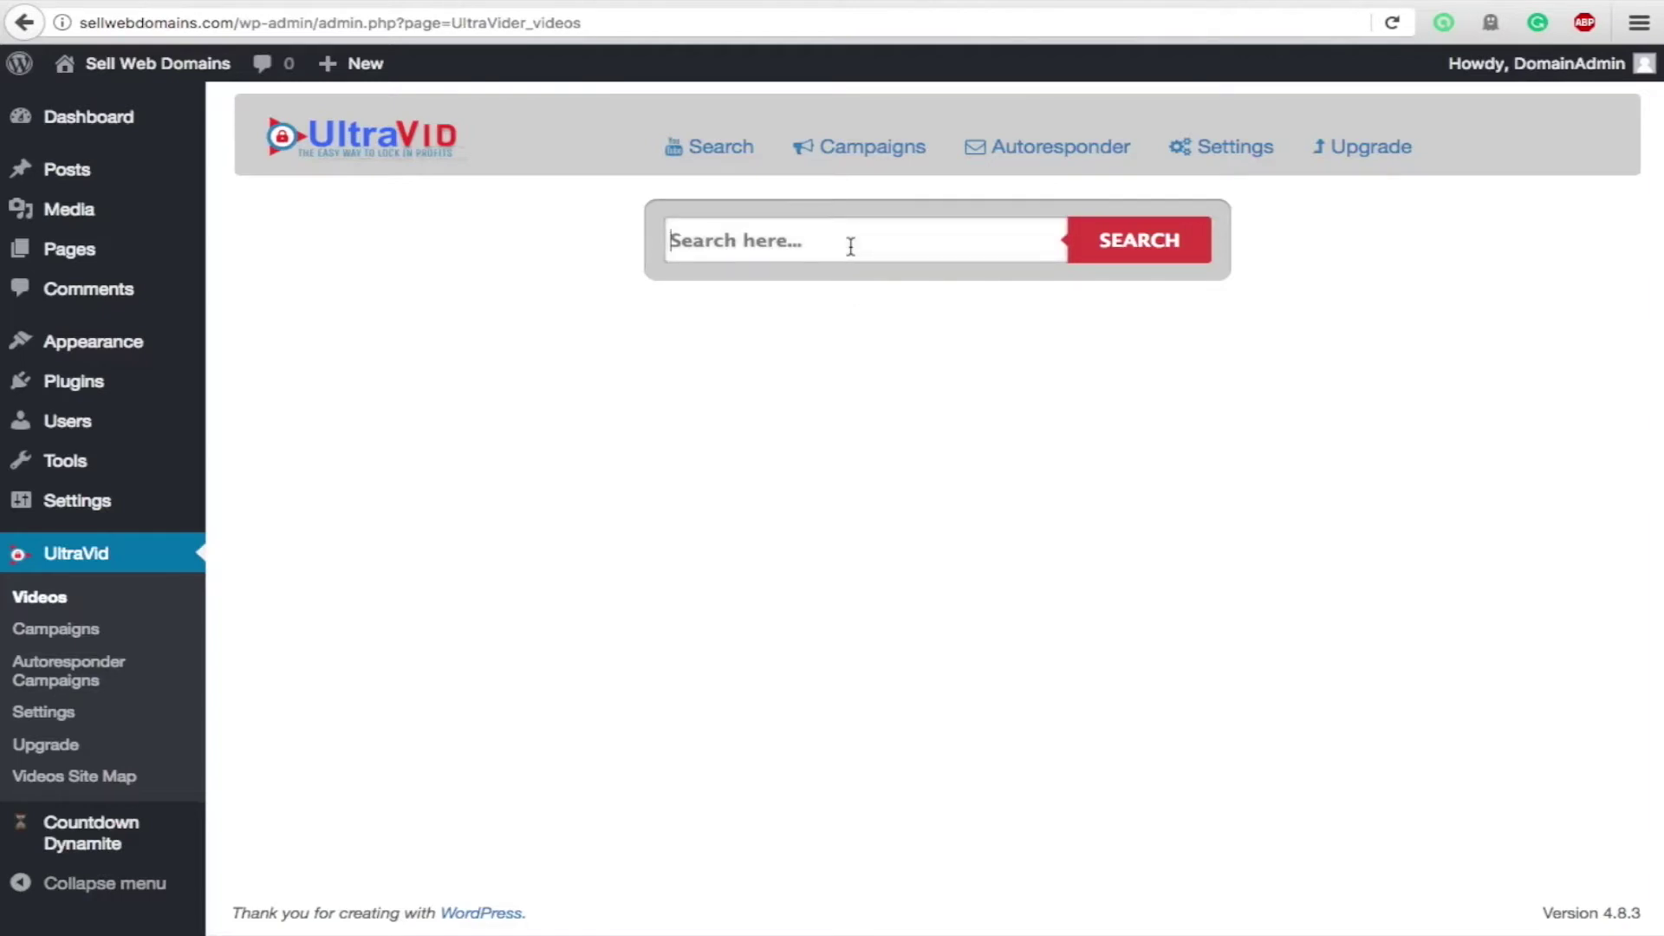
{"action": "type", "text": "spencer coffman"}
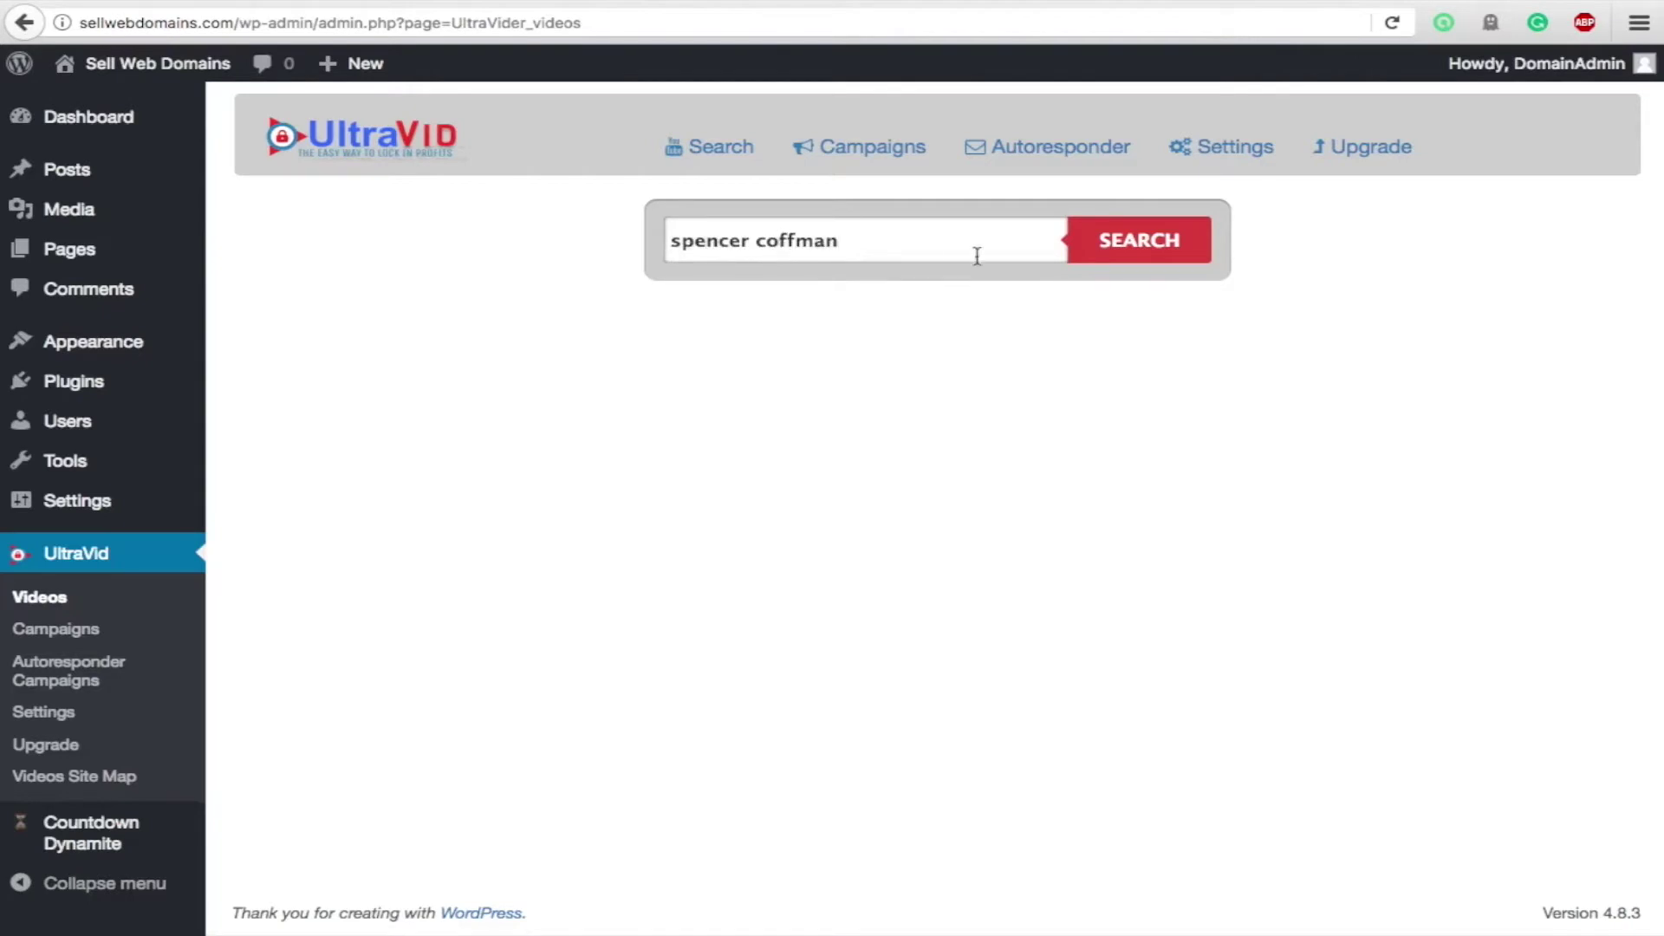
{"action": "left_click", "coordinate": [1131, 252]}
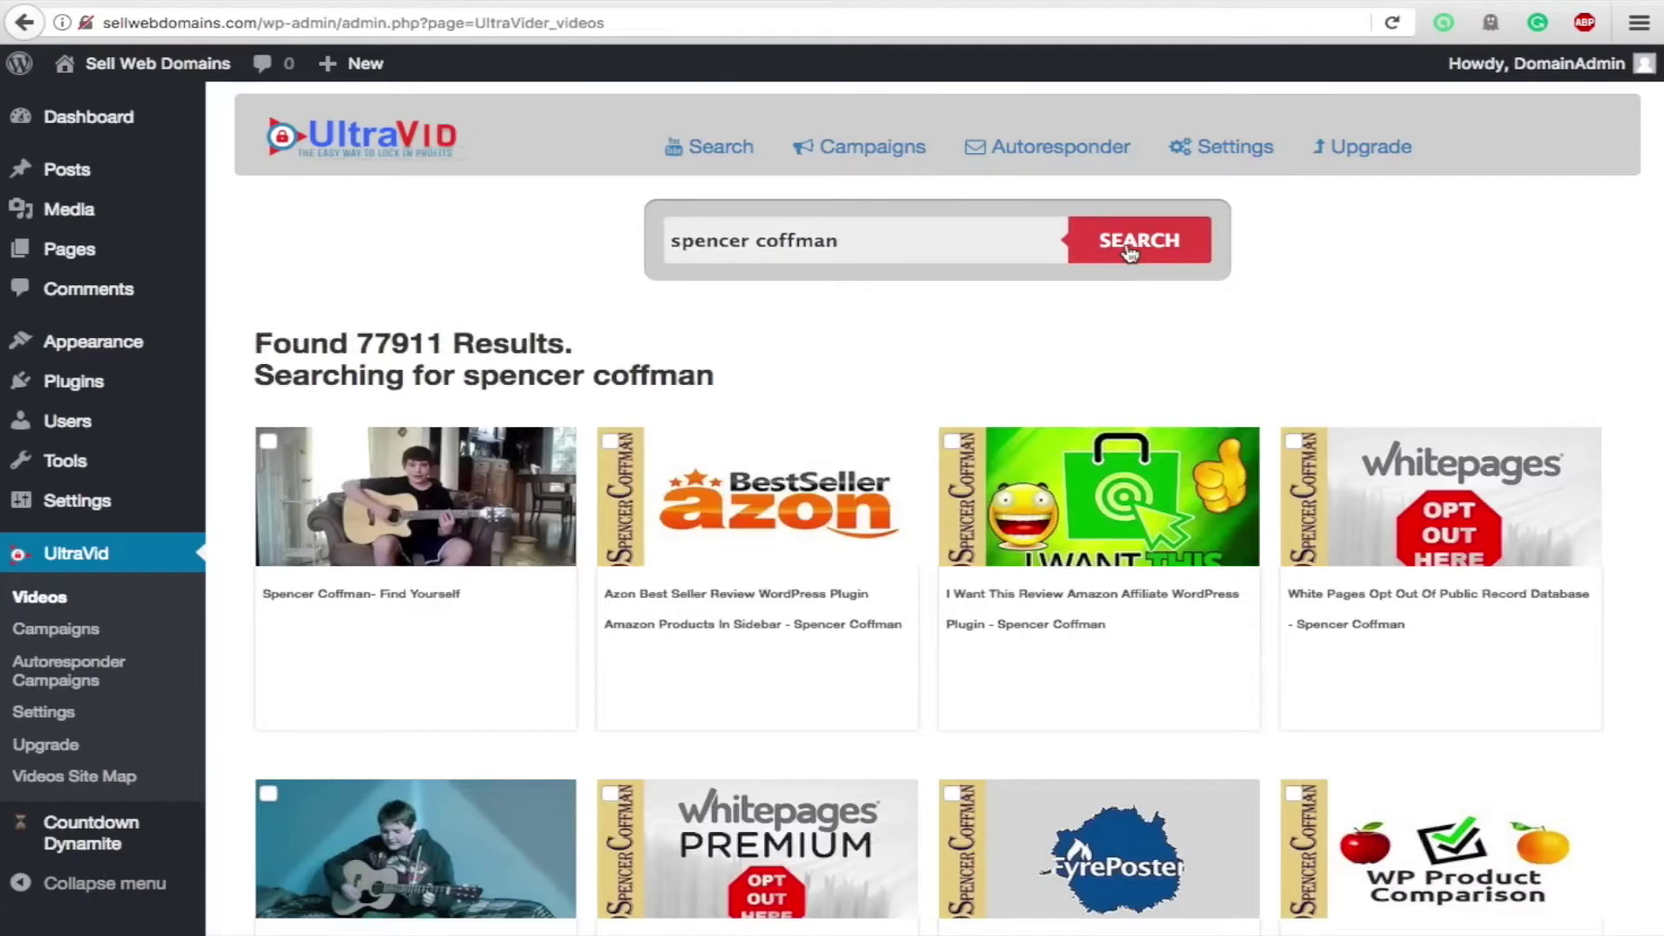
{"action": "double_click", "coordinate": [401, 343]}
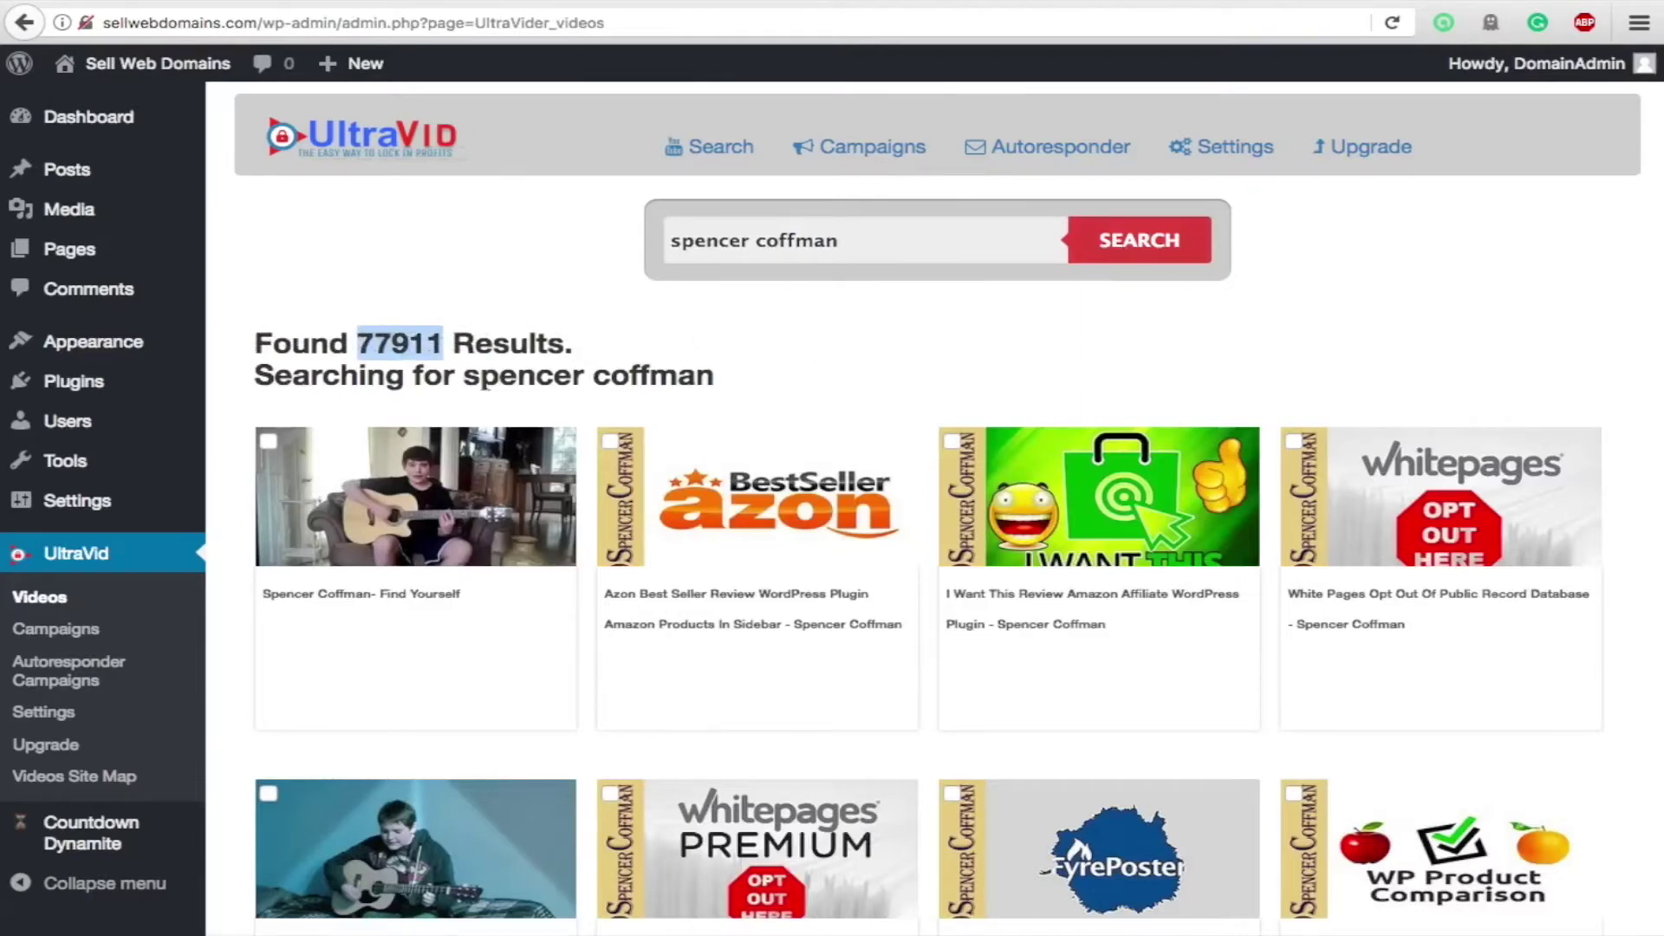
{"action": "left_click_drag", "start_coordinate": [463, 375], "coordinate": [719, 379]}
- Tick the I Want This and Azon Best Seller review videos, then preview the Whitepages opt-out video
{"action": "scroll", "coordinate": [957, 269], "scroll_direction": "down", "scroll_amount": 2}
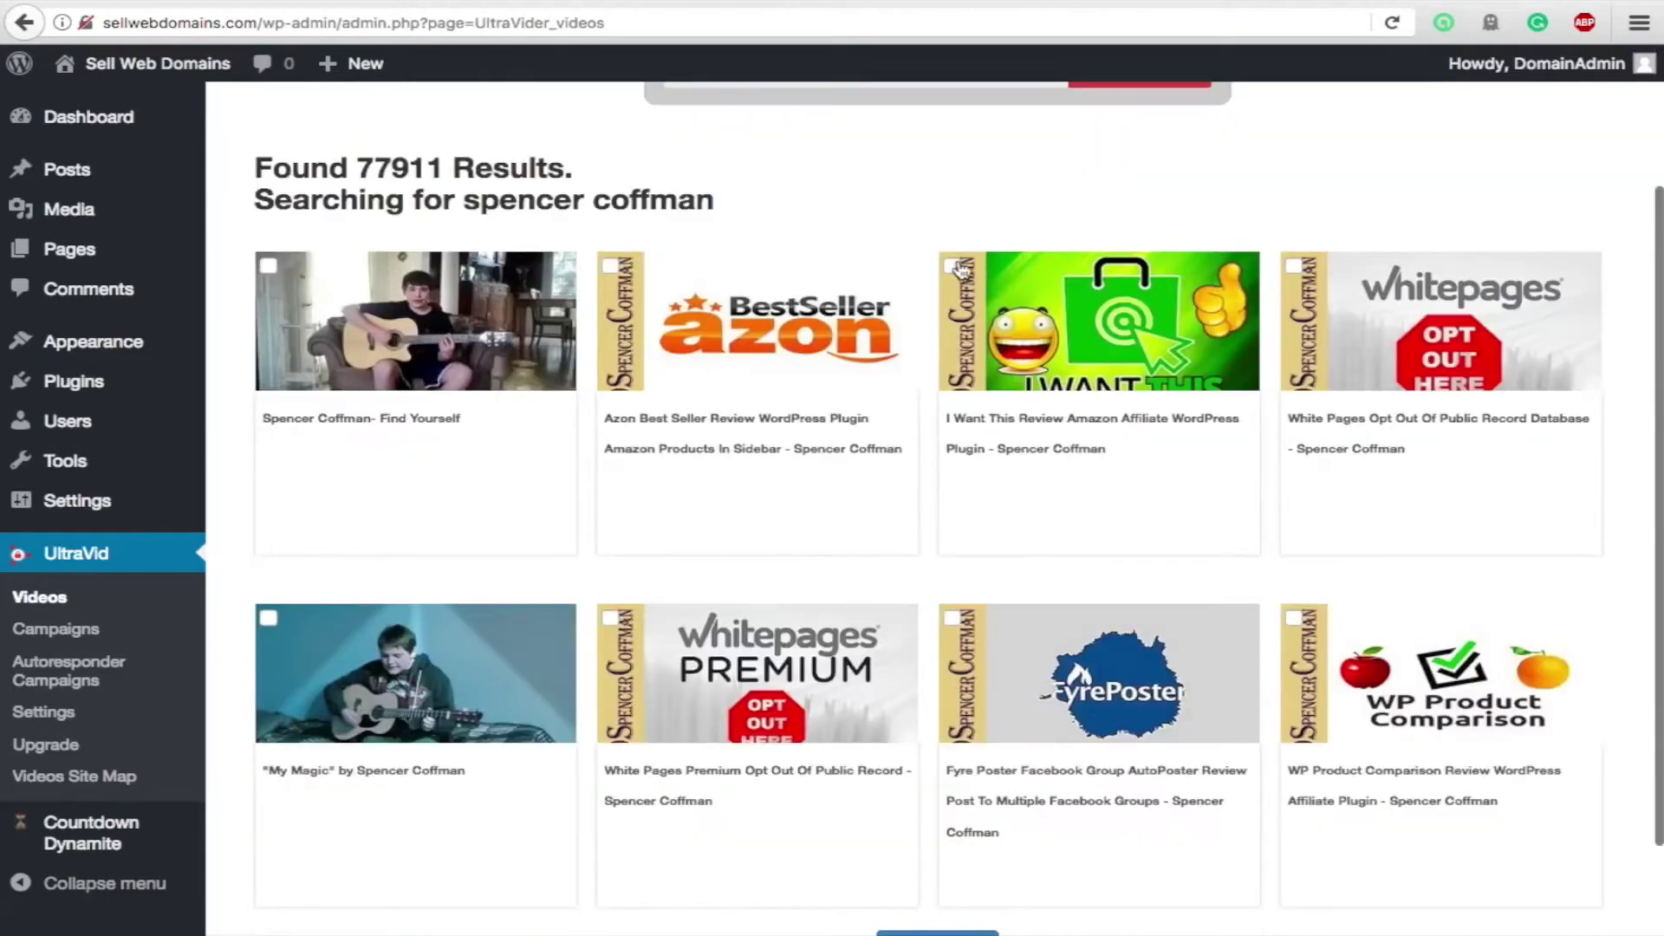
{"action": "left_click", "coordinate": [953, 267]}
{"action": "left_click", "coordinate": [611, 266]}
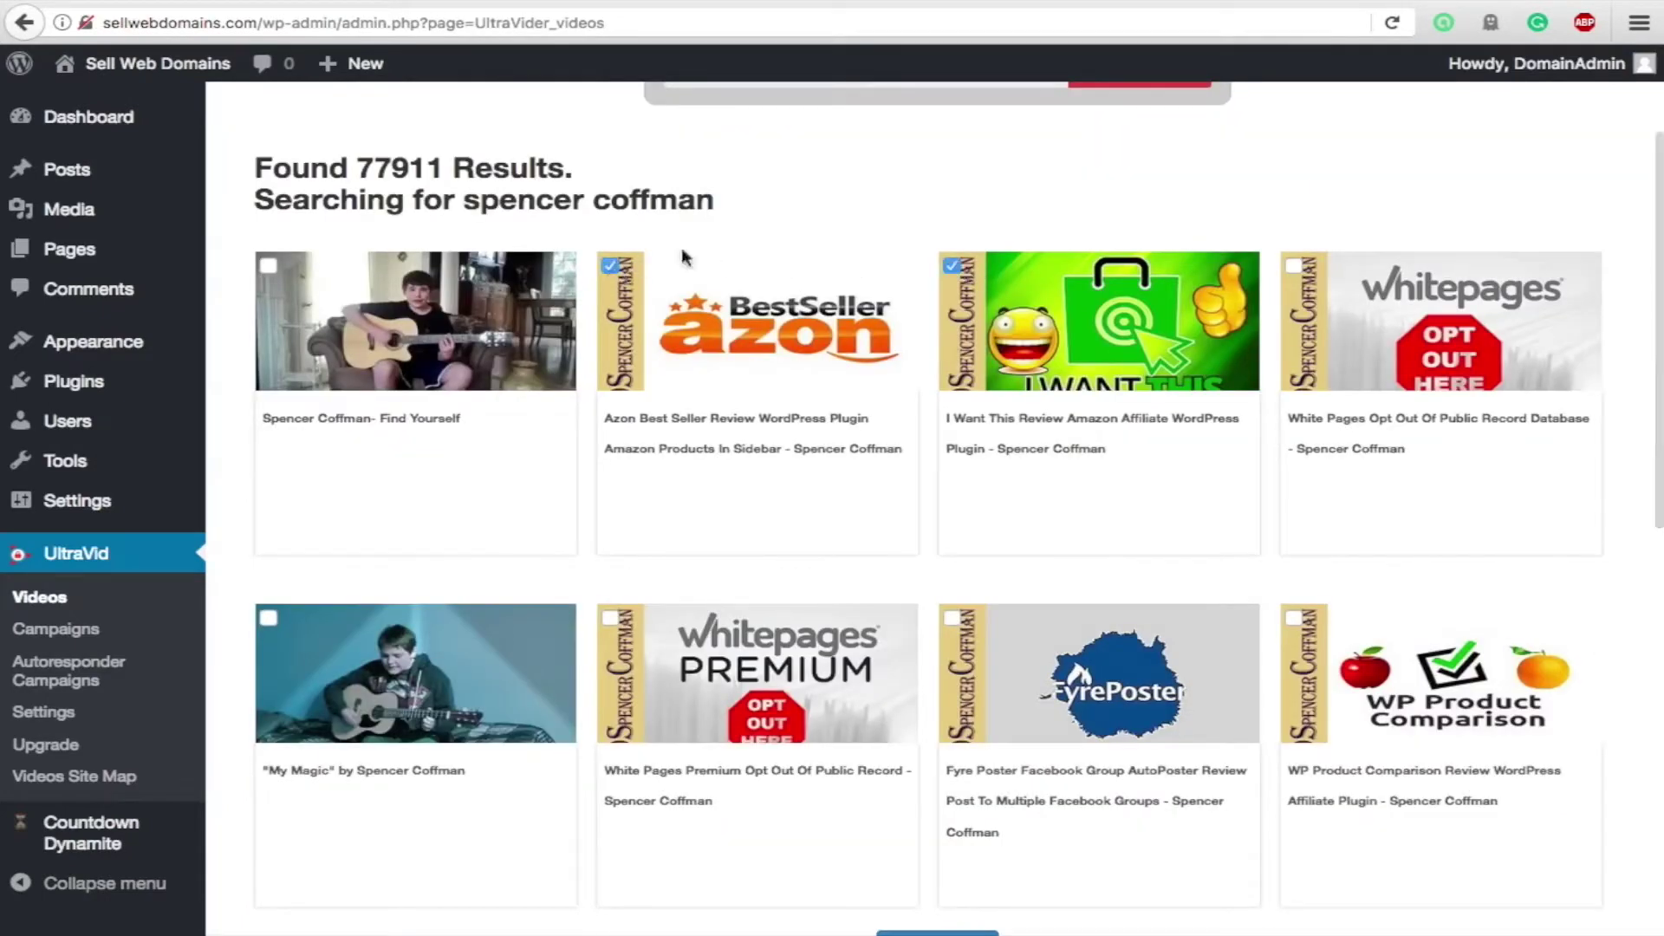
{"action": "scroll", "coordinate": [927, 227], "scroll_direction": "up", "scroll_amount": 1}
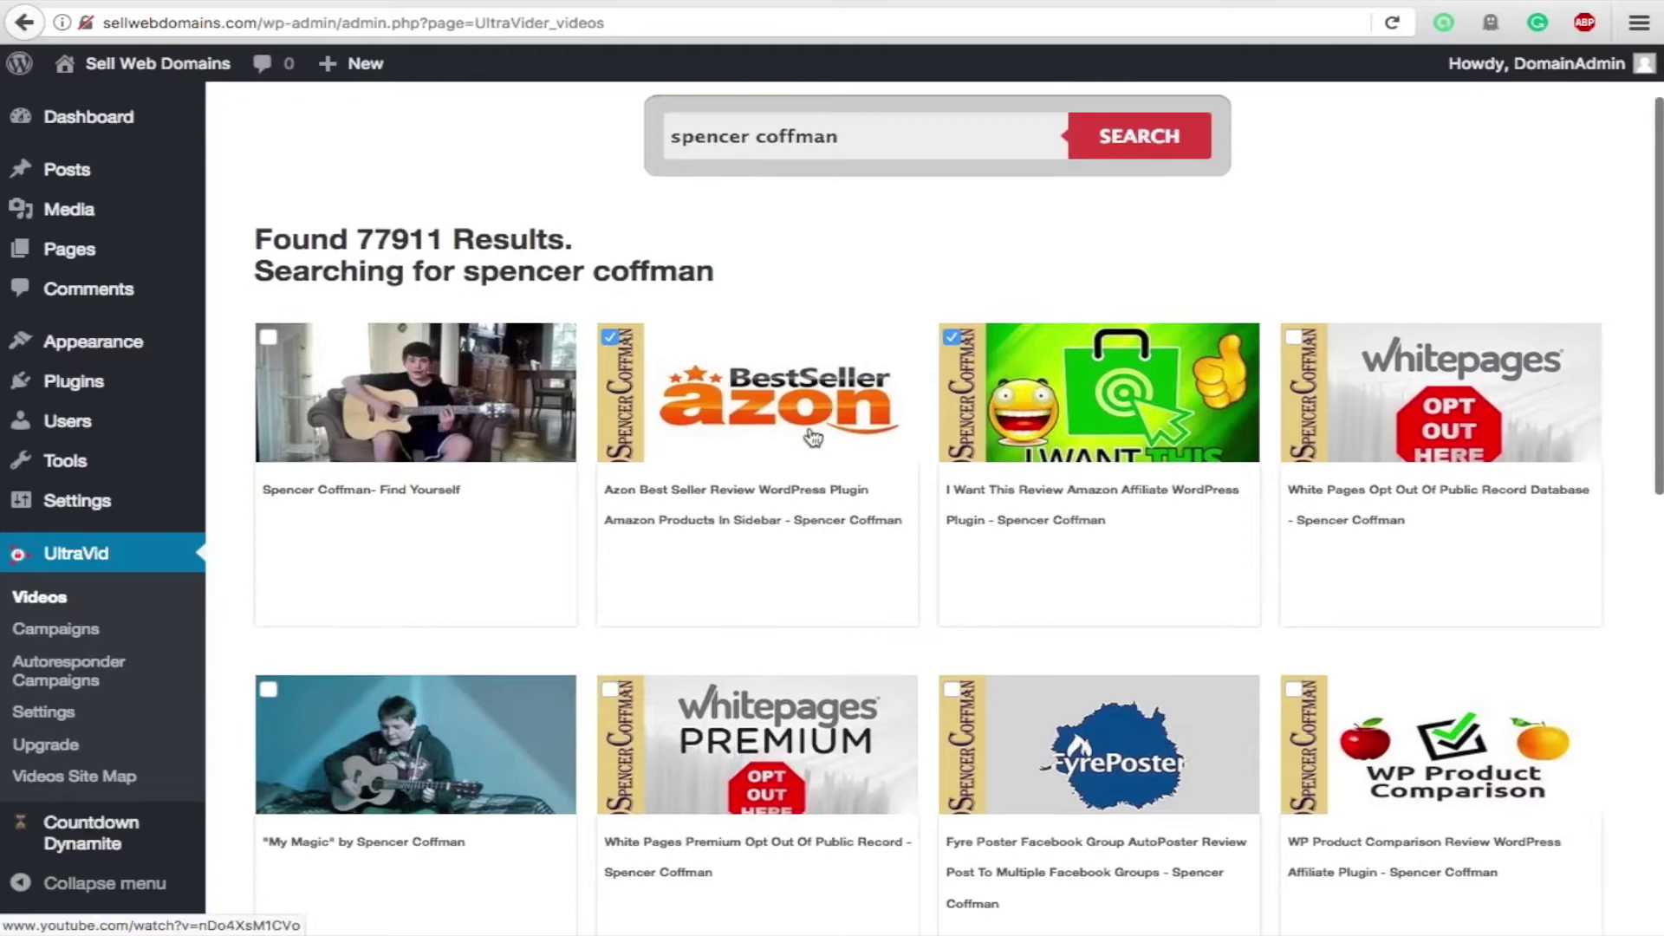
{"action": "left_click", "coordinate": [1468, 418]}
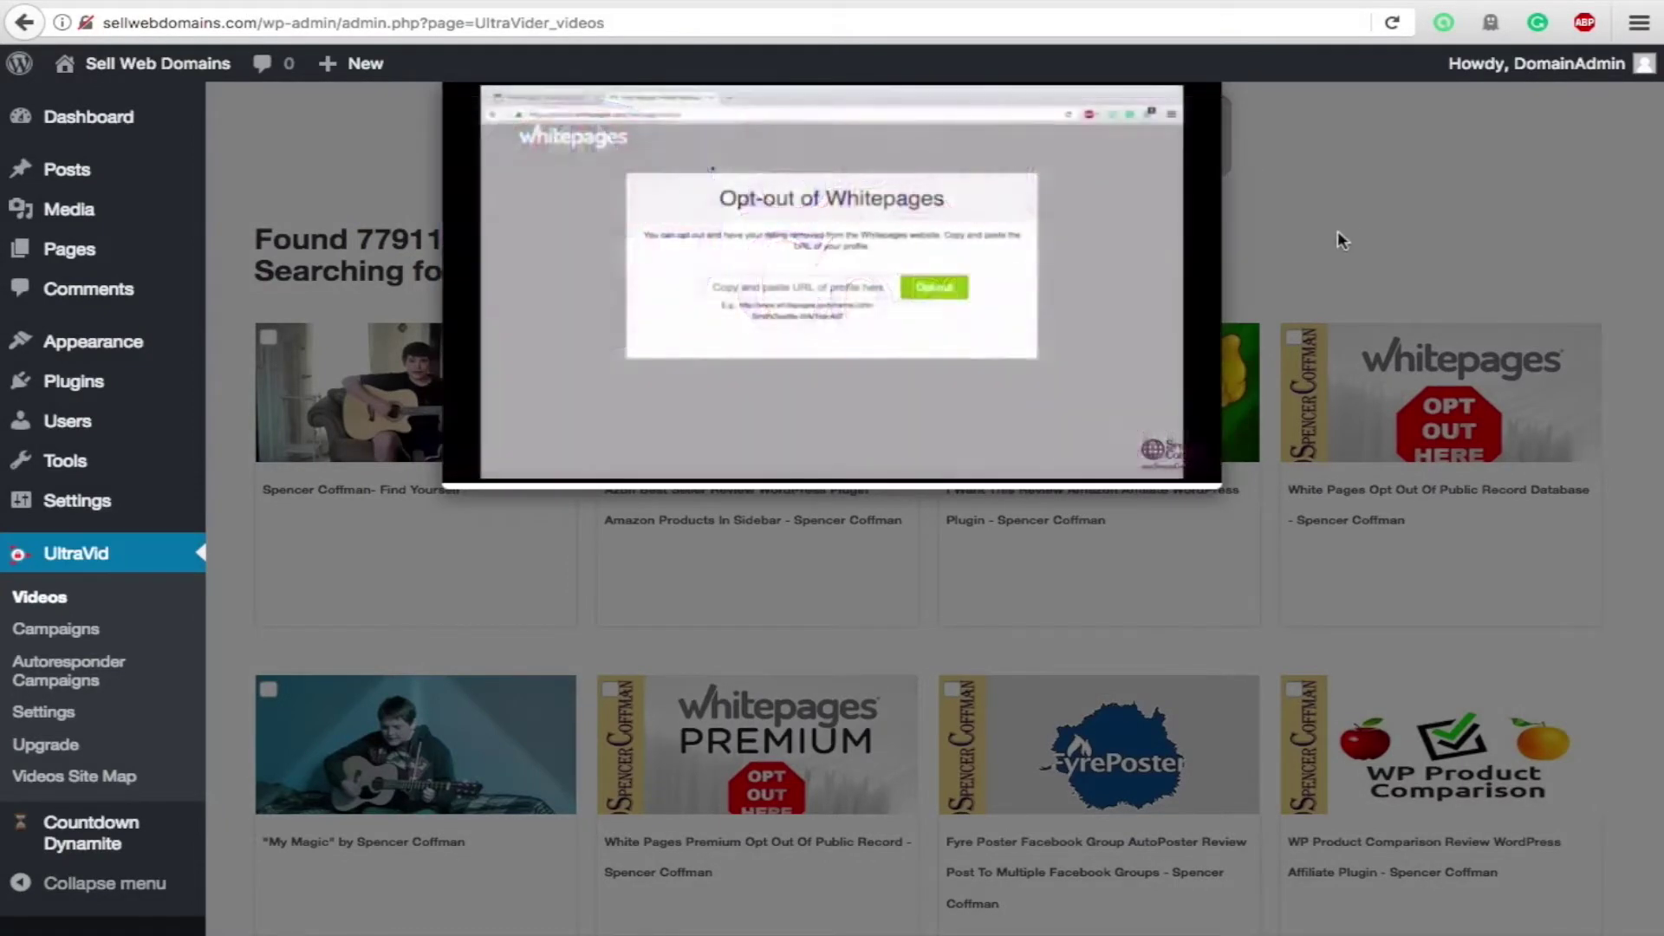
{"action": "left_click", "coordinate": [1338, 230]}
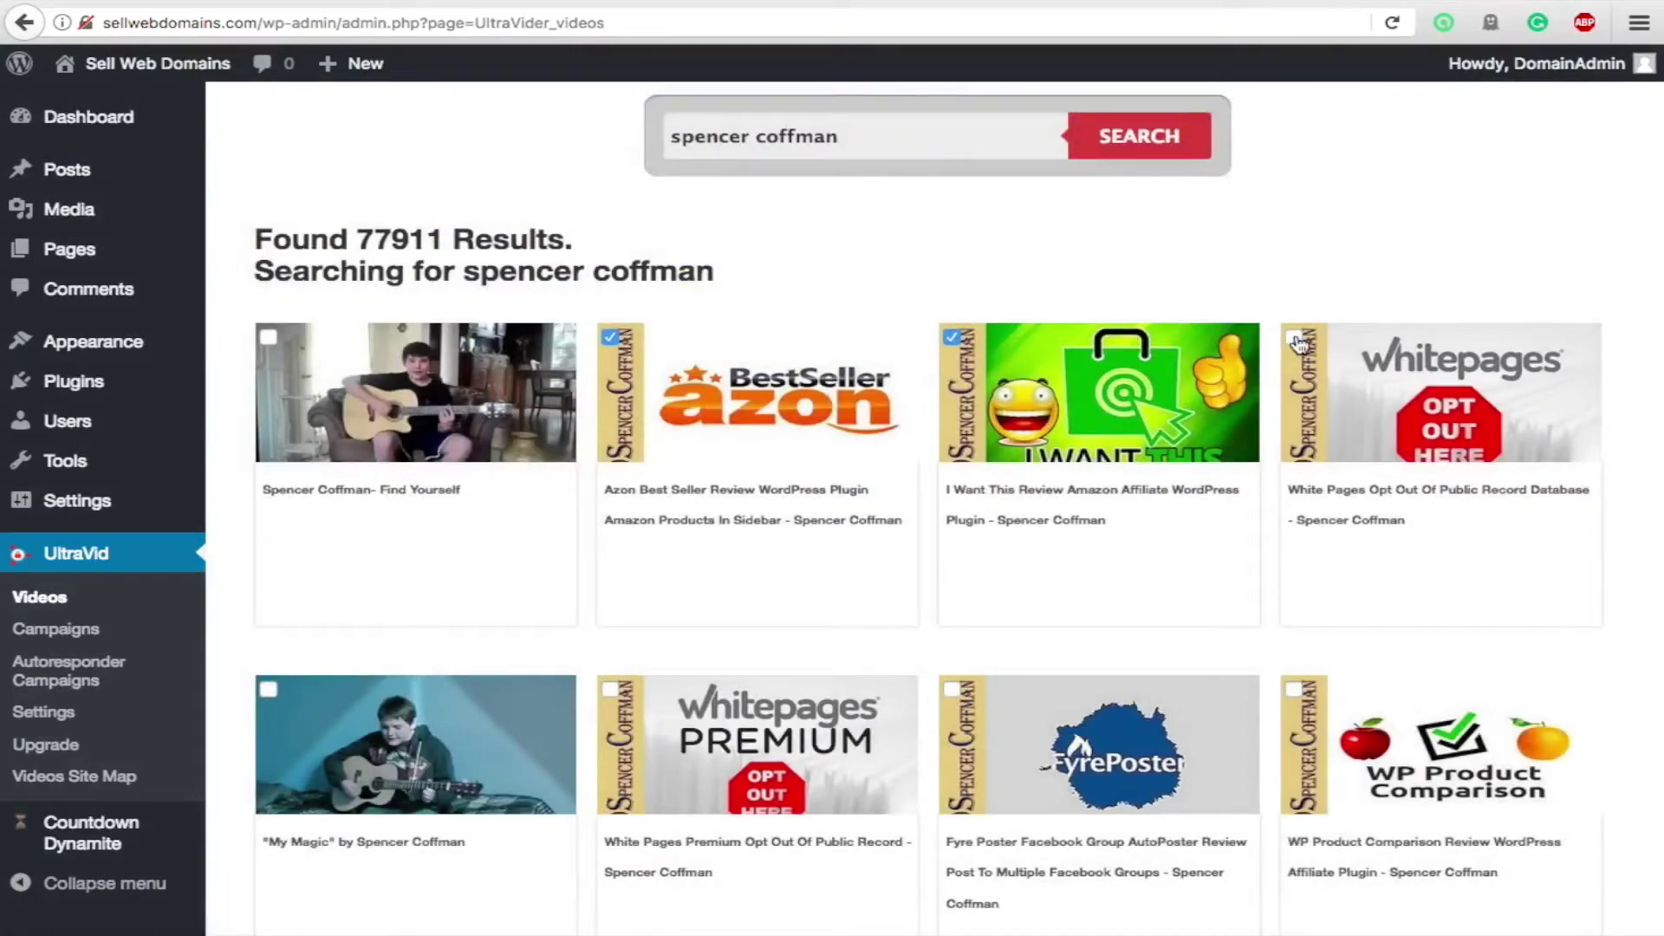
- Set the post category to Uncategorized and keep the post status as Publish
{"action": "scroll", "coordinate": [899, 272], "scroll_direction": "down", "scroll_amount": 8}
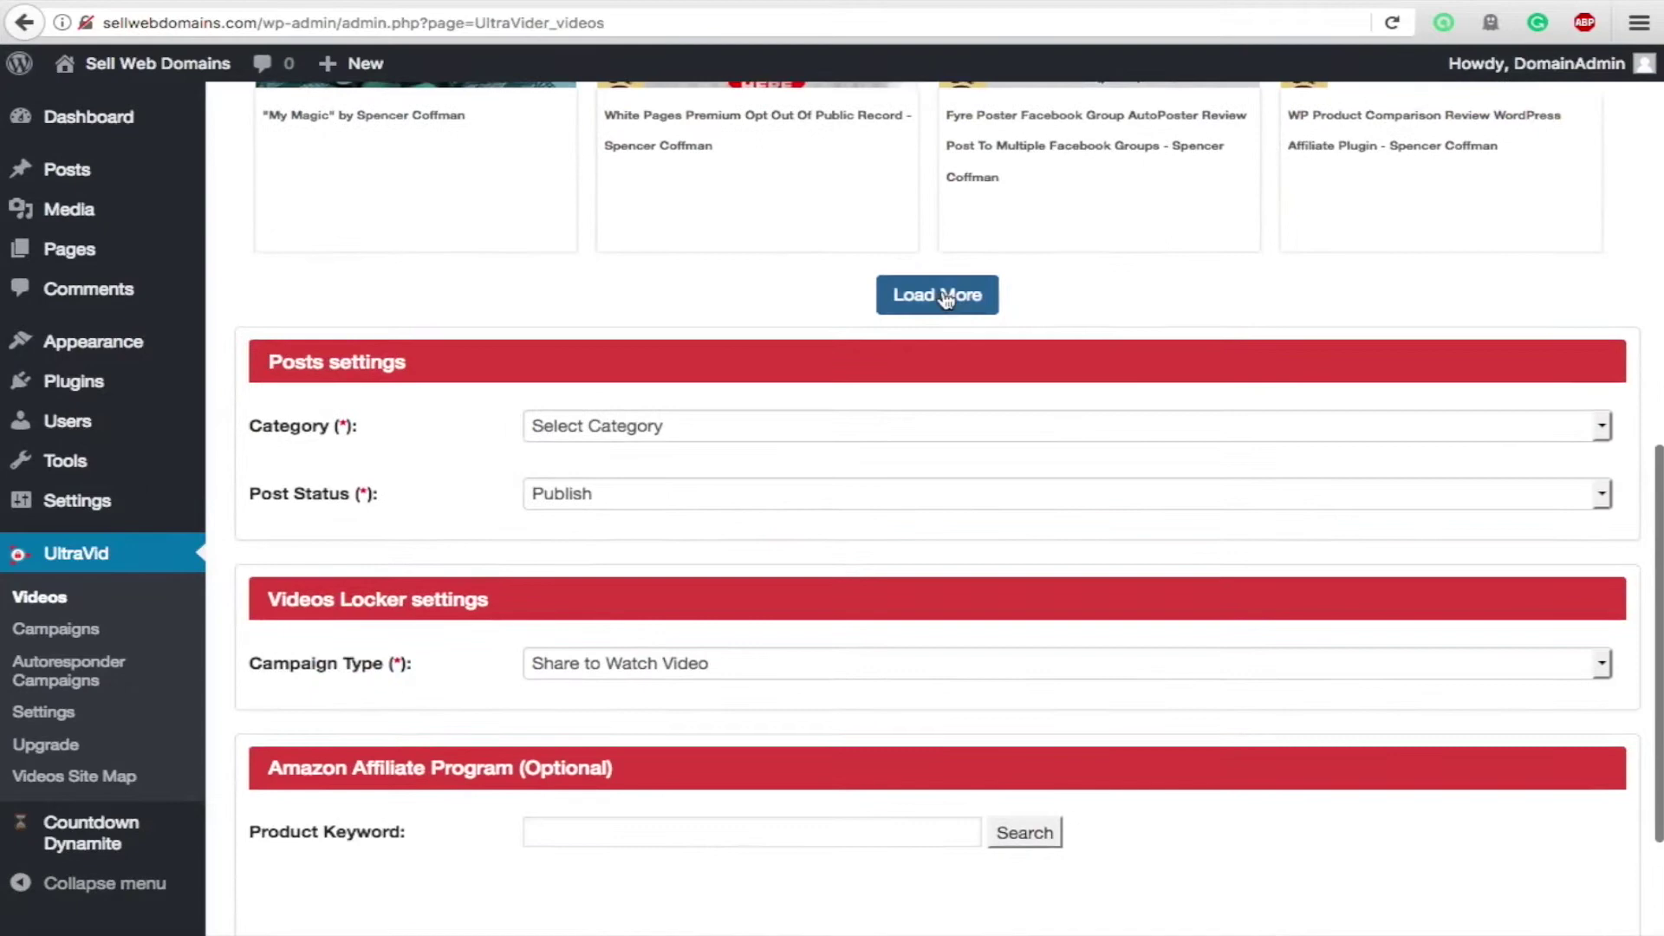
{"action": "scroll", "coordinate": [508, 335], "scroll_direction": "down", "scroll_amount": 3}
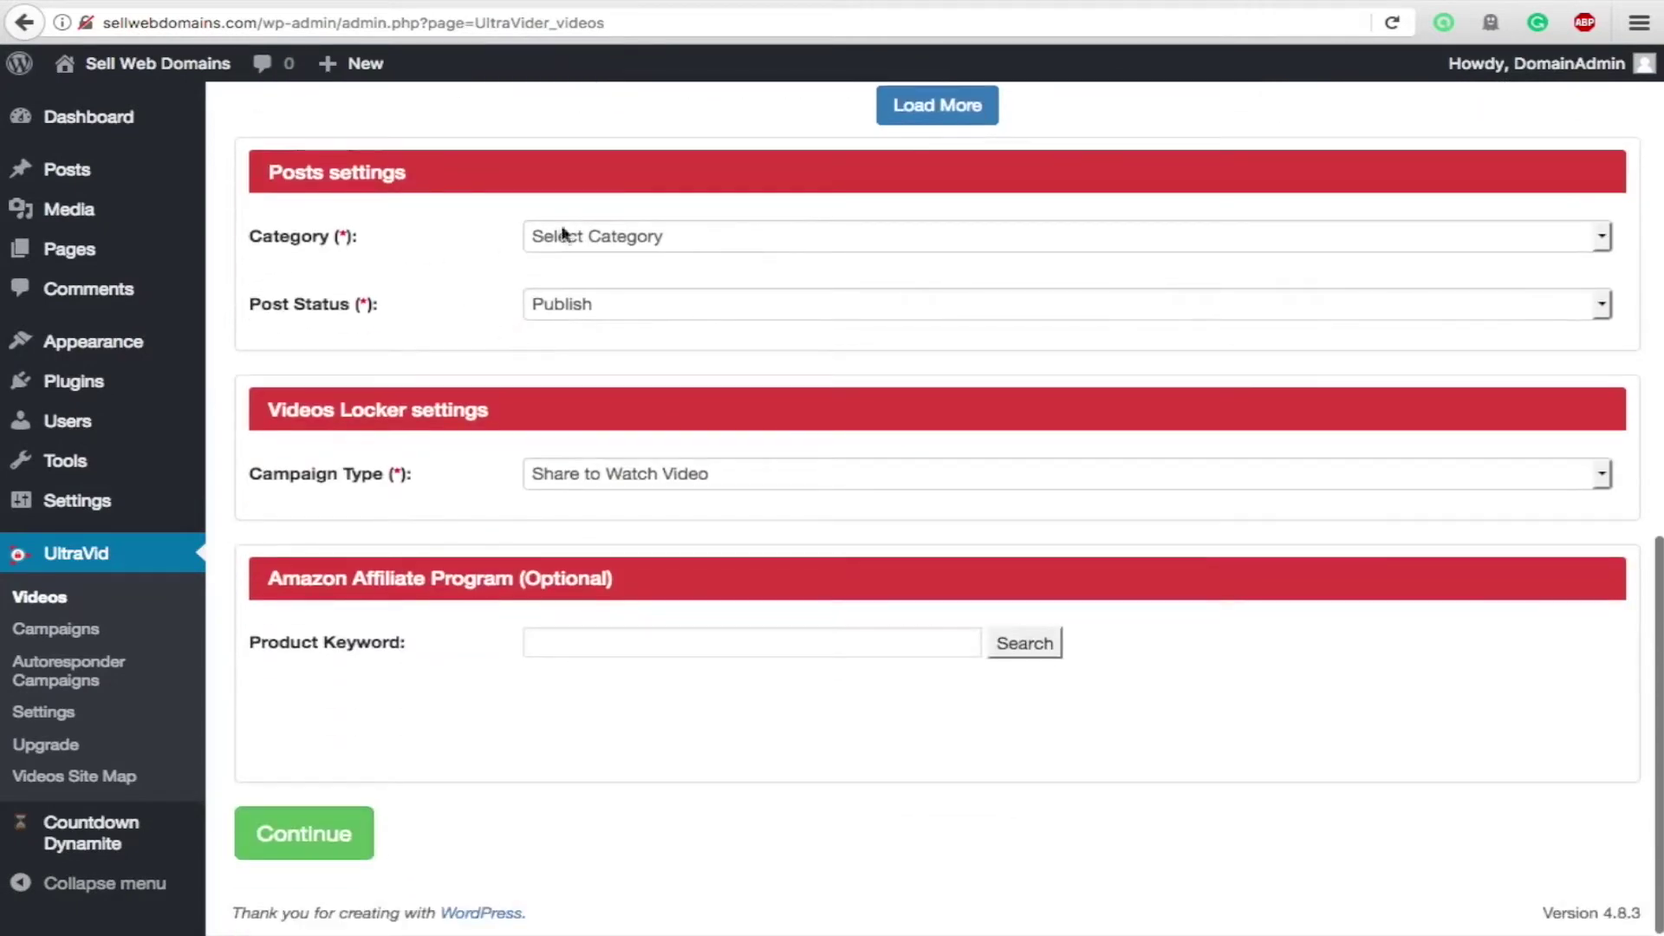
{"action": "left_click", "coordinate": [617, 236]}
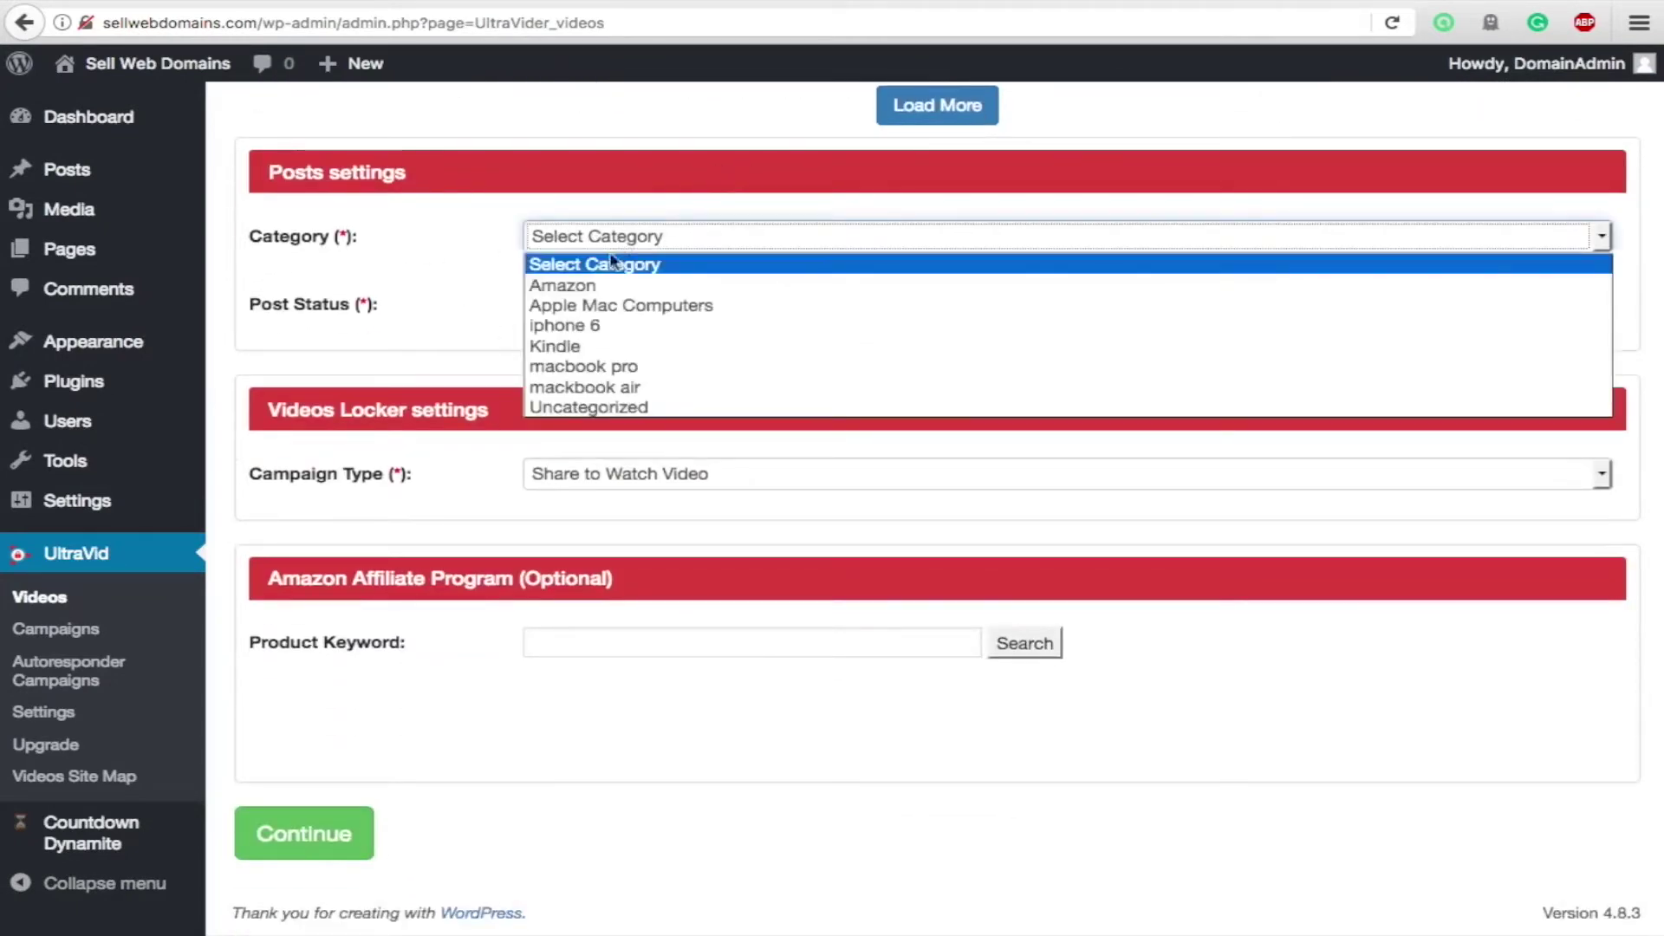
{"action": "left_click", "coordinate": [554, 406]}
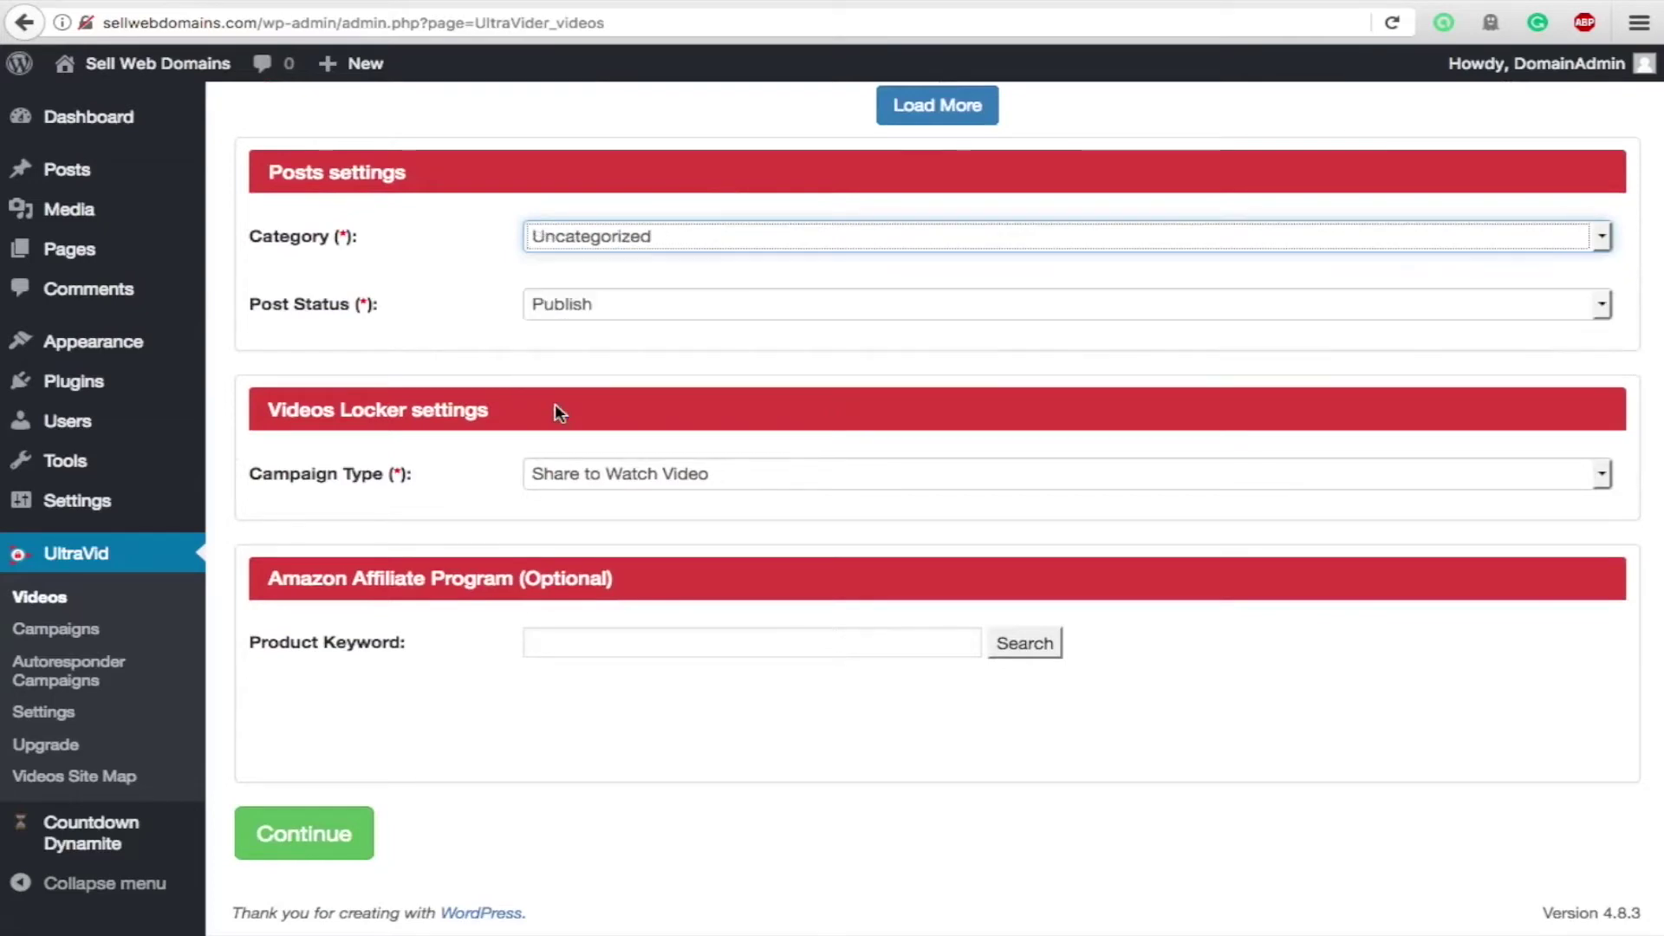
{"action": "left_click", "coordinate": [447, 261]}
{"action": "left_click", "coordinate": [630, 312]}
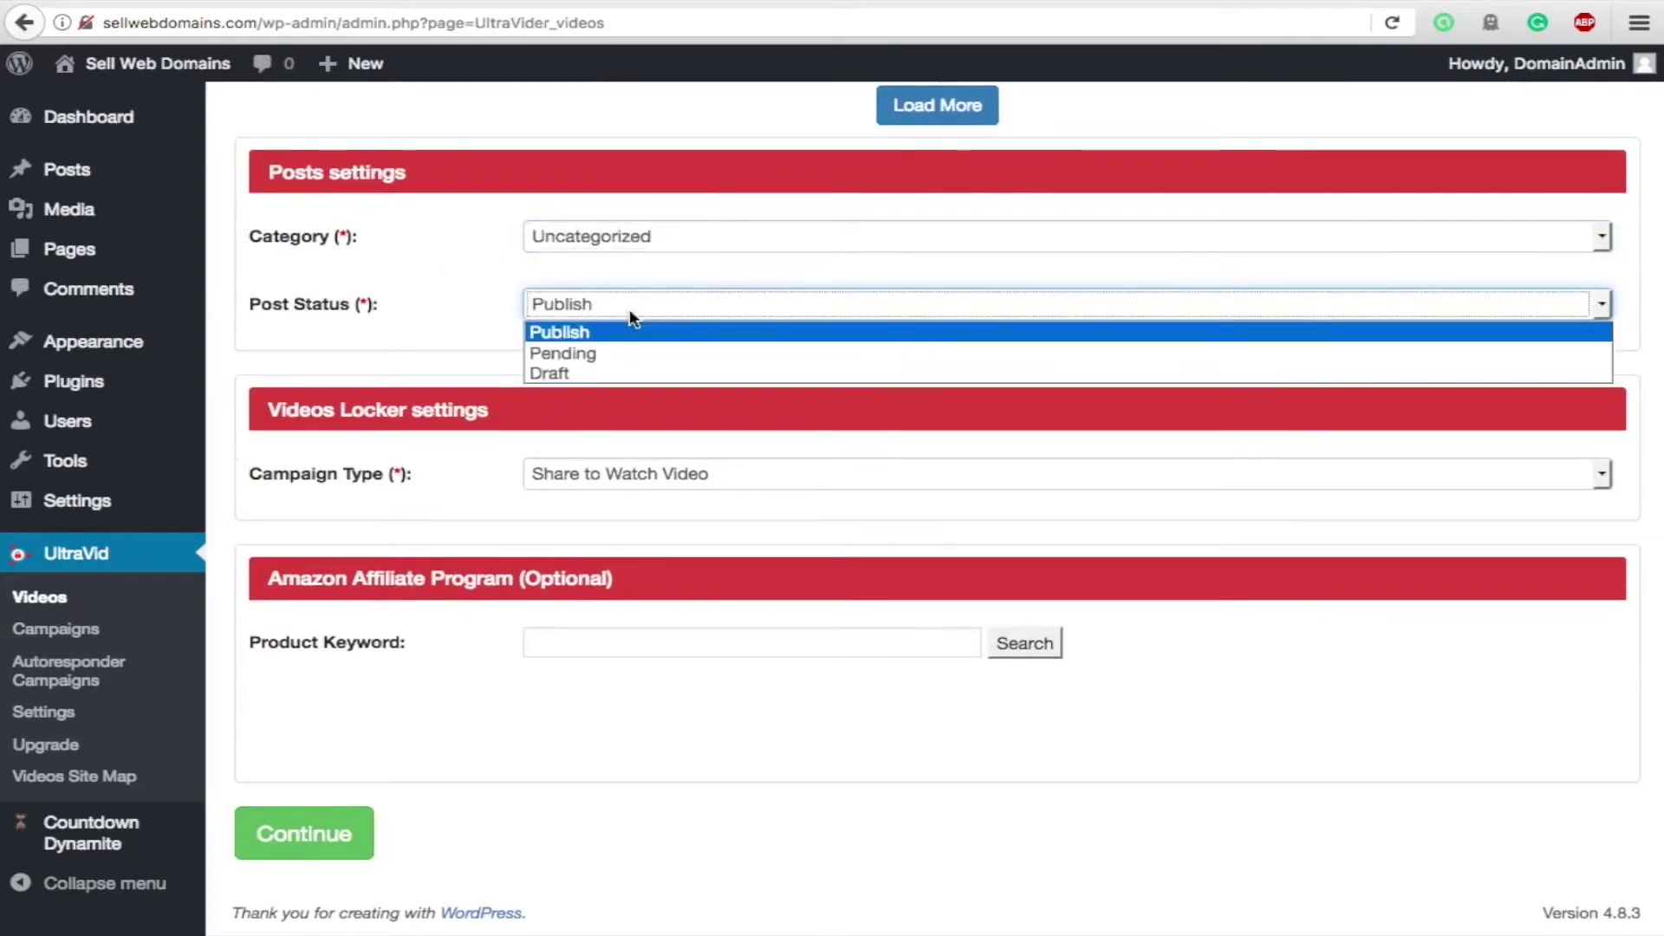
{"action": "left_click", "coordinate": [630, 313]}
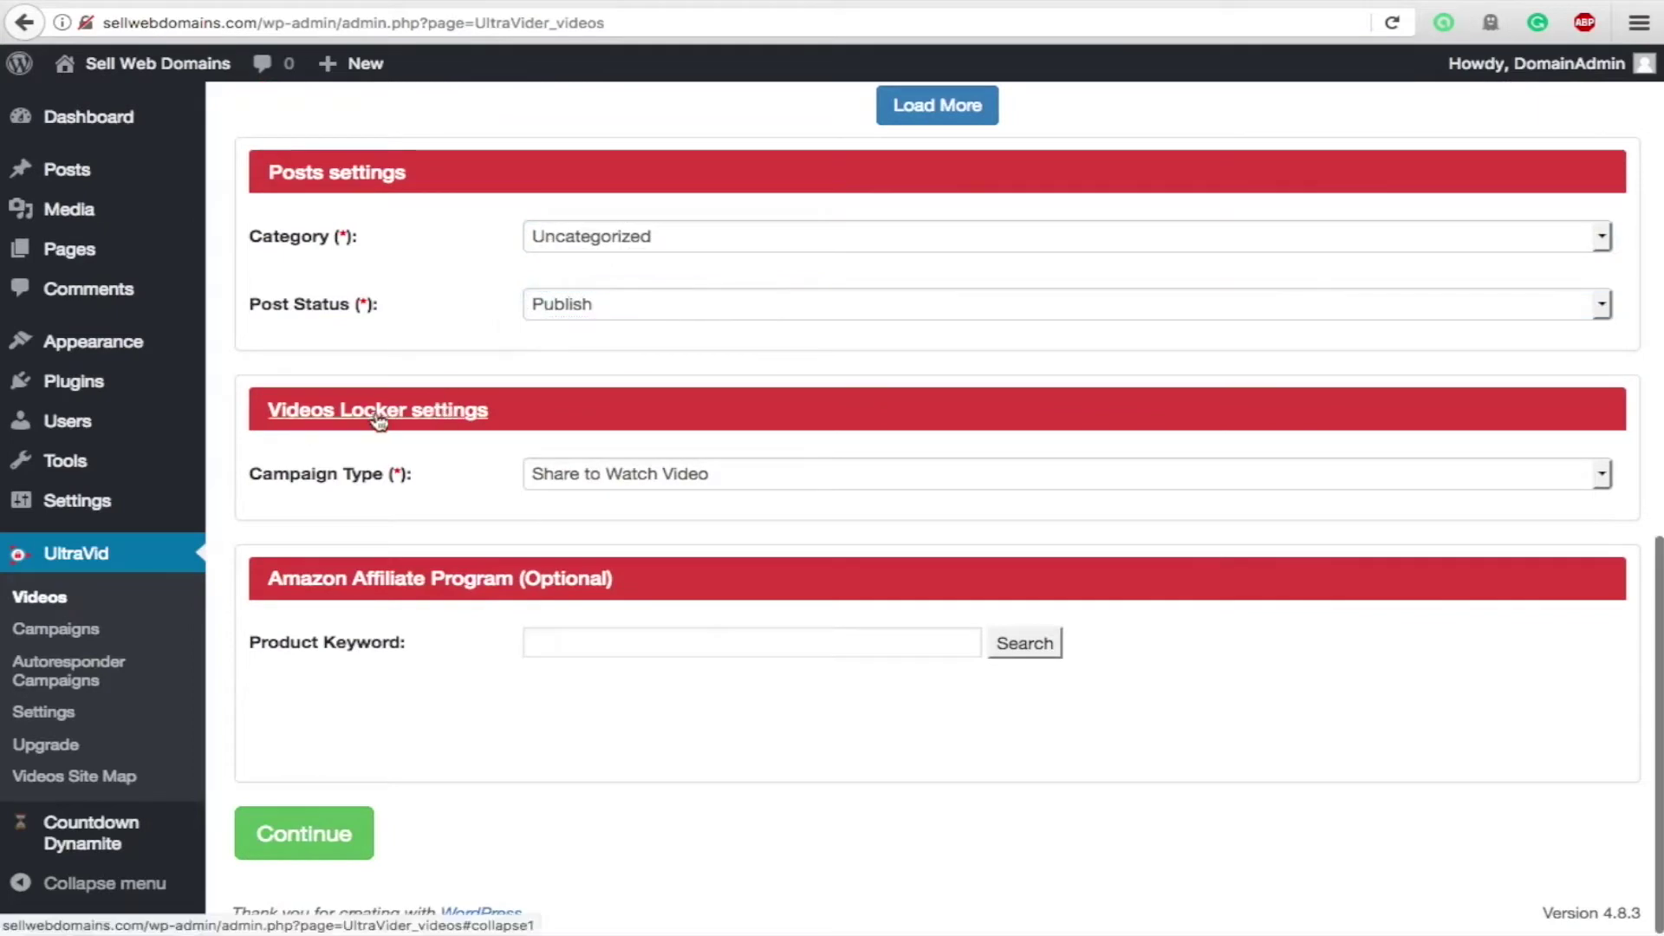
{"action": "left_click", "coordinate": [578, 477]}
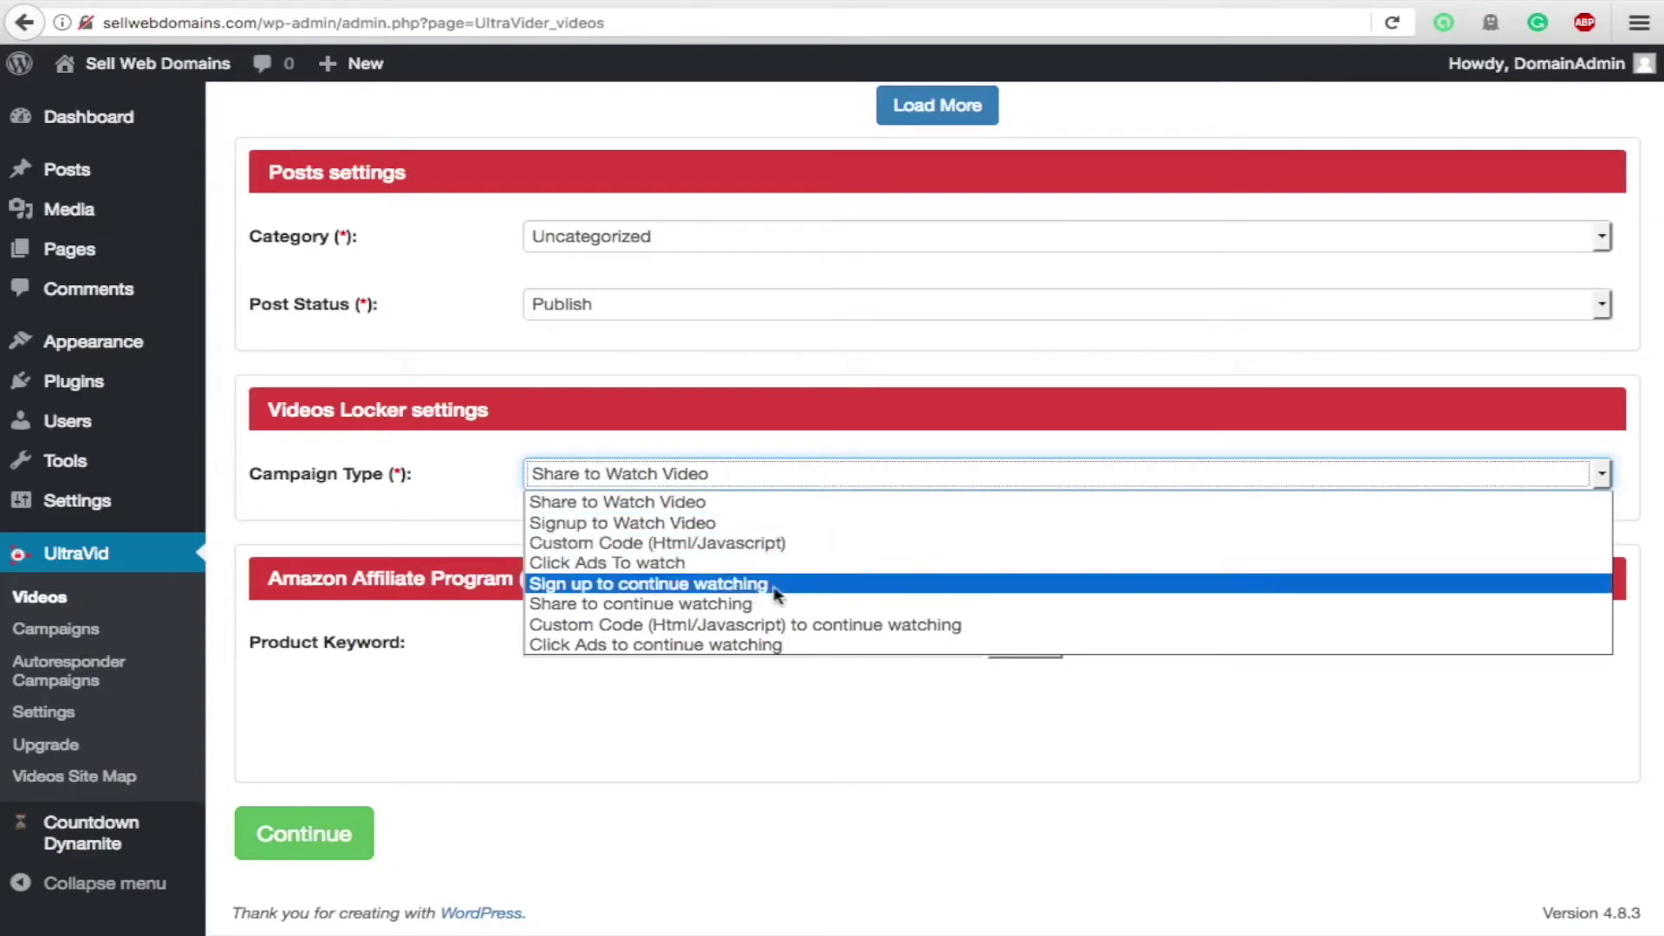
- Try Share to continue watching with a Pause Time, then revert the campaign type to Share to Watch Video
{"action": "left_click", "coordinate": [730, 599]}
{"action": "left_click_drag", "start_coordinate": [616, 607], "coordinate": [995, 611]}
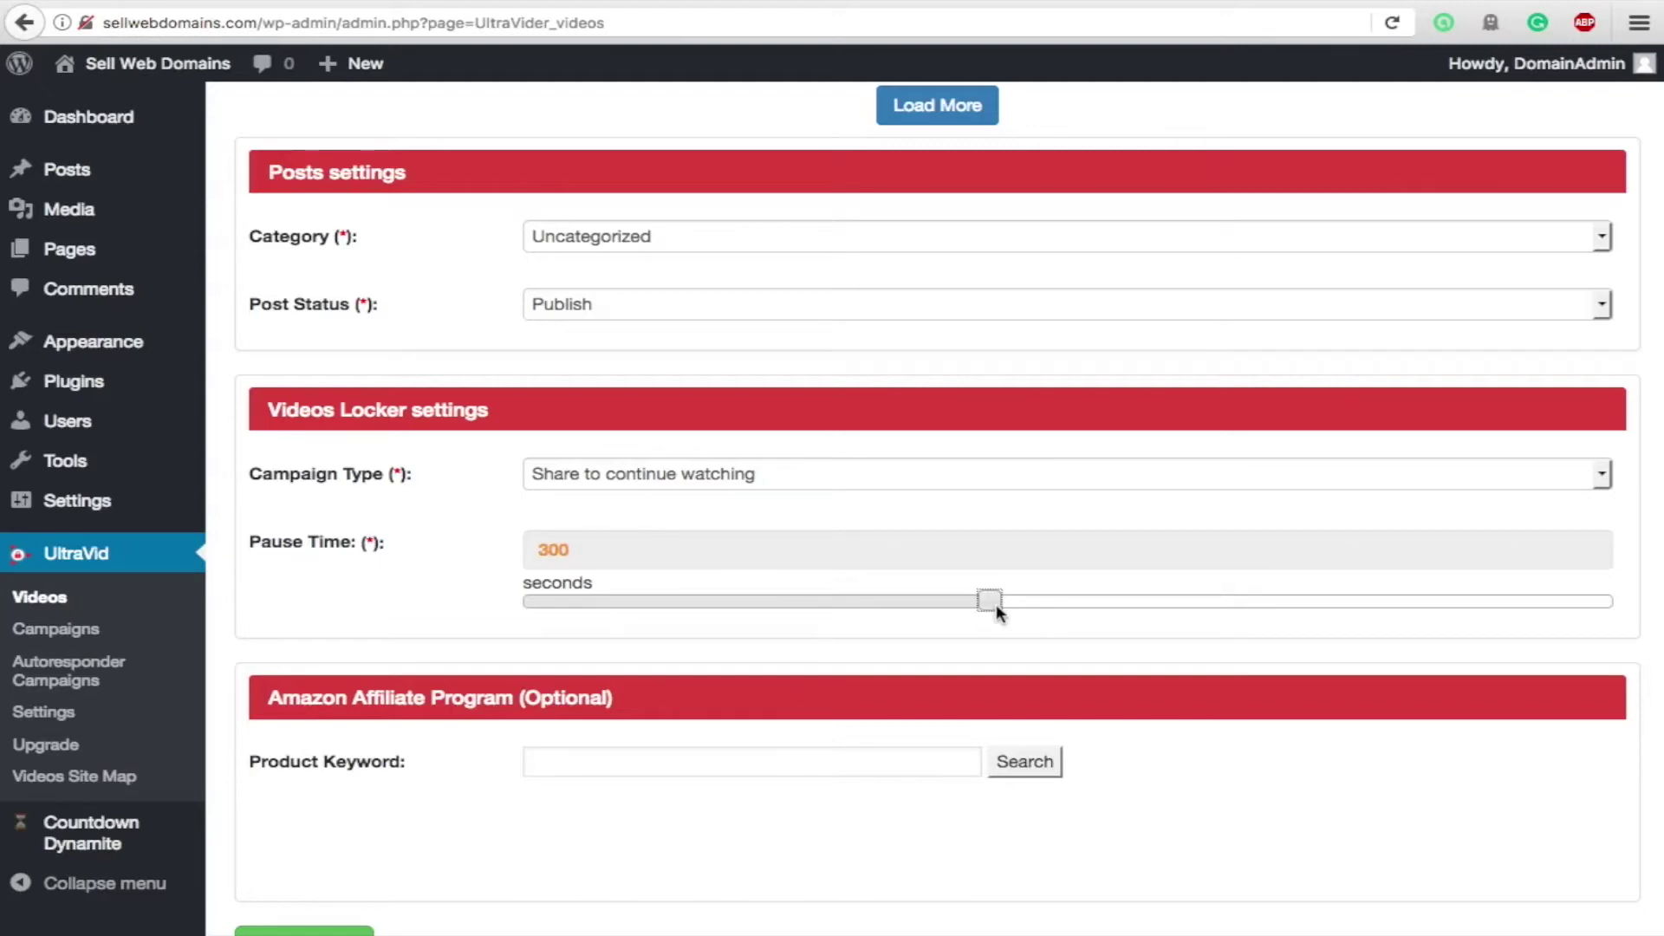
{"action": "left_click", "coordinate": [680, 475]}
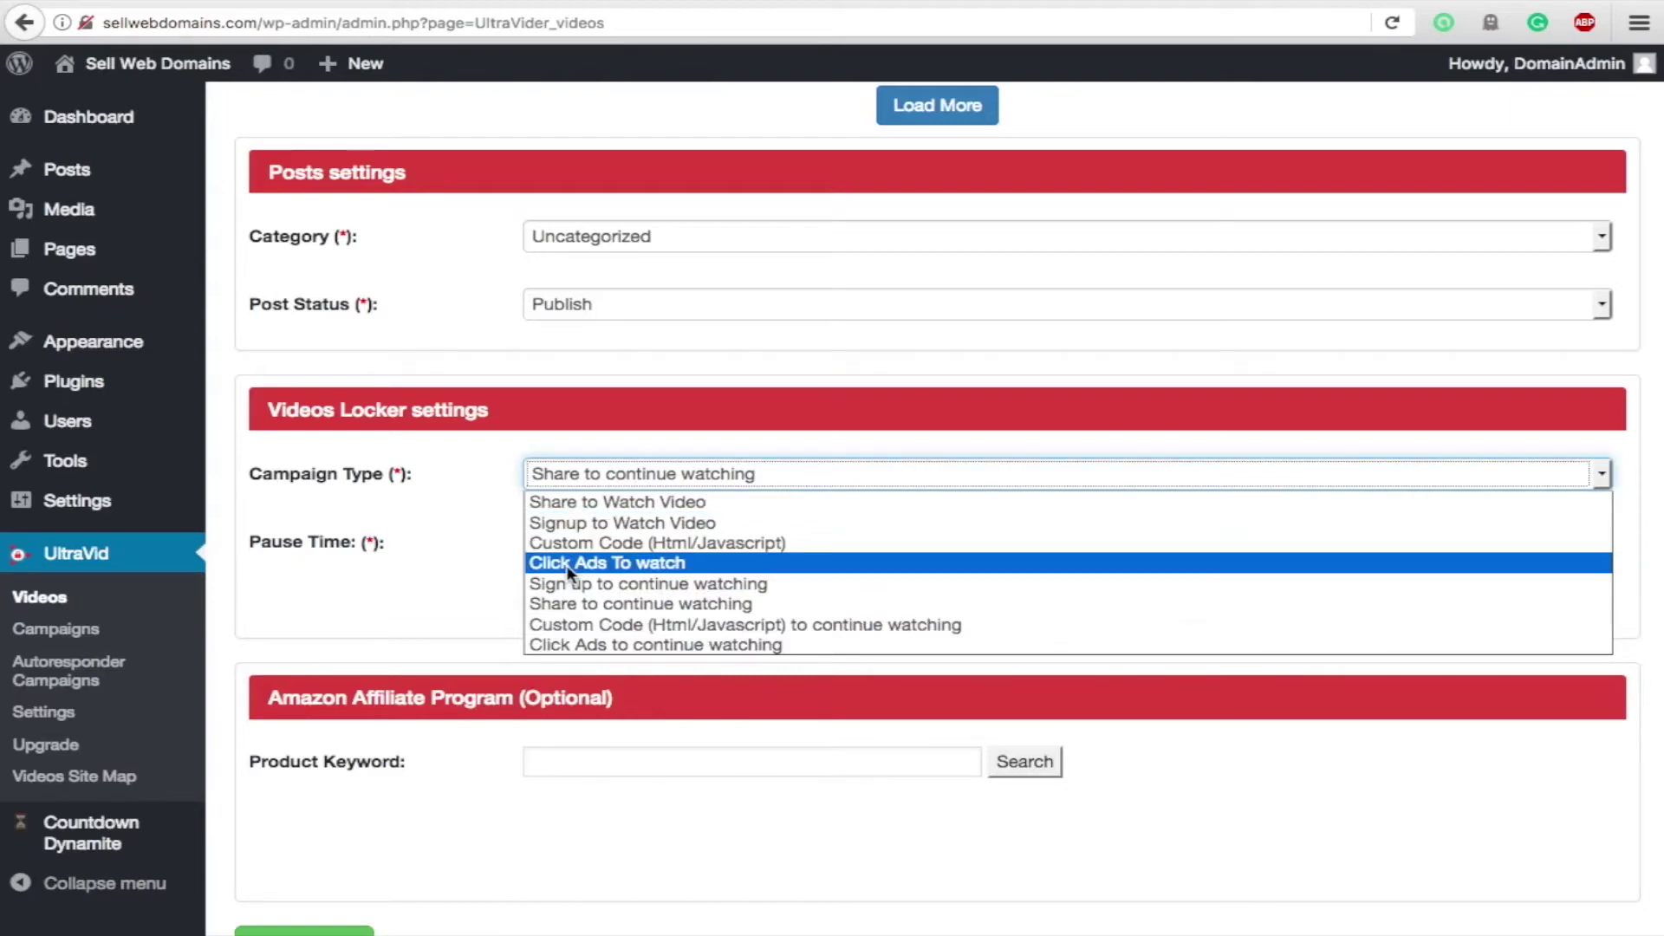
{"action": "left_click", "coordinate": [605, 503]}
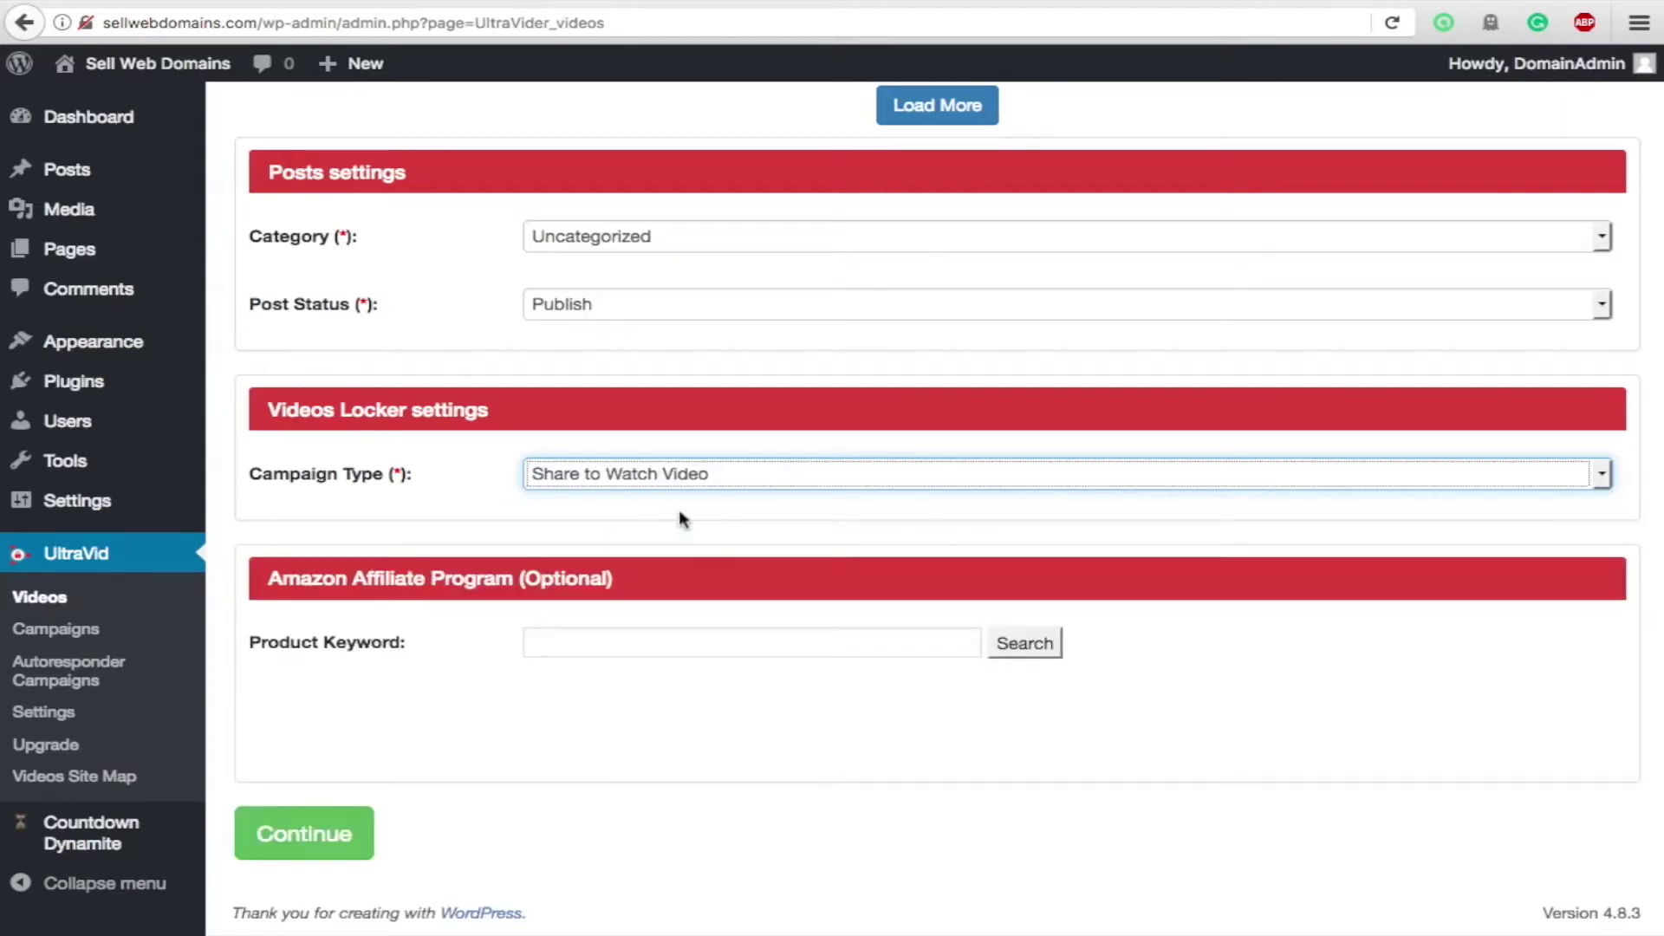
- Enter 'affiliate' in the Amazon Affiliate Product Keyword field
{"action": "left_click", "coordinate": [568, 641]}
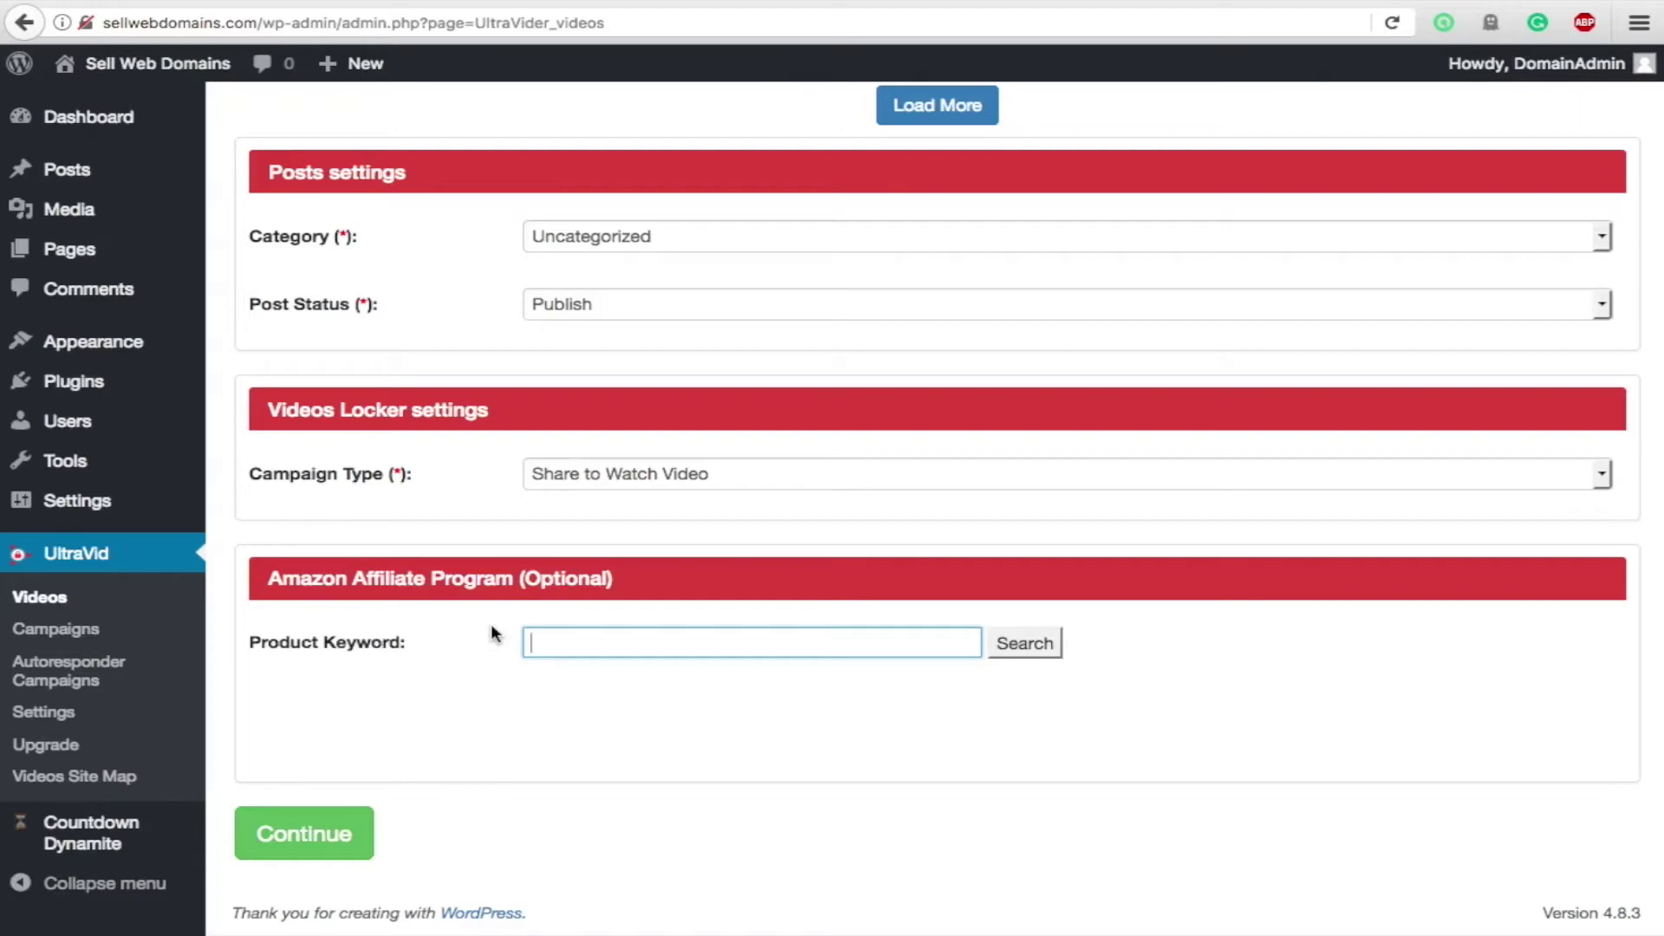
{"action": "type", "text": "affiliate"}
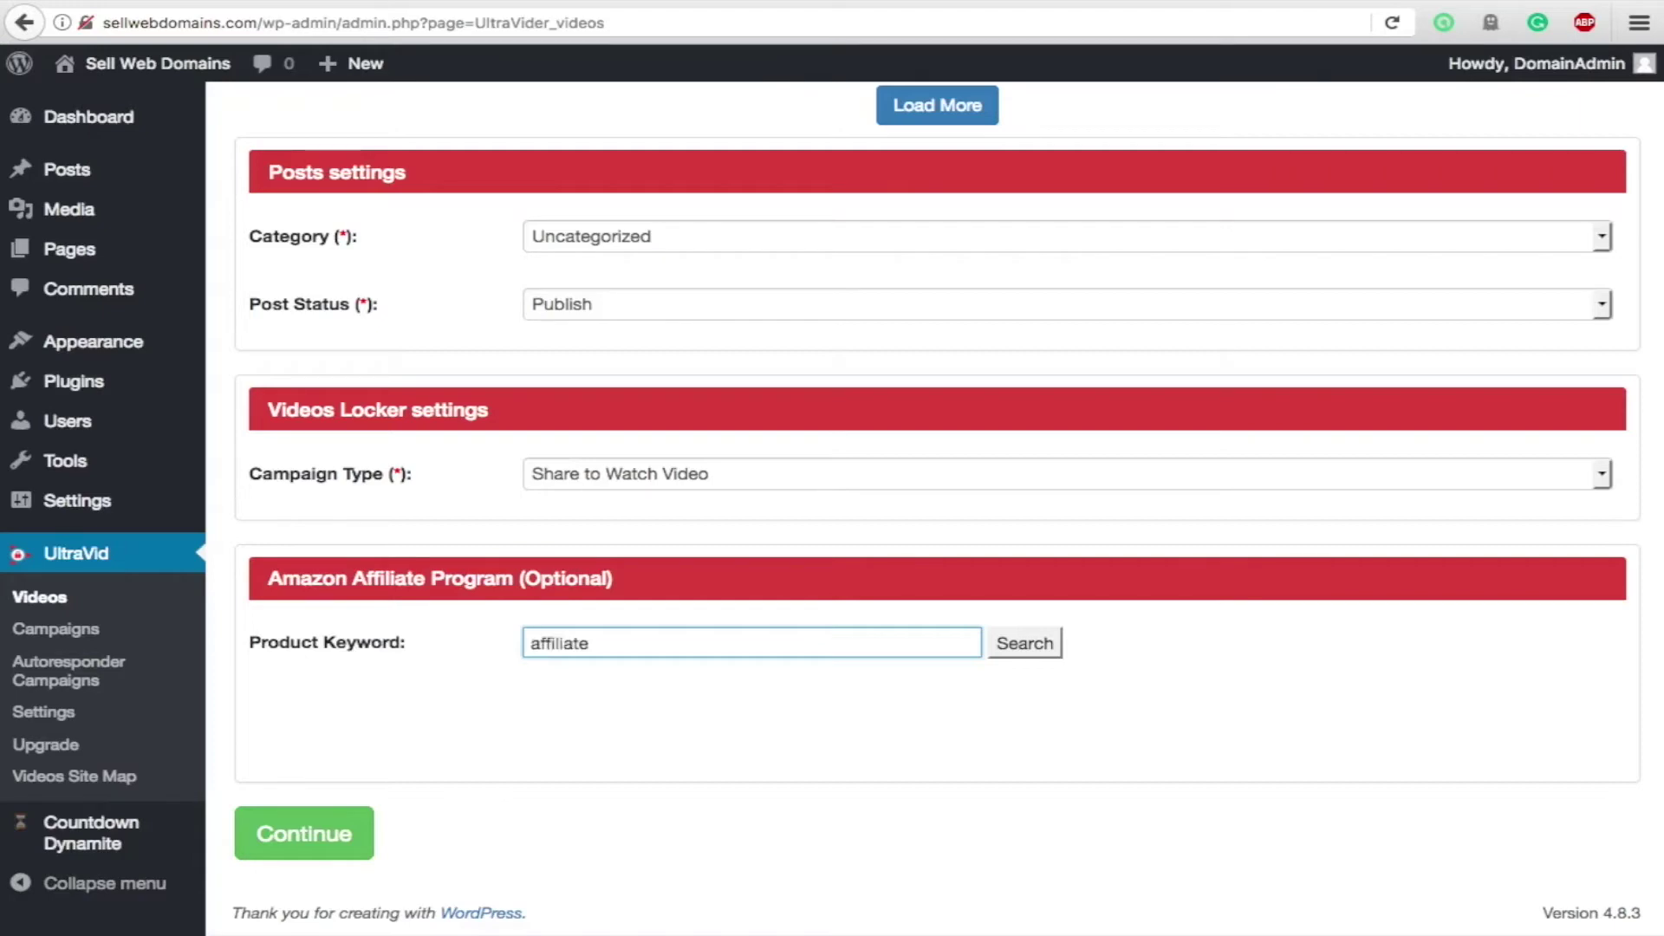
{"action": "left_click", "coordinate": [330, 826]}
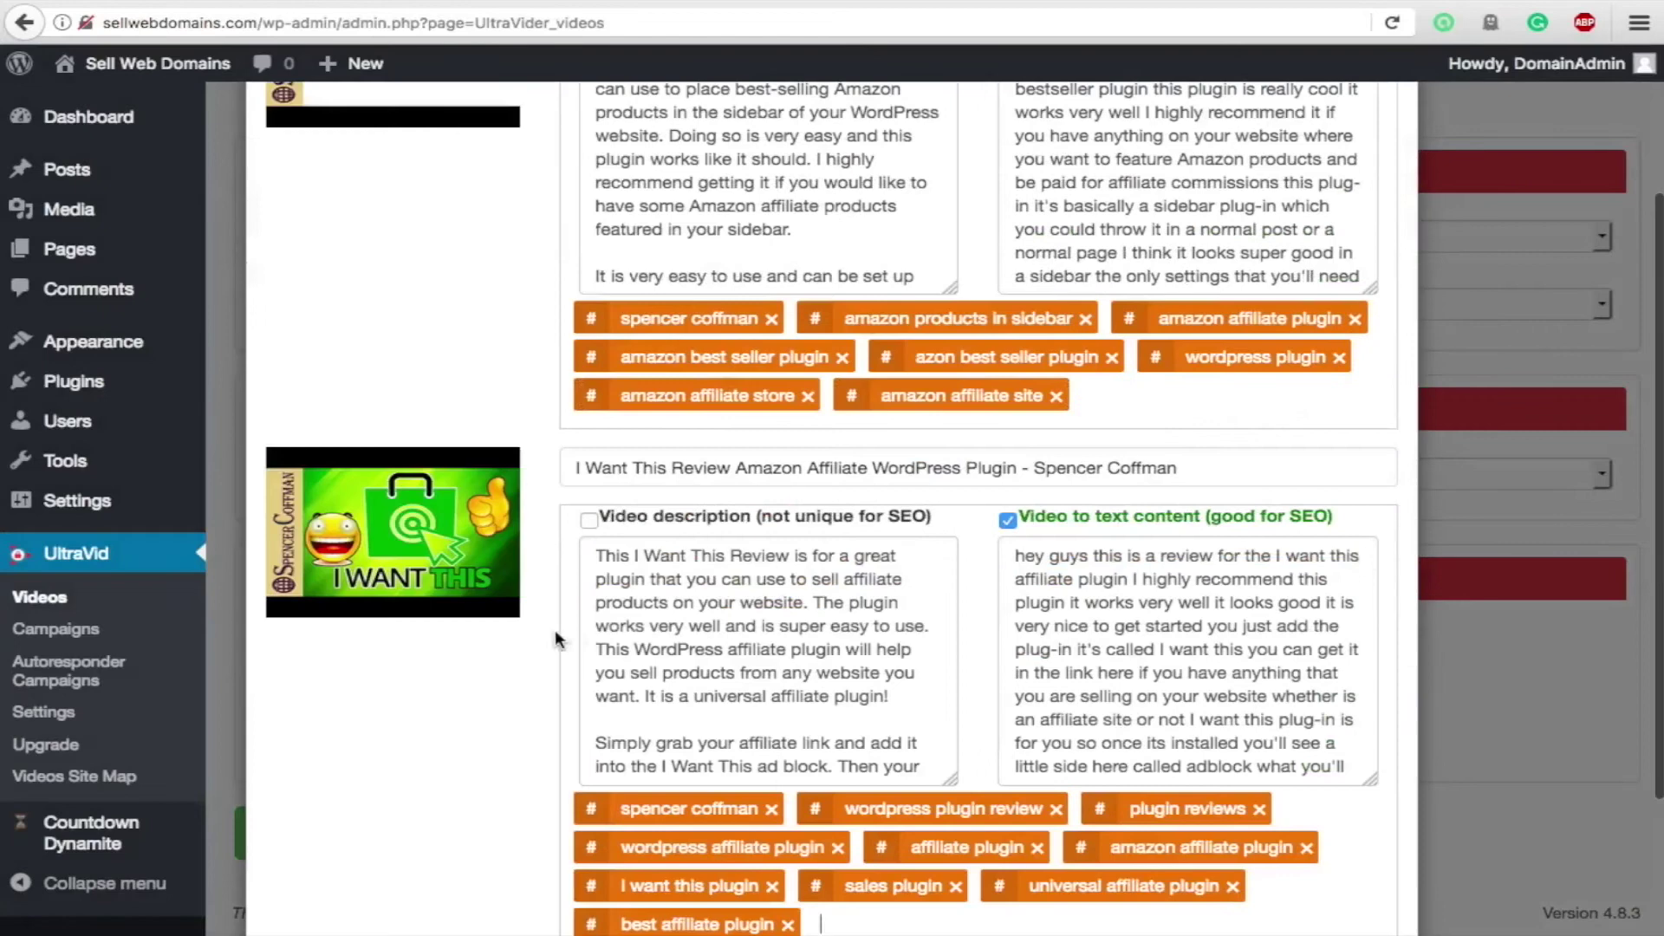
{"action": "scroll", "coordinate": [555, 630], "scroll_direction": "up", "scroll_amount": 3}
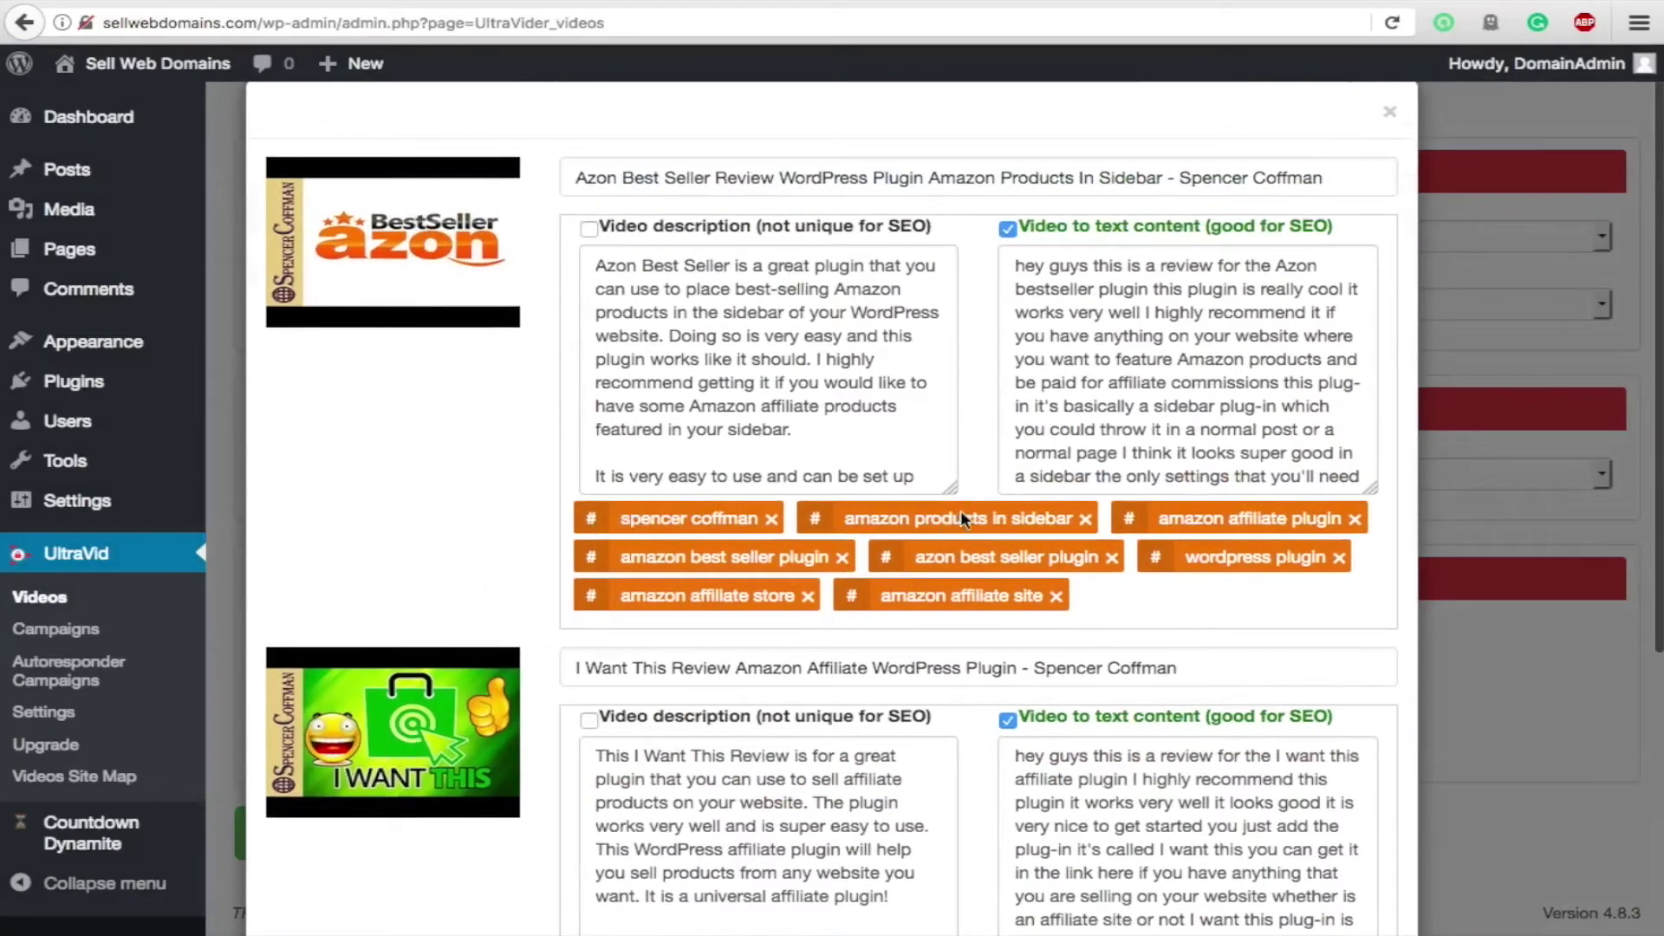
{"action": "scroll", "coordinate": [768, 612], "scroll_direction": "down", "scroll_amount": 3}
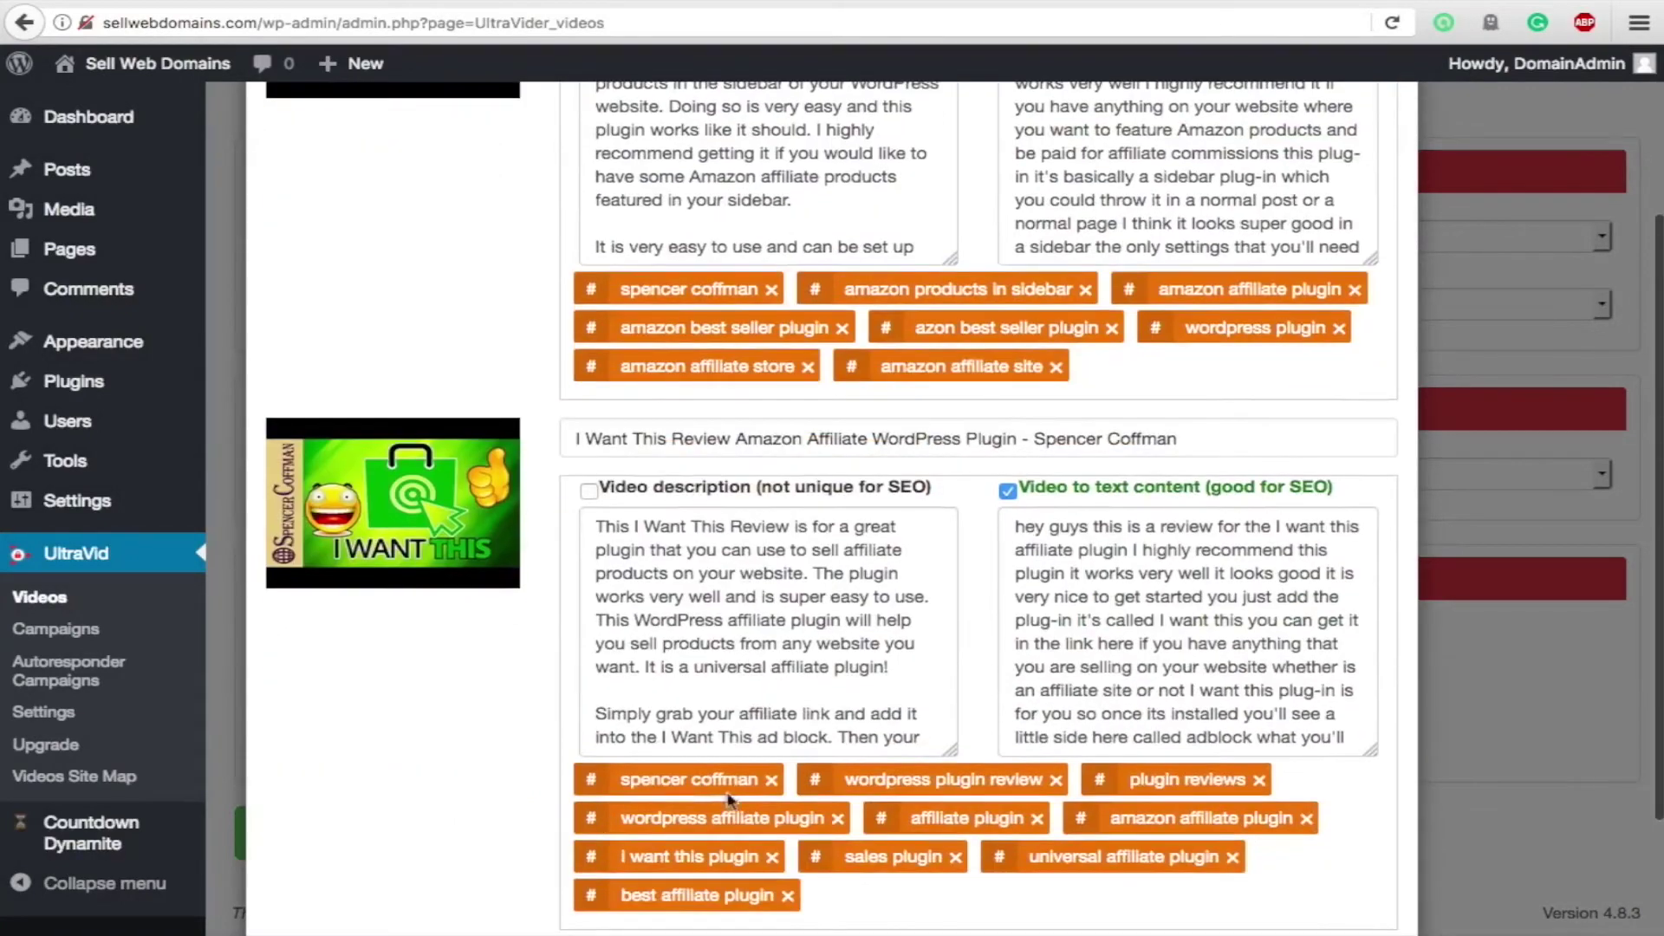
{"action": "scroll", "coordinate": [971, 574], "scroll_direction": "up", "scroll_amount": 3}
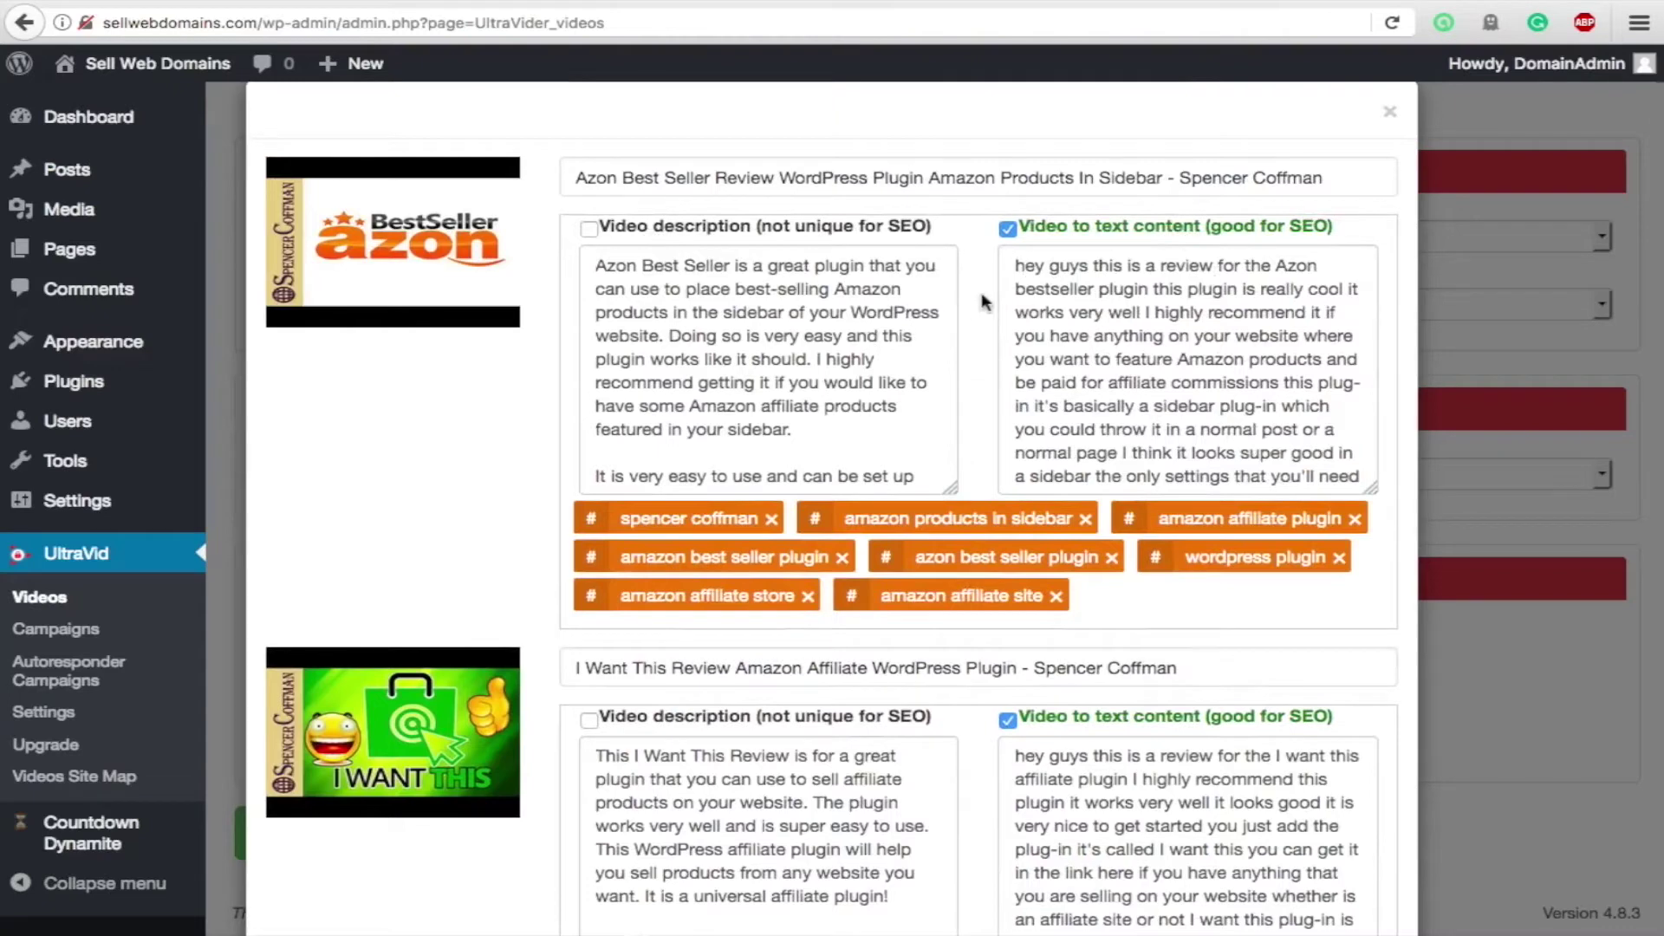
{"action": "left_click", "coordinate": [589, 229]}
{"action": "left_click", "coordinate": [1008, 230]}
{"action": "left_click", "coordinate": [590, 230]}
{"action": "left_click", "coordinate": [1006, 236]}
{"action": "triple_click", "coordinate": [1073, 293]}
{"action": "left_click", "coordinate": [1178, 319]}
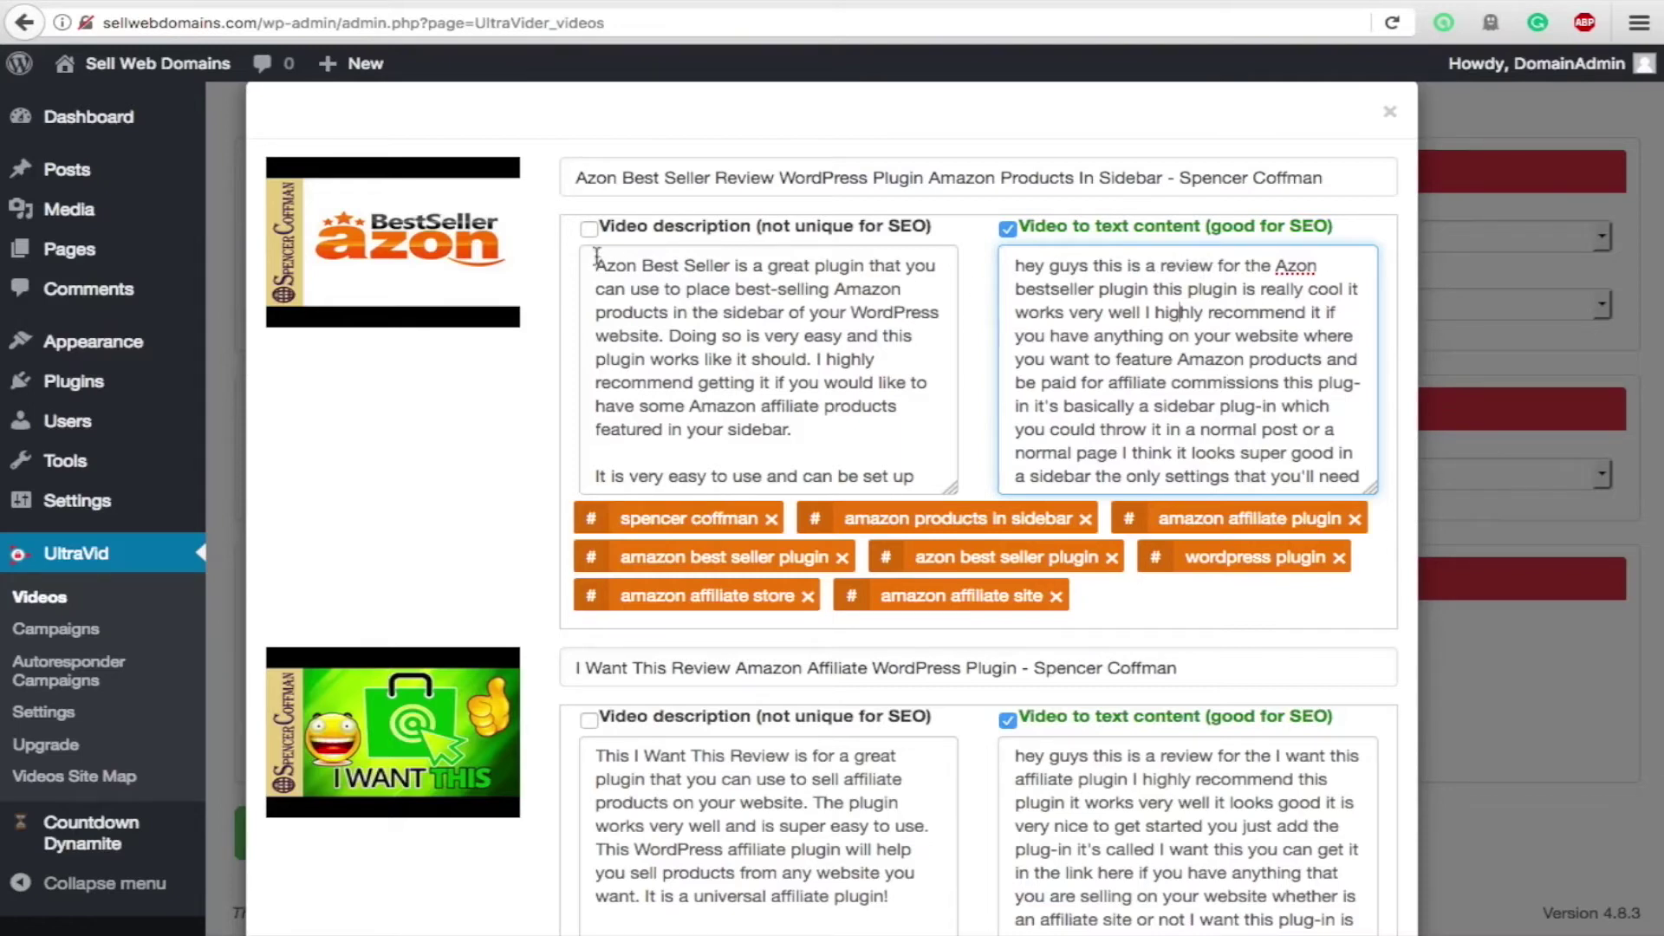
- Read through the first video's description and transcript, selecting the SteemIt and Website links
{"action": "left_click", "coordinate": [590, 233]}
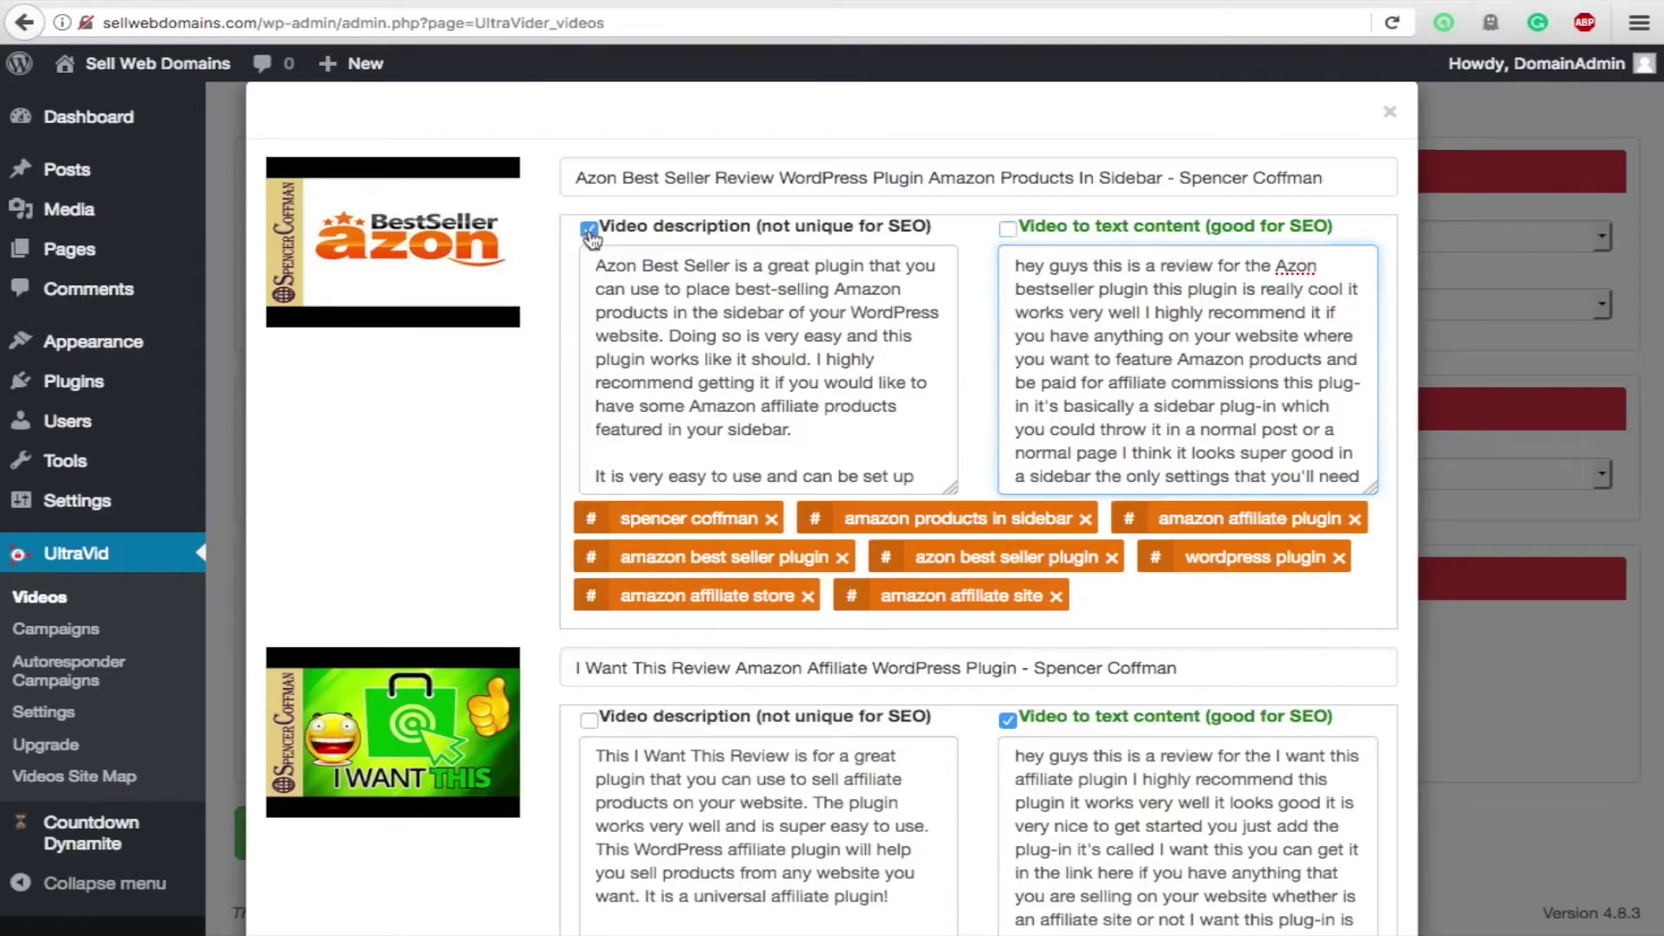
{"action": "left_click", "coordinate": [1008, 229]}
{"action": "left_click", "coordinate": [671, 293]}
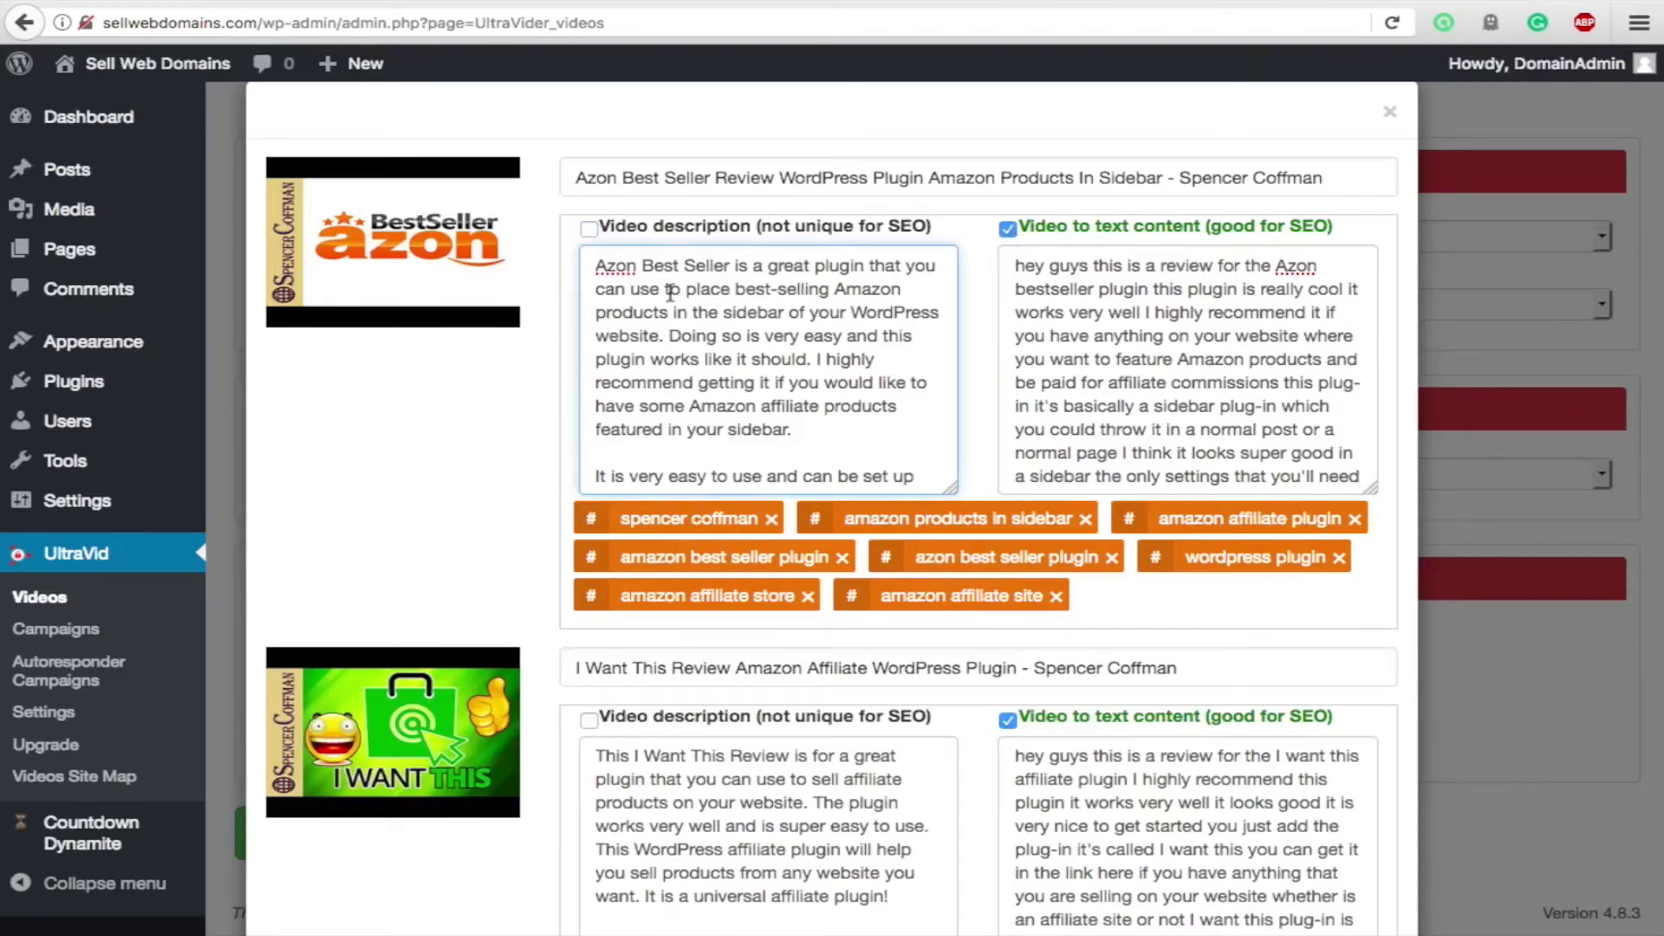
{"action": "scroll", "coordinate": [612, 266], "scroll_direction": "down", "scroll_amount": 10}
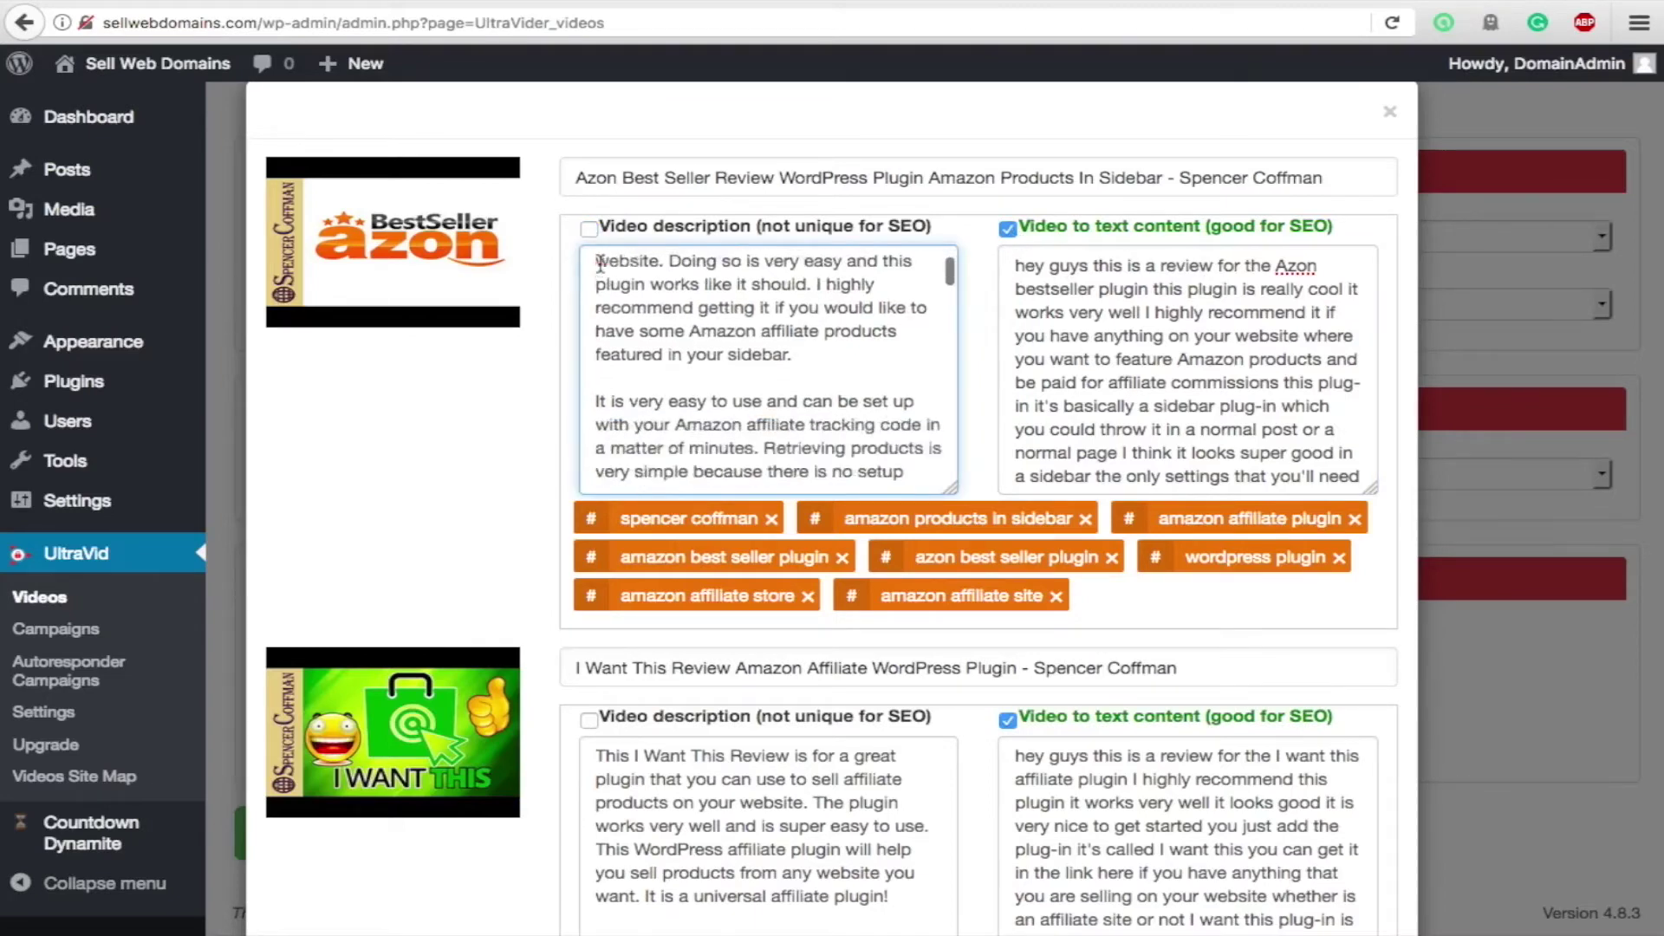
{"action": "scroll", "coordinate": [696, 312], "scroll_direction": "down", "scroll_amount": 8}
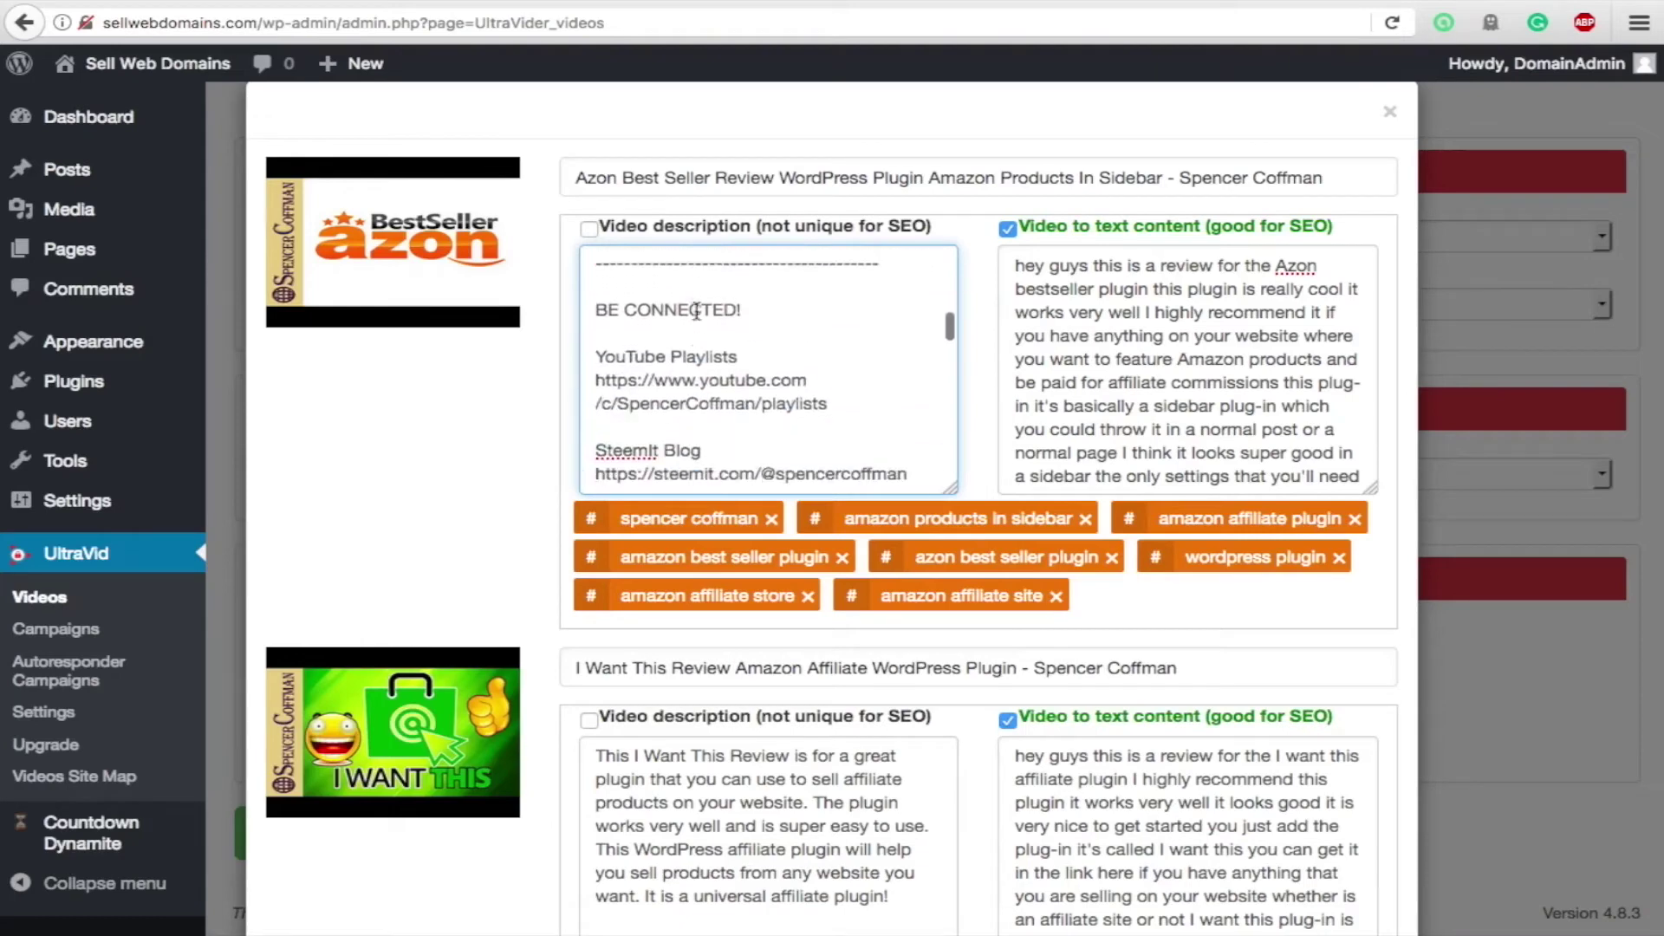
{"action": "scroll", "coordinate": [729, 381], "scroll_direction": "down", "scroll_amount": 1}
{"action": "triple_click", "coordinate": [624, 364]}
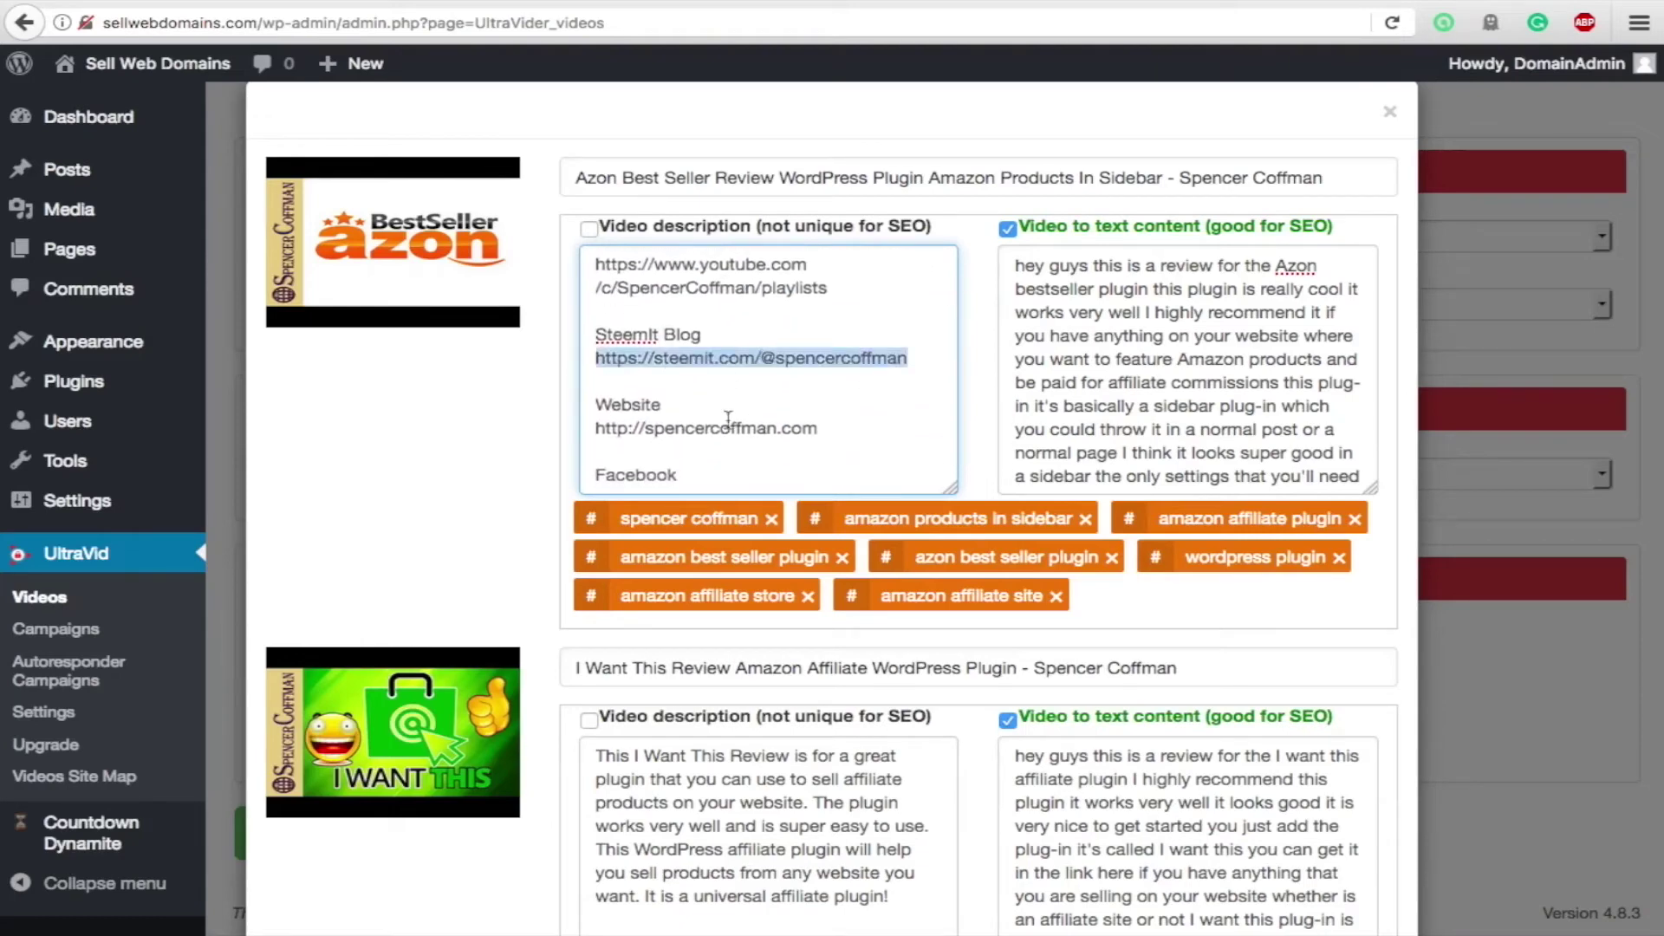
{"action": "left_click_drag", "start_coordinate": [645, 428], "coordinate": [775, 428]}
{"action": "scroll", "coordinate": [764, 352], "scroll_direction": "down", "scroll_amount": 5}
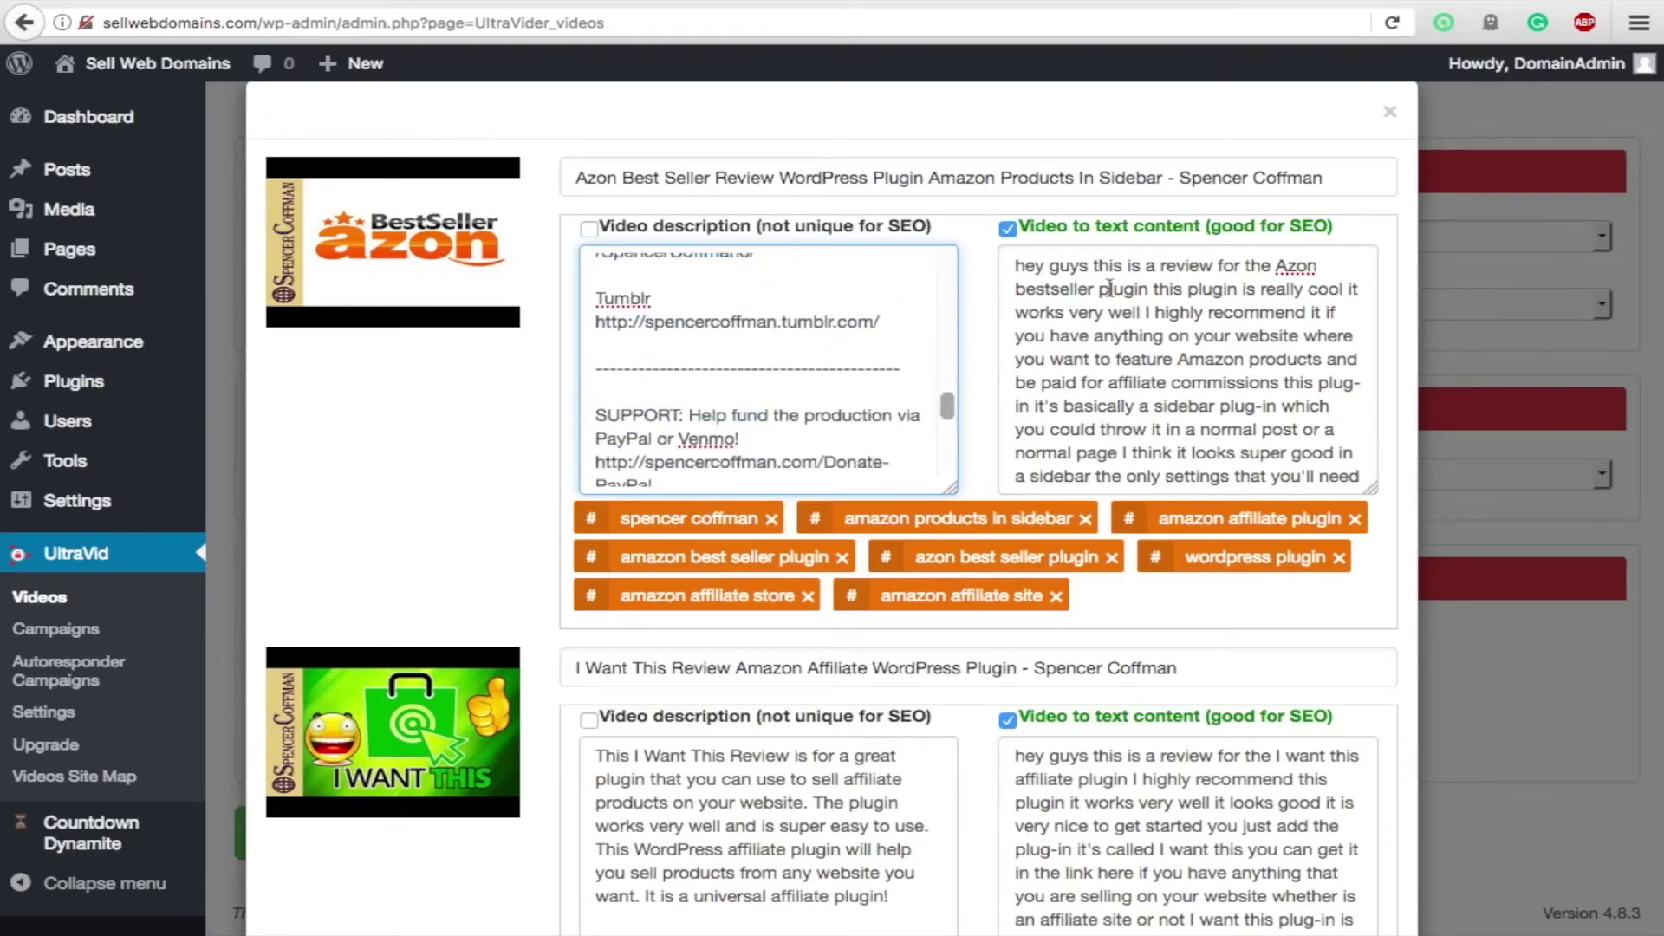
{"action": "left_click", "coordinate": [1116, 309]}
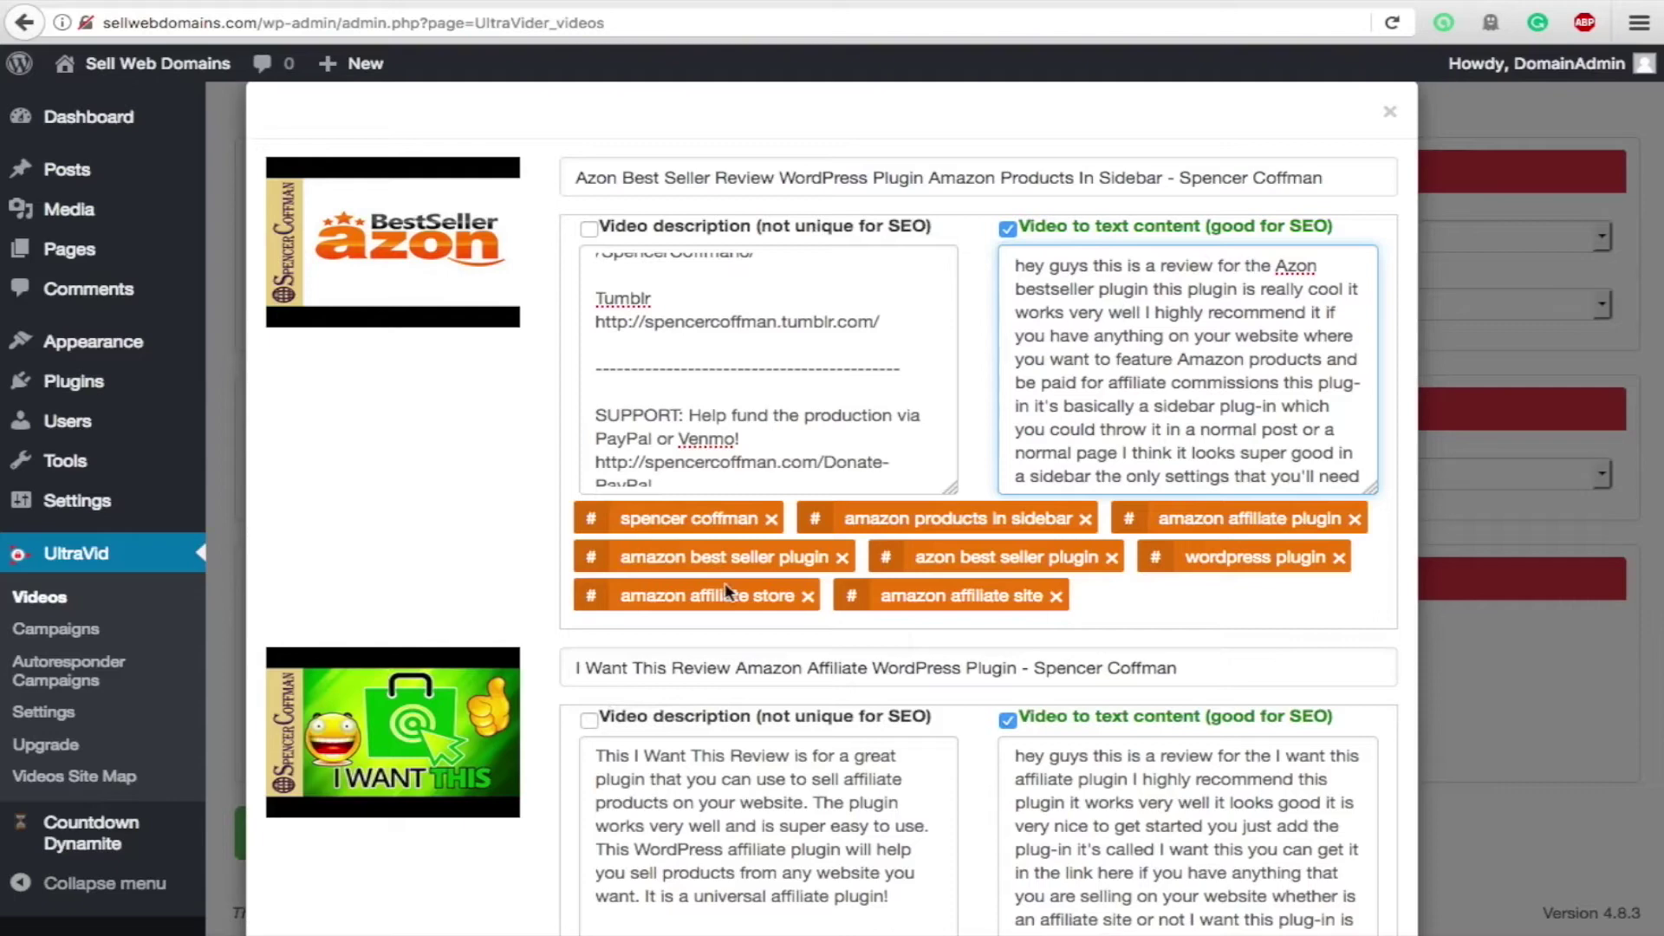
- Use the video description as the first post's content and post both videos with Post All
{"action": "left_click", "coordinate": [586, 231]}
{"action": "scroll", "coordinate": [769, 349], "scroll_direction": "up", "scroll_amount": 10}
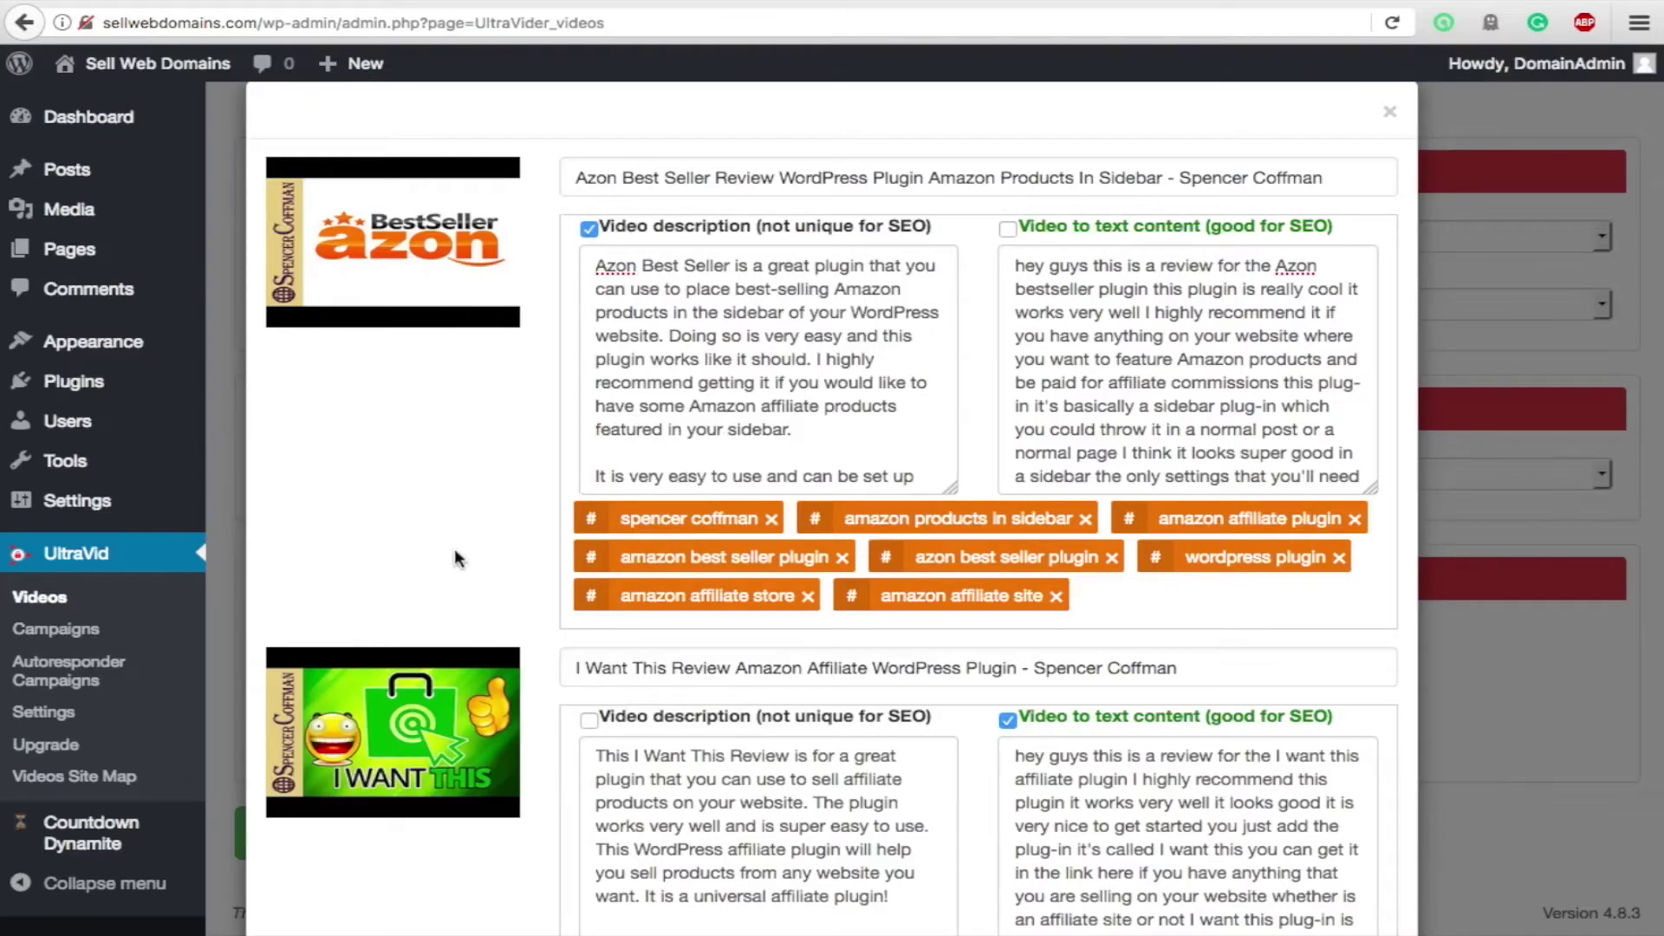
{"action": "scroll", "coordinate": [502, 446], "scroll_direction": "down", "scroll_amount": 5}
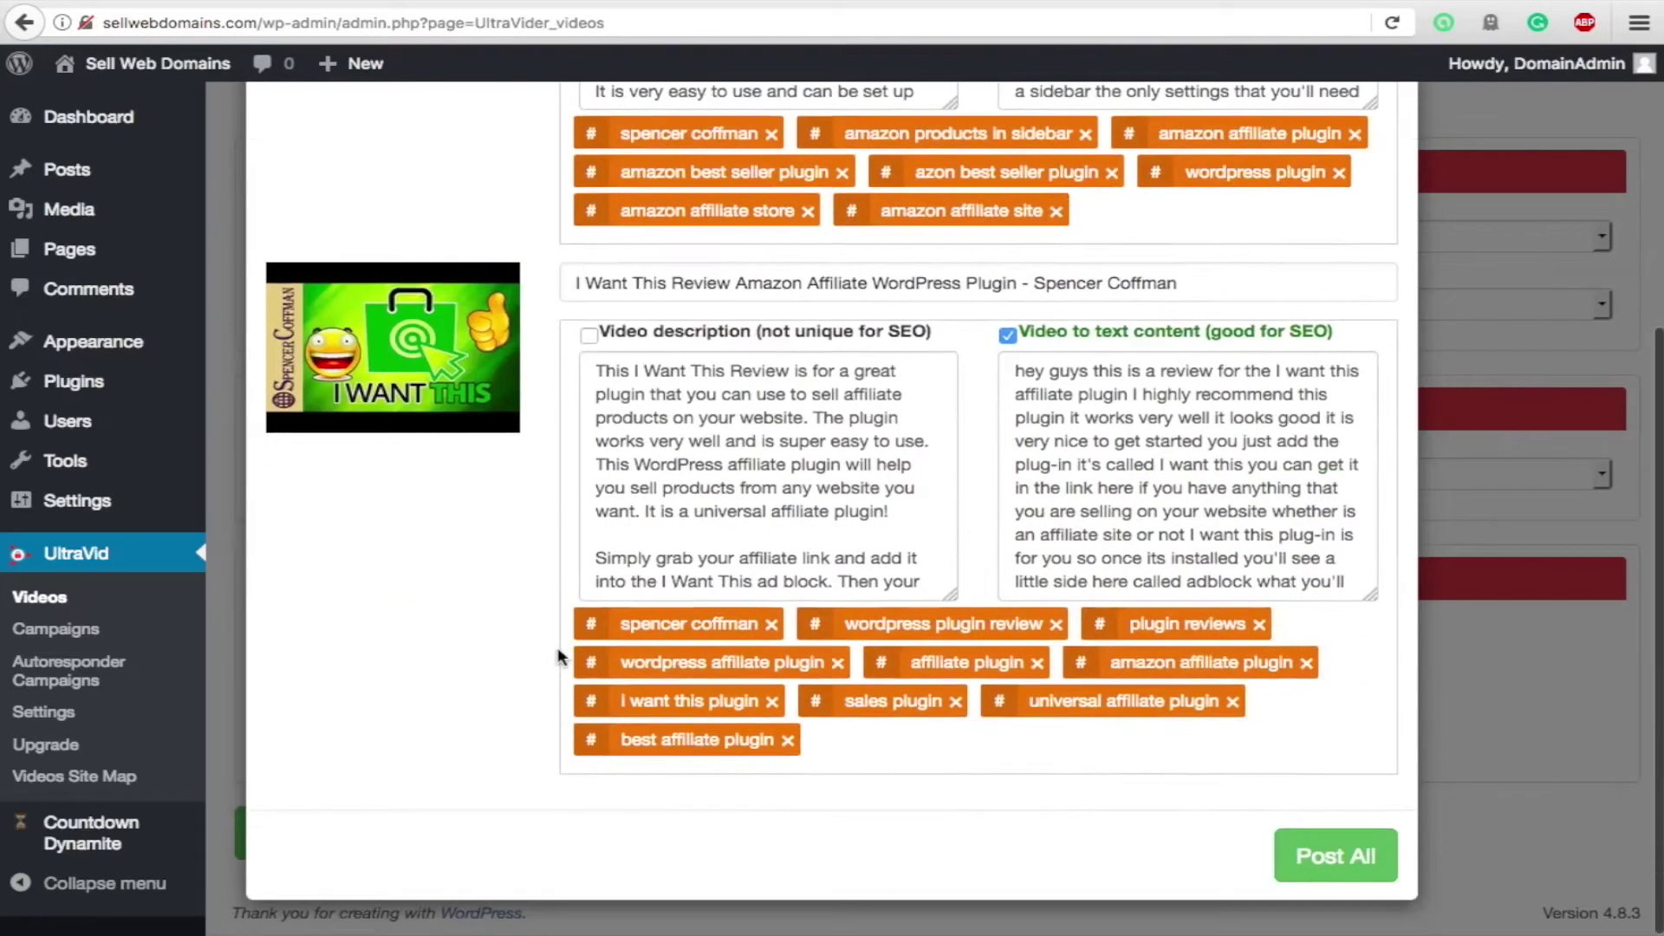
{"action": "left_click", "coordinate": [1383, 869]}
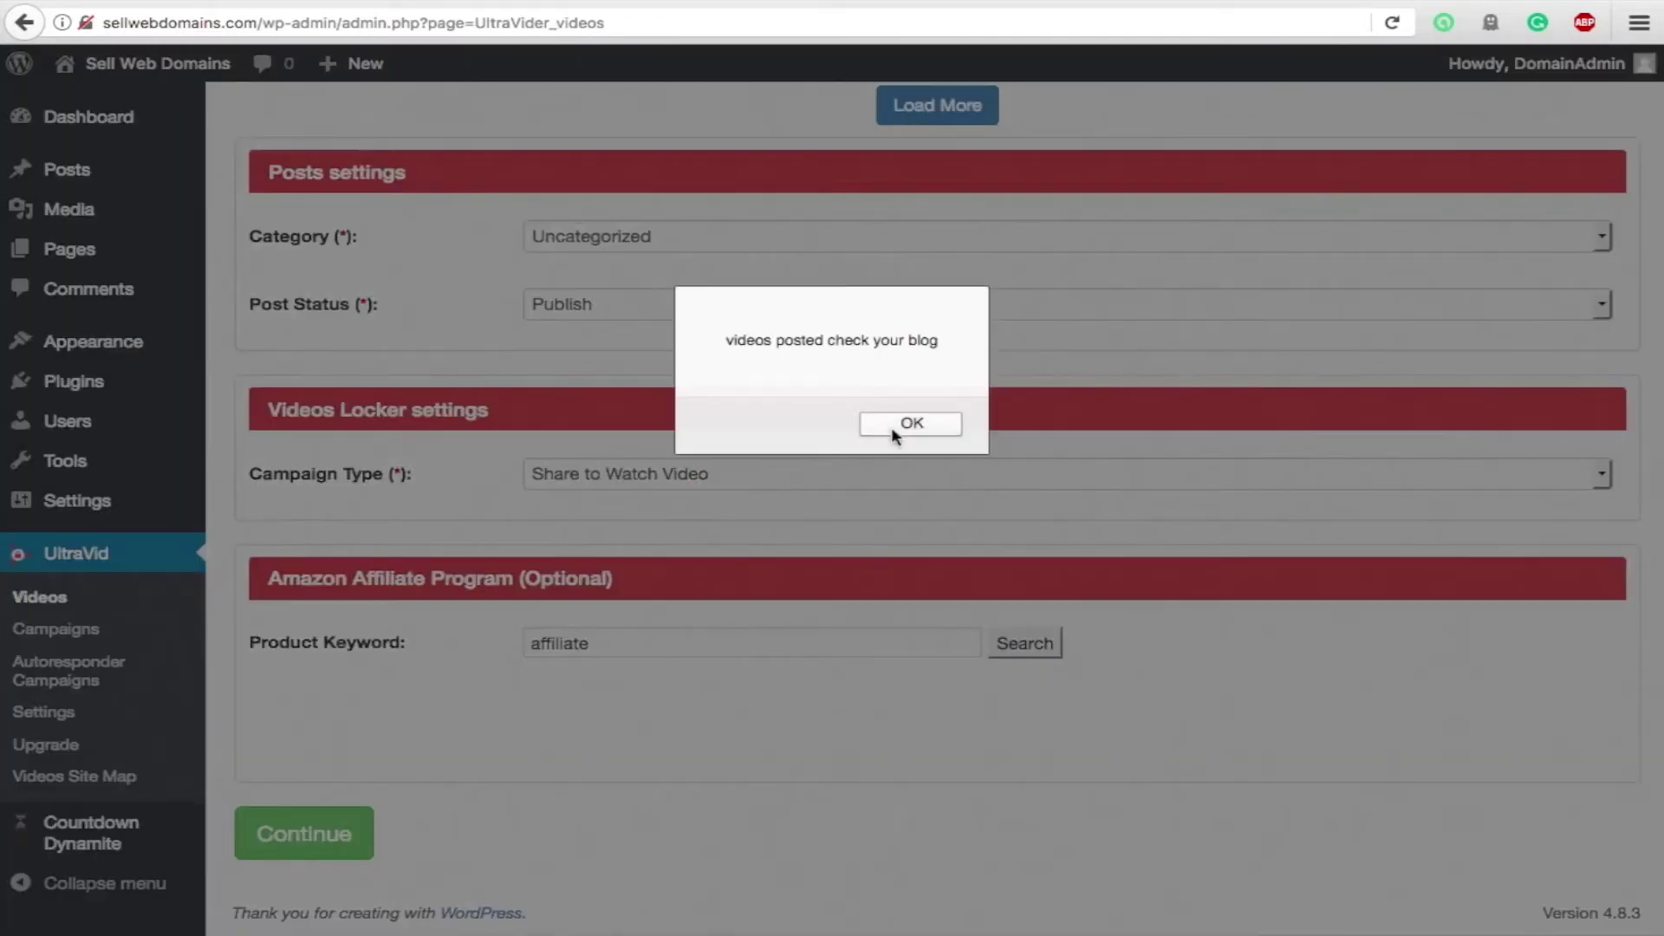
- Dismiss the posted confirmation and open All Posts in a new tab showing both review posts
{"action": "left_click", "coordinate": [909, 423]}
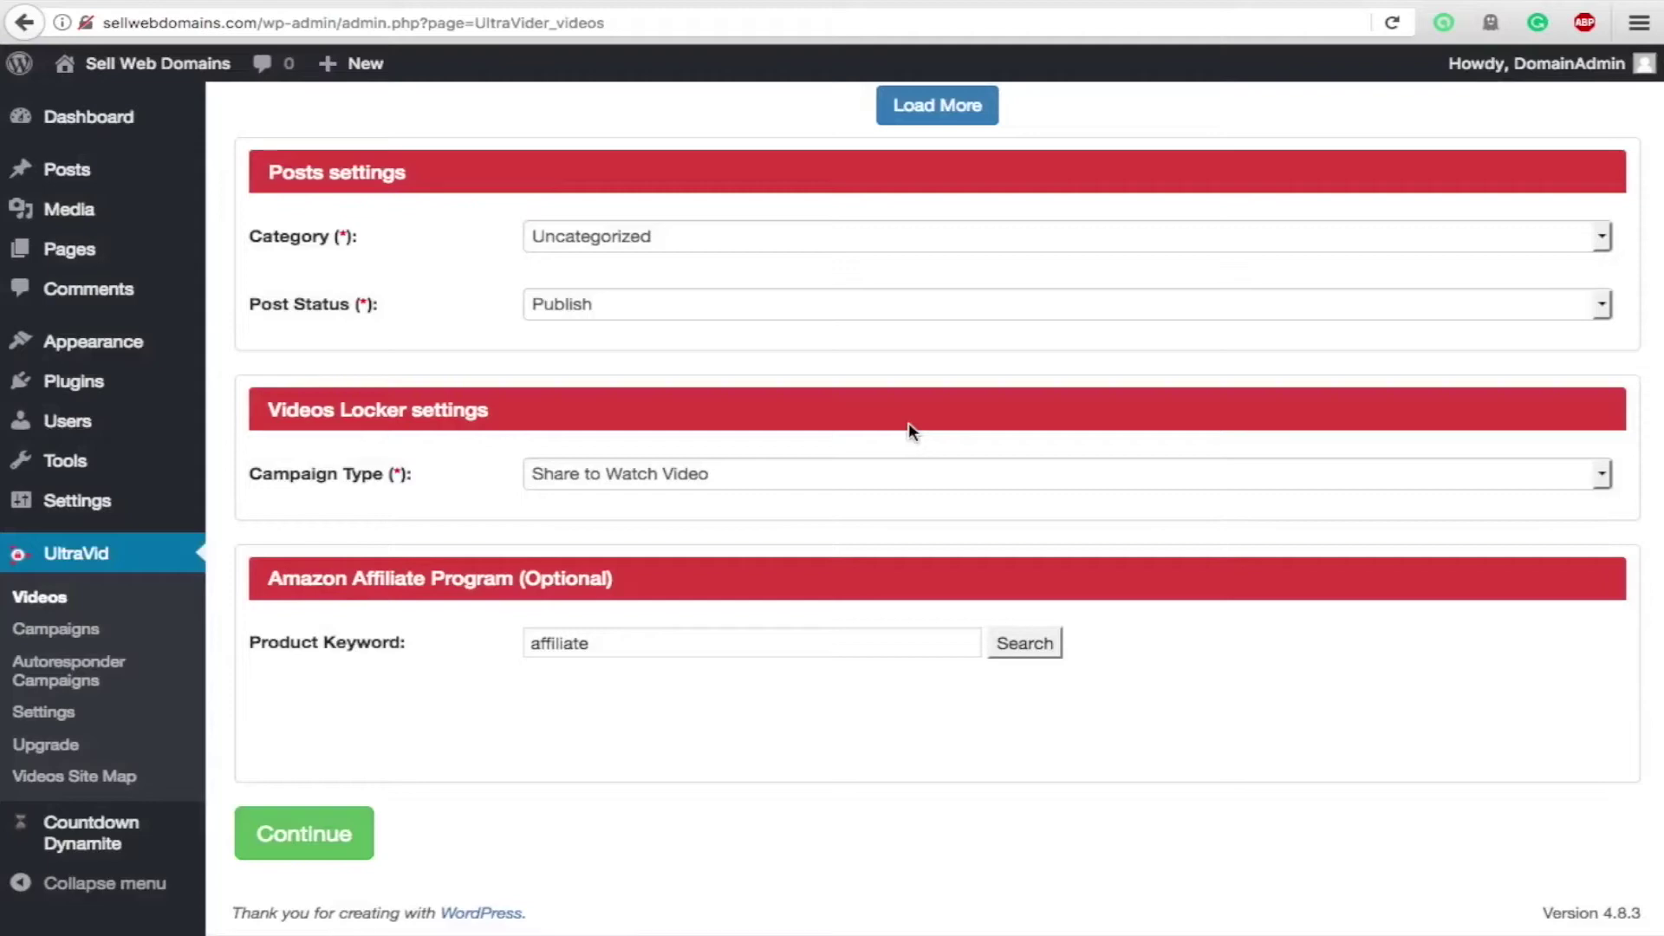
{"action": "scroll", "coordinate": [908, 423], "scroll_direction": "up", "scroll_amount": 2}
{"action": "mouse_move", "coordinate": [62, 251]}
{"action": "mouse_move", "coordinate": [70, 170]}
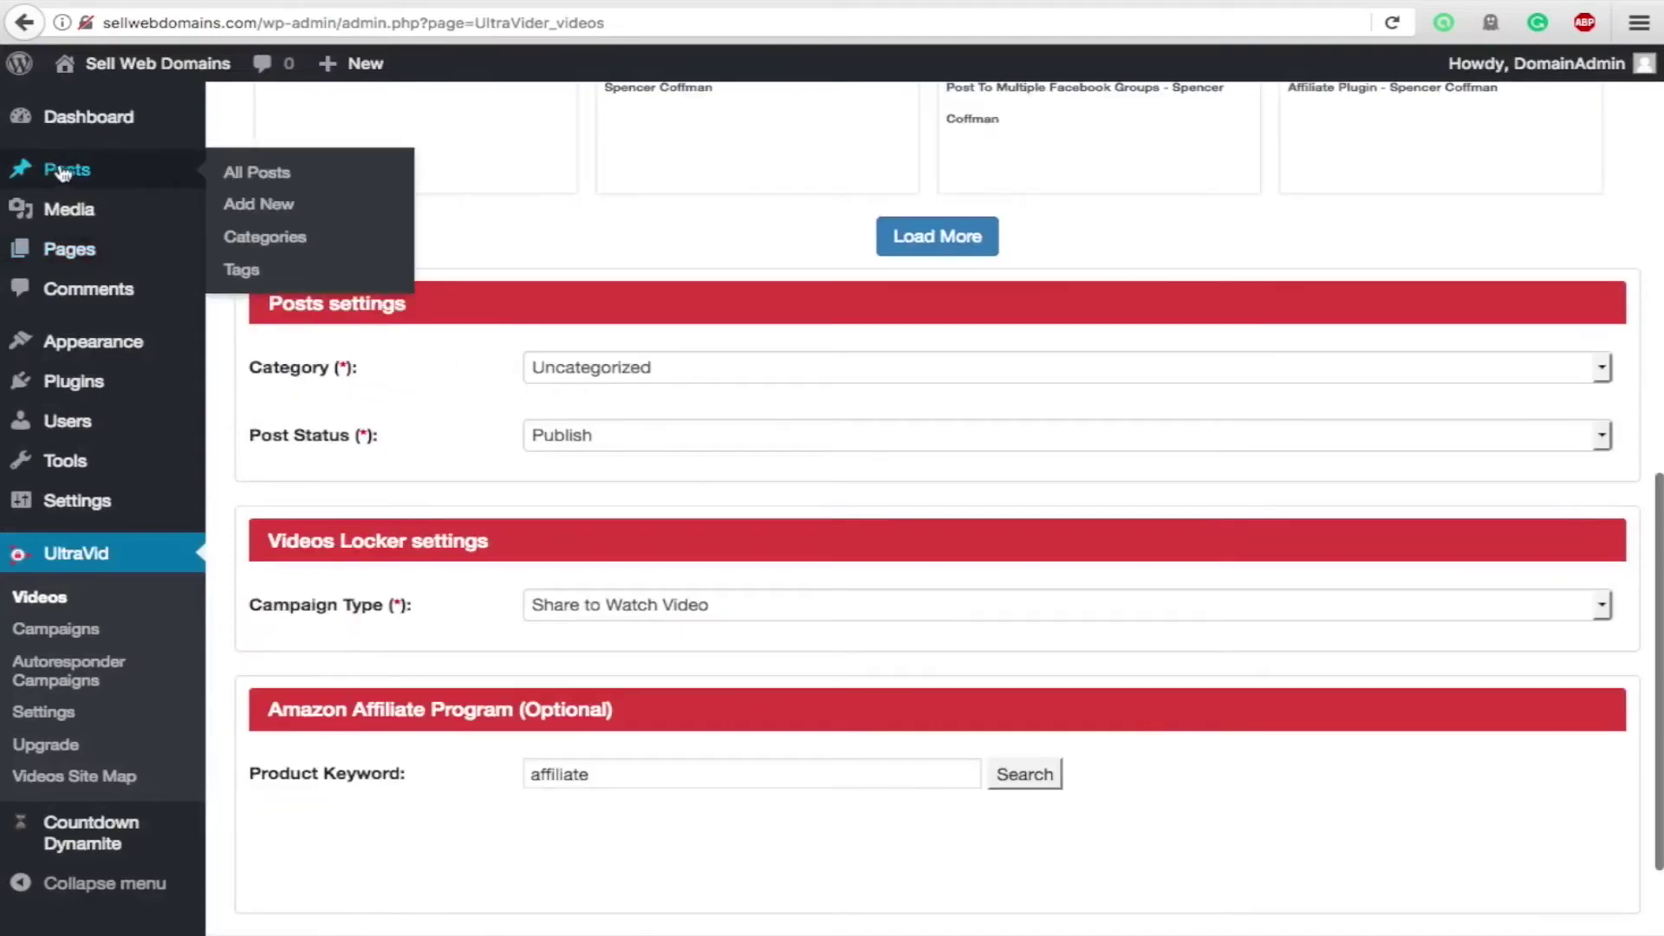
{"action": "right_click", "coordinate": [265, 179]}
{"action": "left_click", "coordinate": [370, 173]}
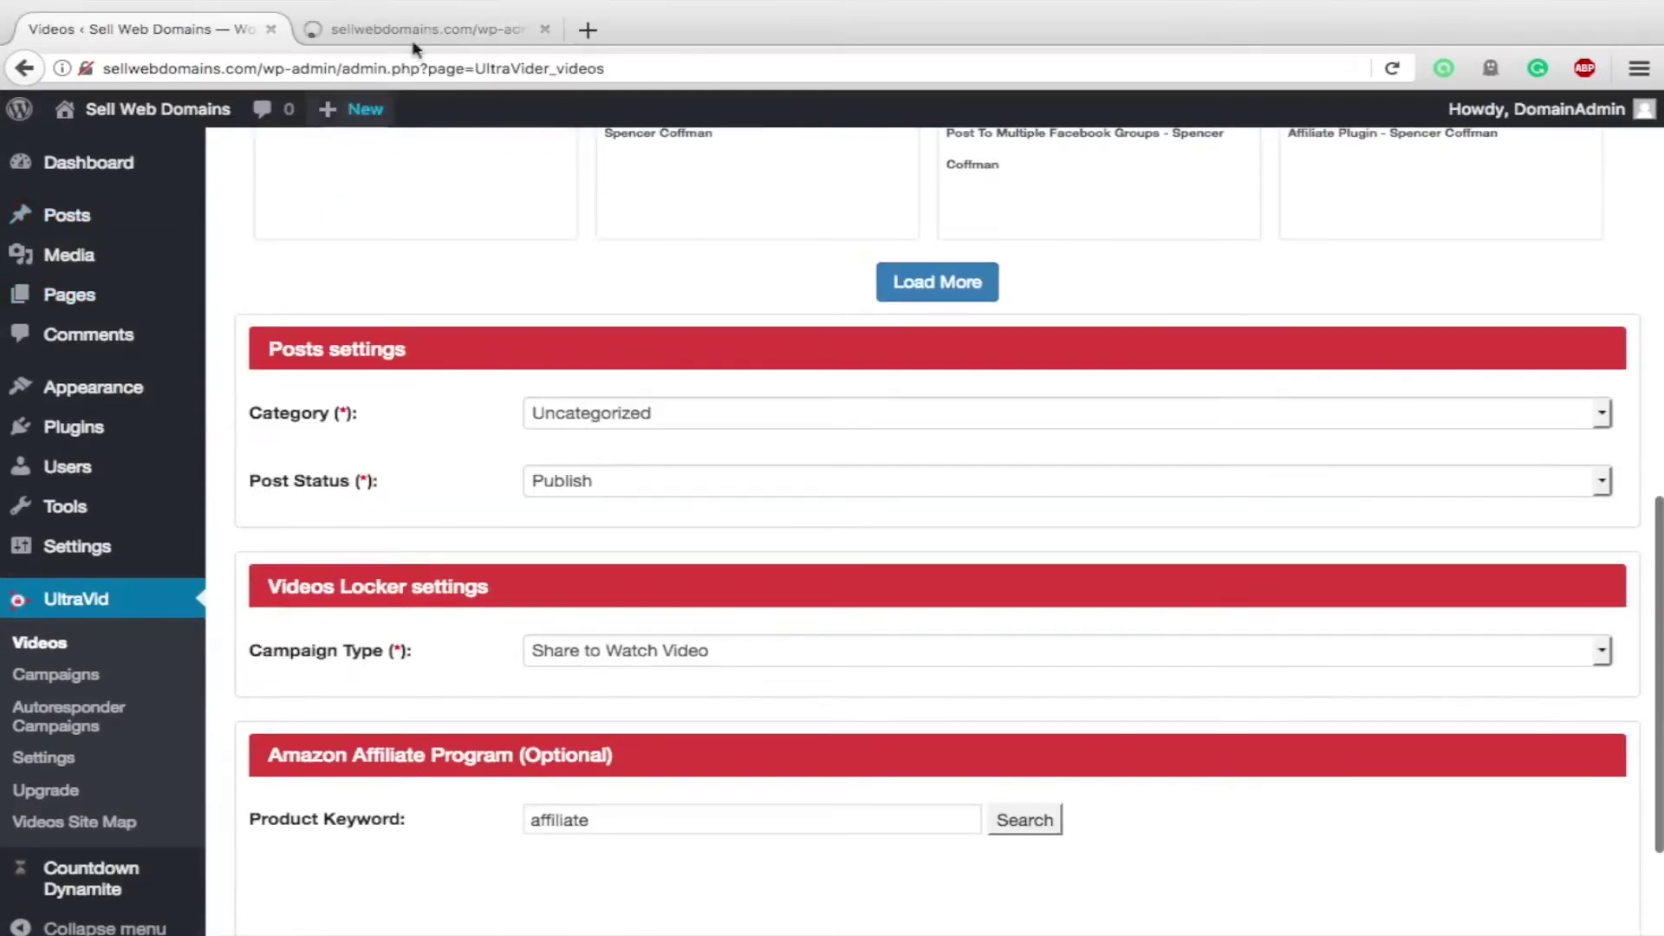
{"action": "left_click", "coordinate": [425, 29]}
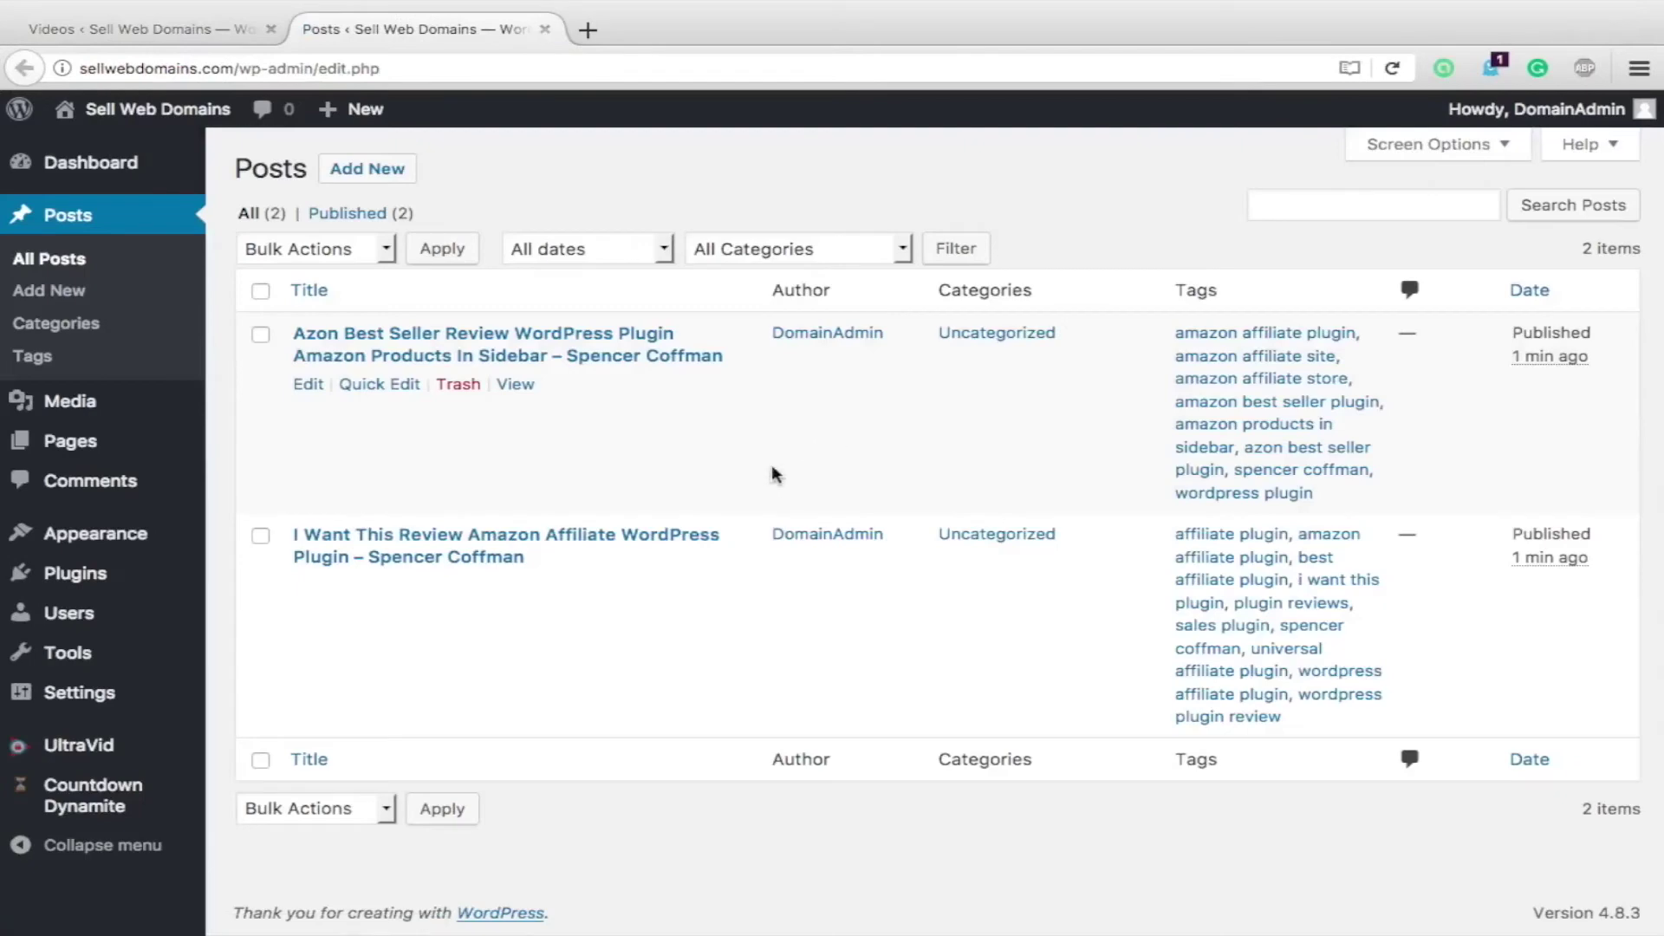
{"action": "right_click", "coordinate": [515, 392]}
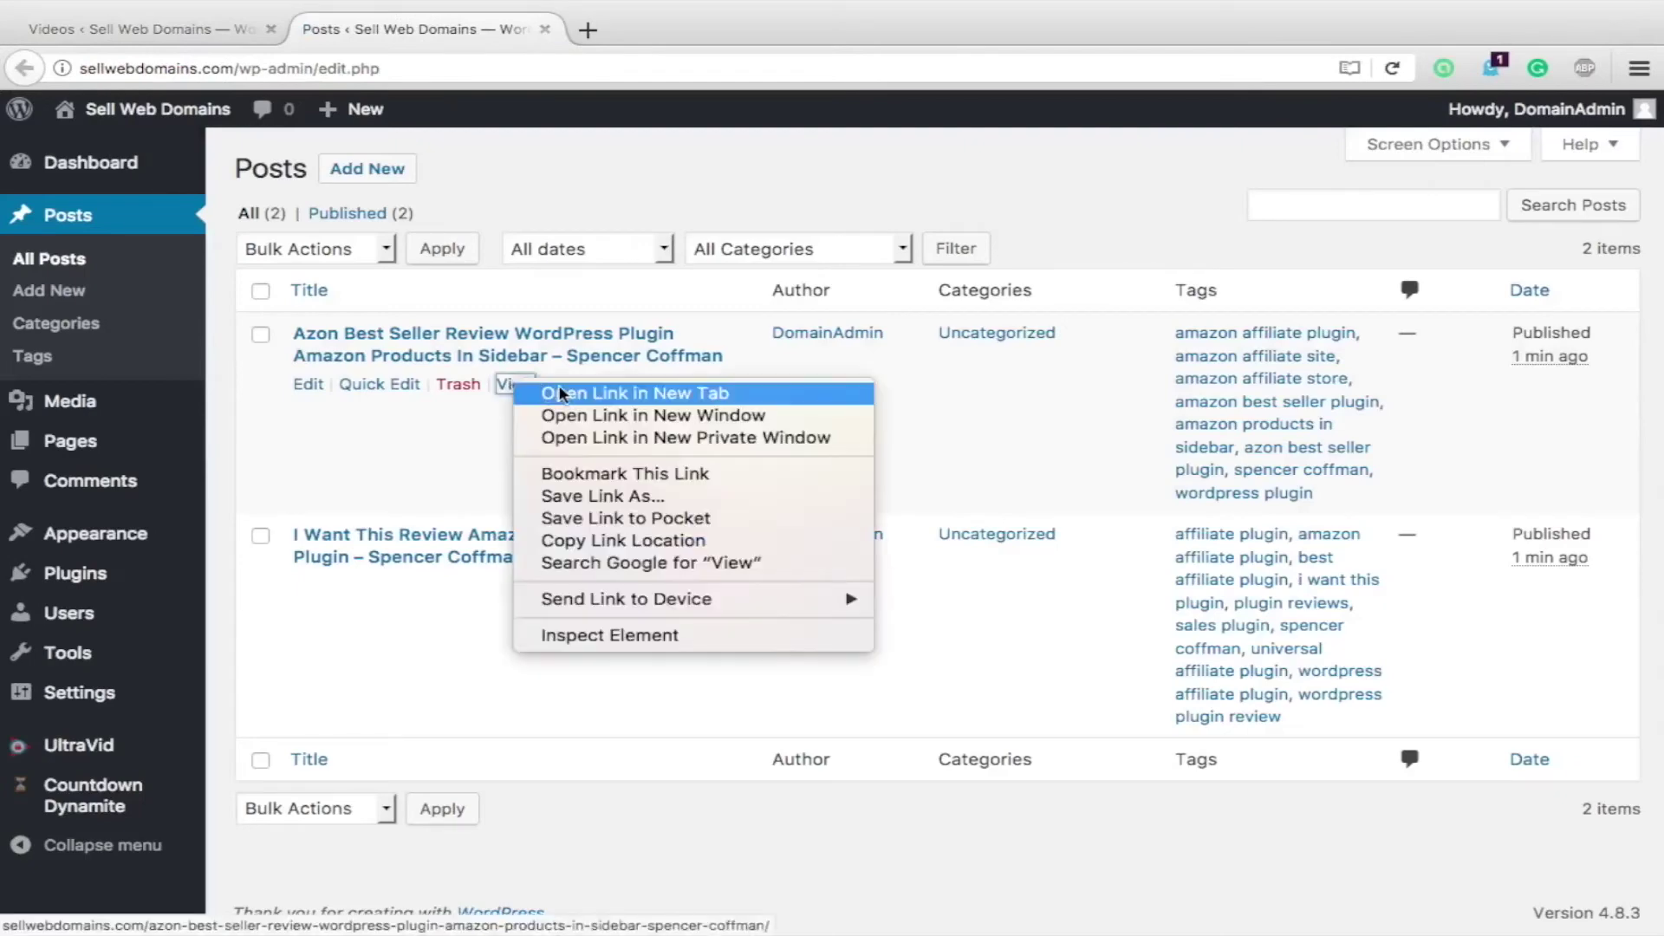
- Open the Azon Best Seller post in a new tab and play its embedded video, pausing at 0:04
{"action": "left_click", "coordinate": [598, 394]}
{"action": "key", "text": "ctrl+Tab"}
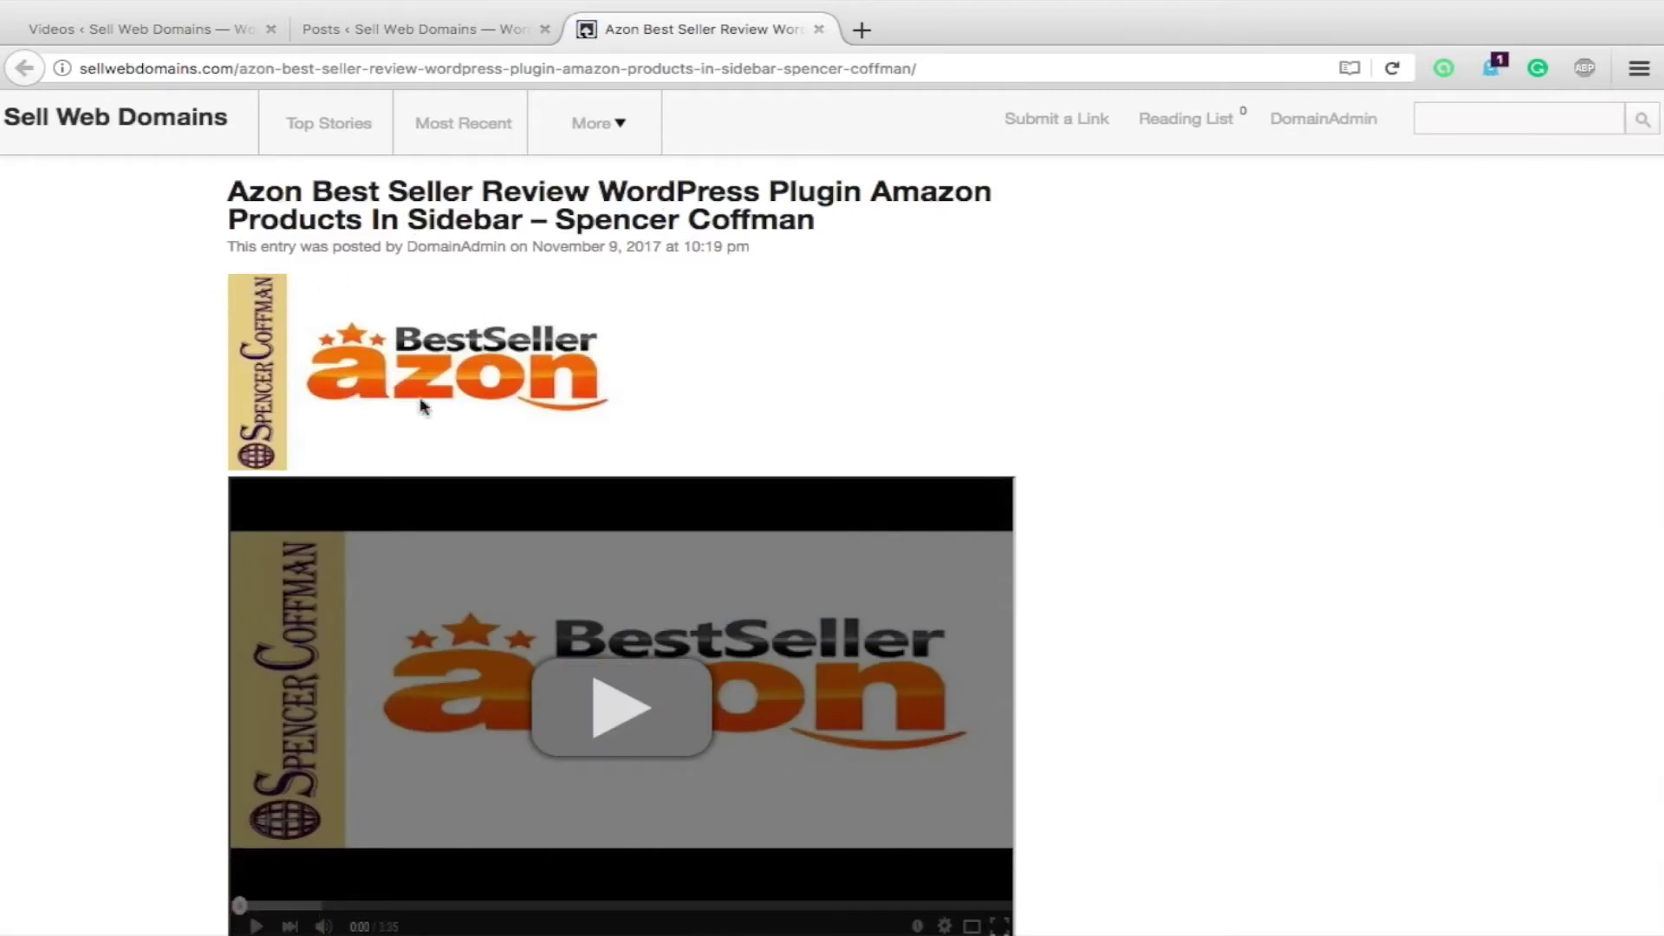
{"action": "scroll", "coordinate": [623, 392], "scroll_direction": "down", "scroll_amount": 3}
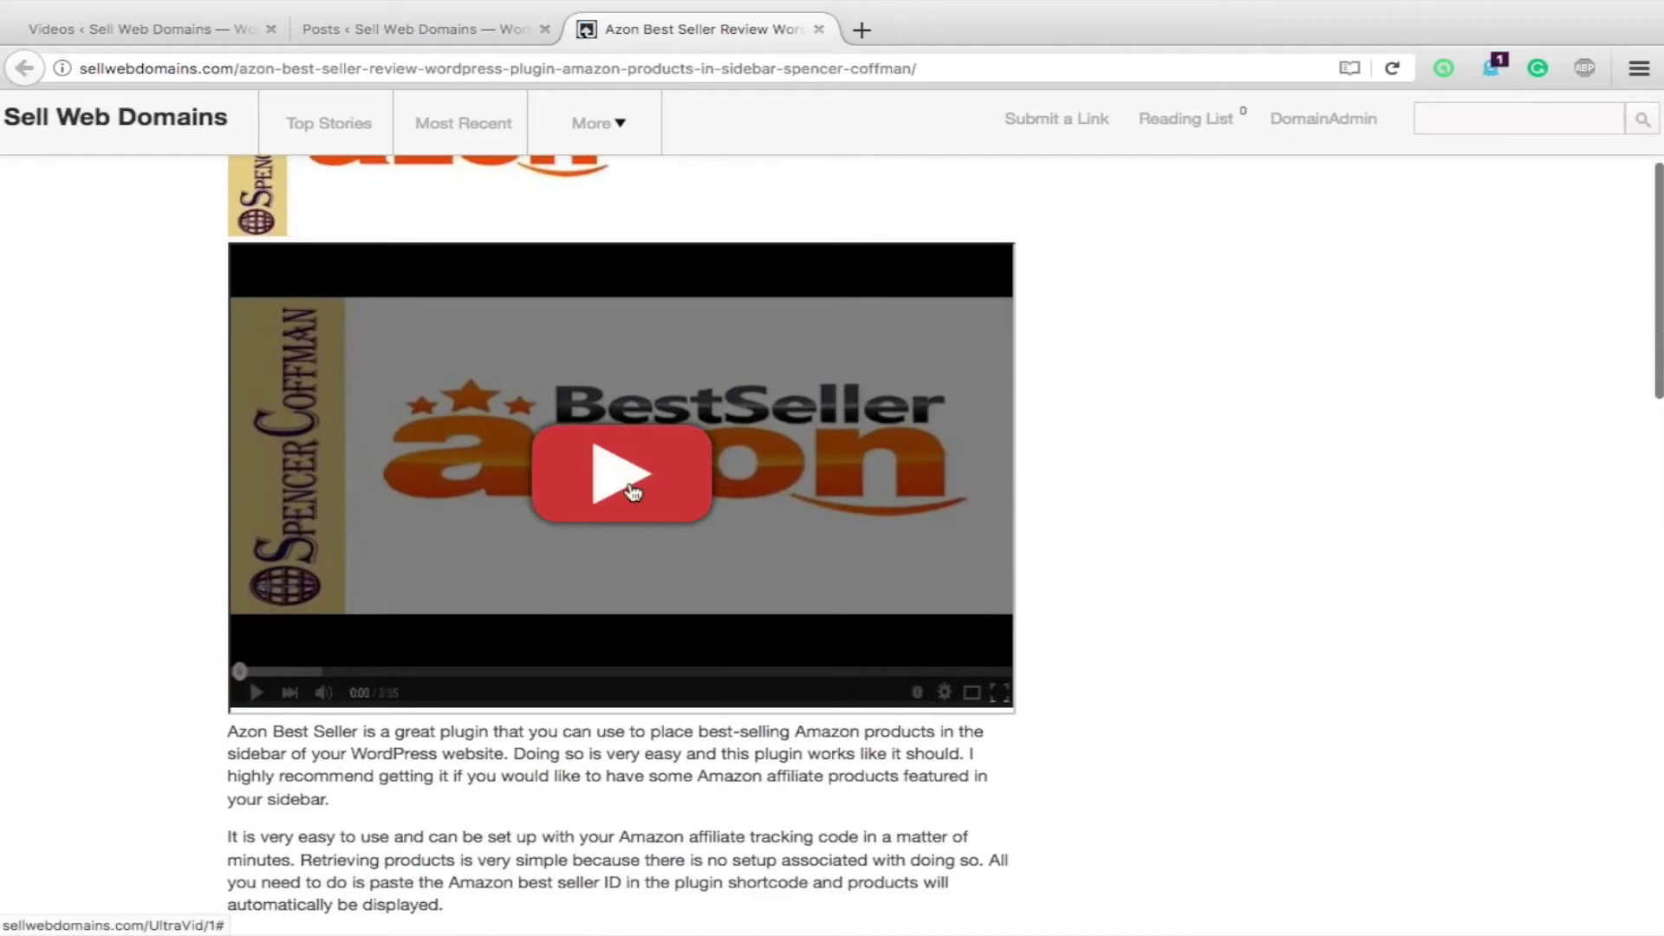
{"action": "scroll", "coordinate": [633, 486], "scroll_direction": "down", "scroll_amount": 2}
{"action": "left_click", "coordinate": [637, 355]}
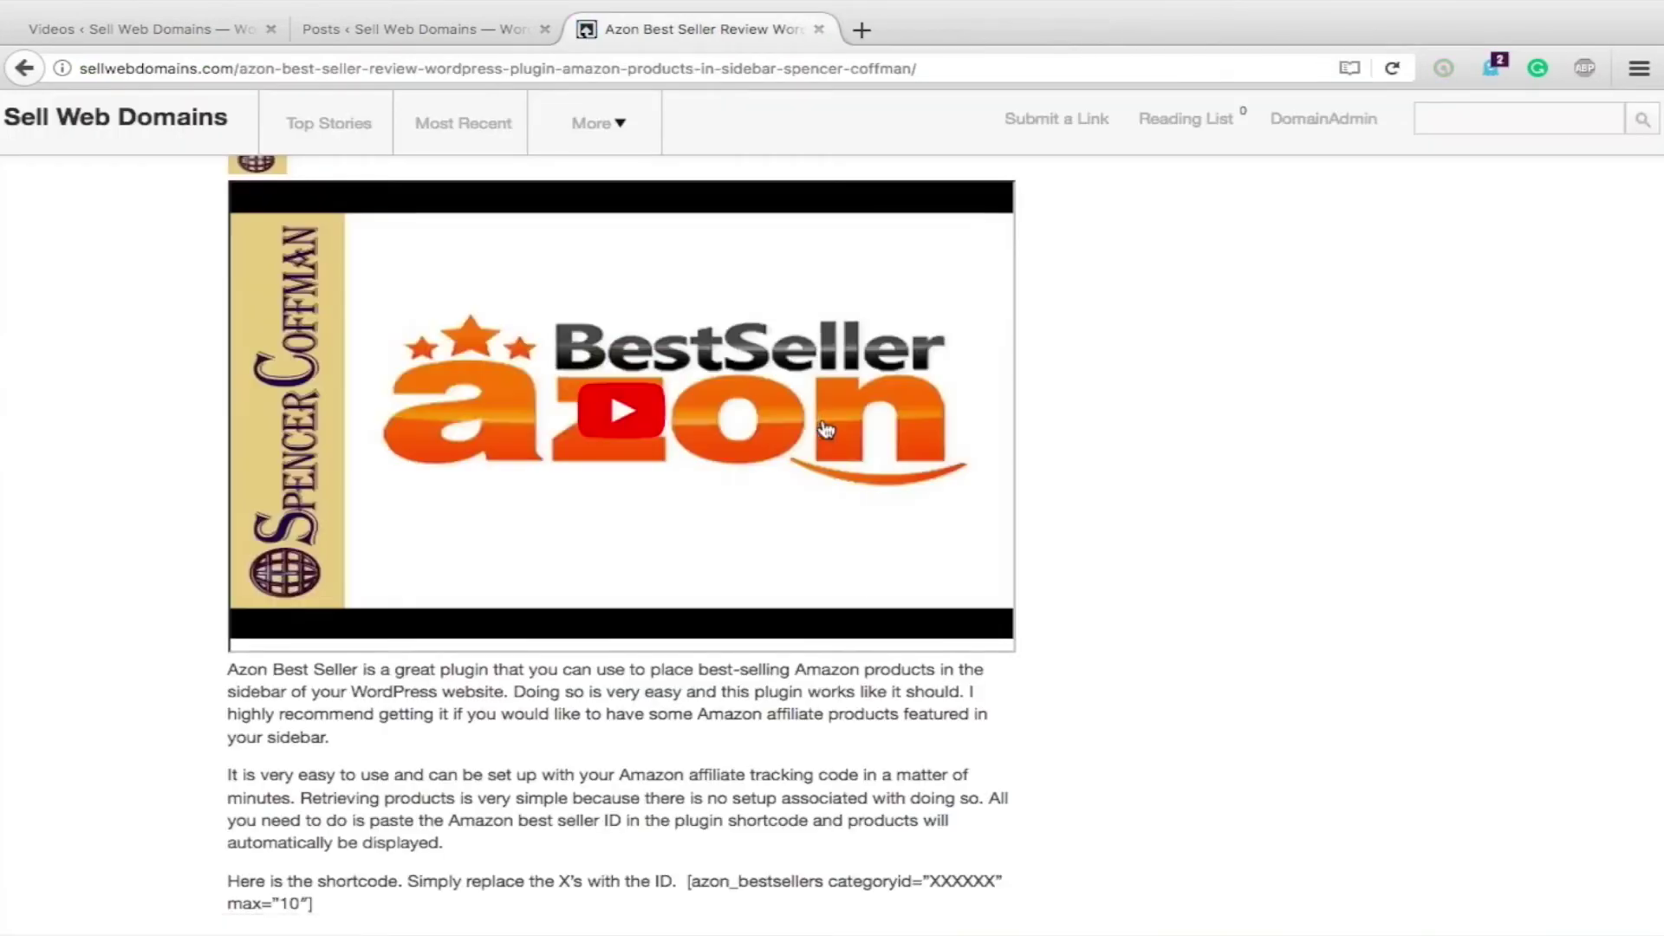
{"action": "left_click", "coordinate": [665, 459]}
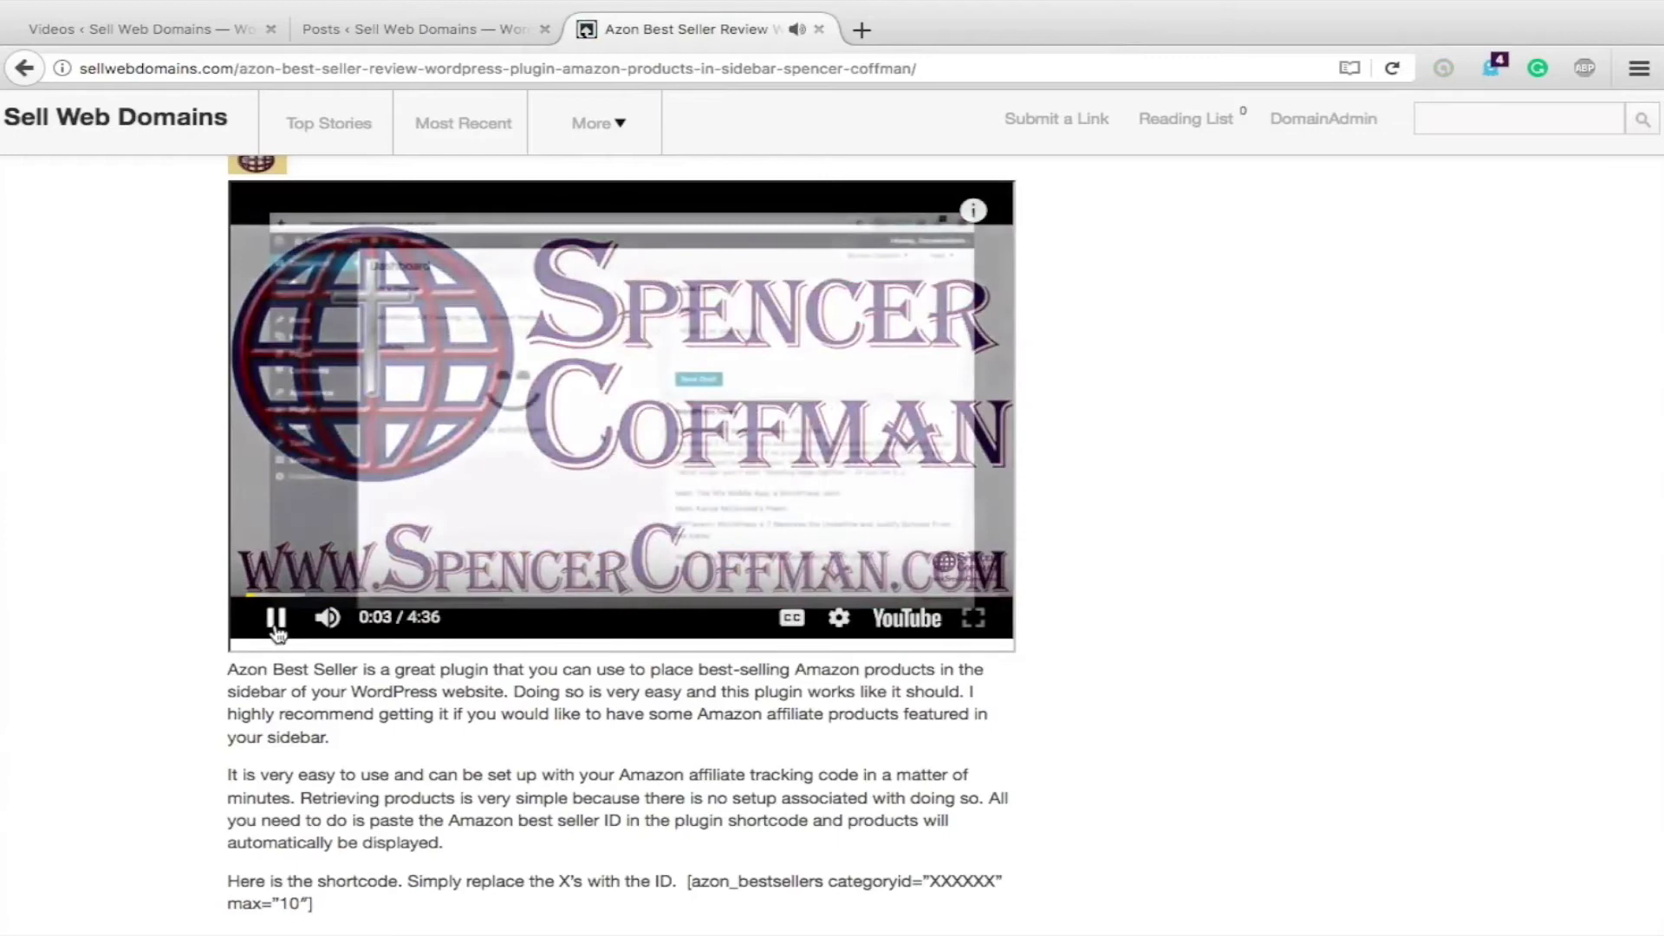
{"action": "left_click", "coordinate": [276, 619]}
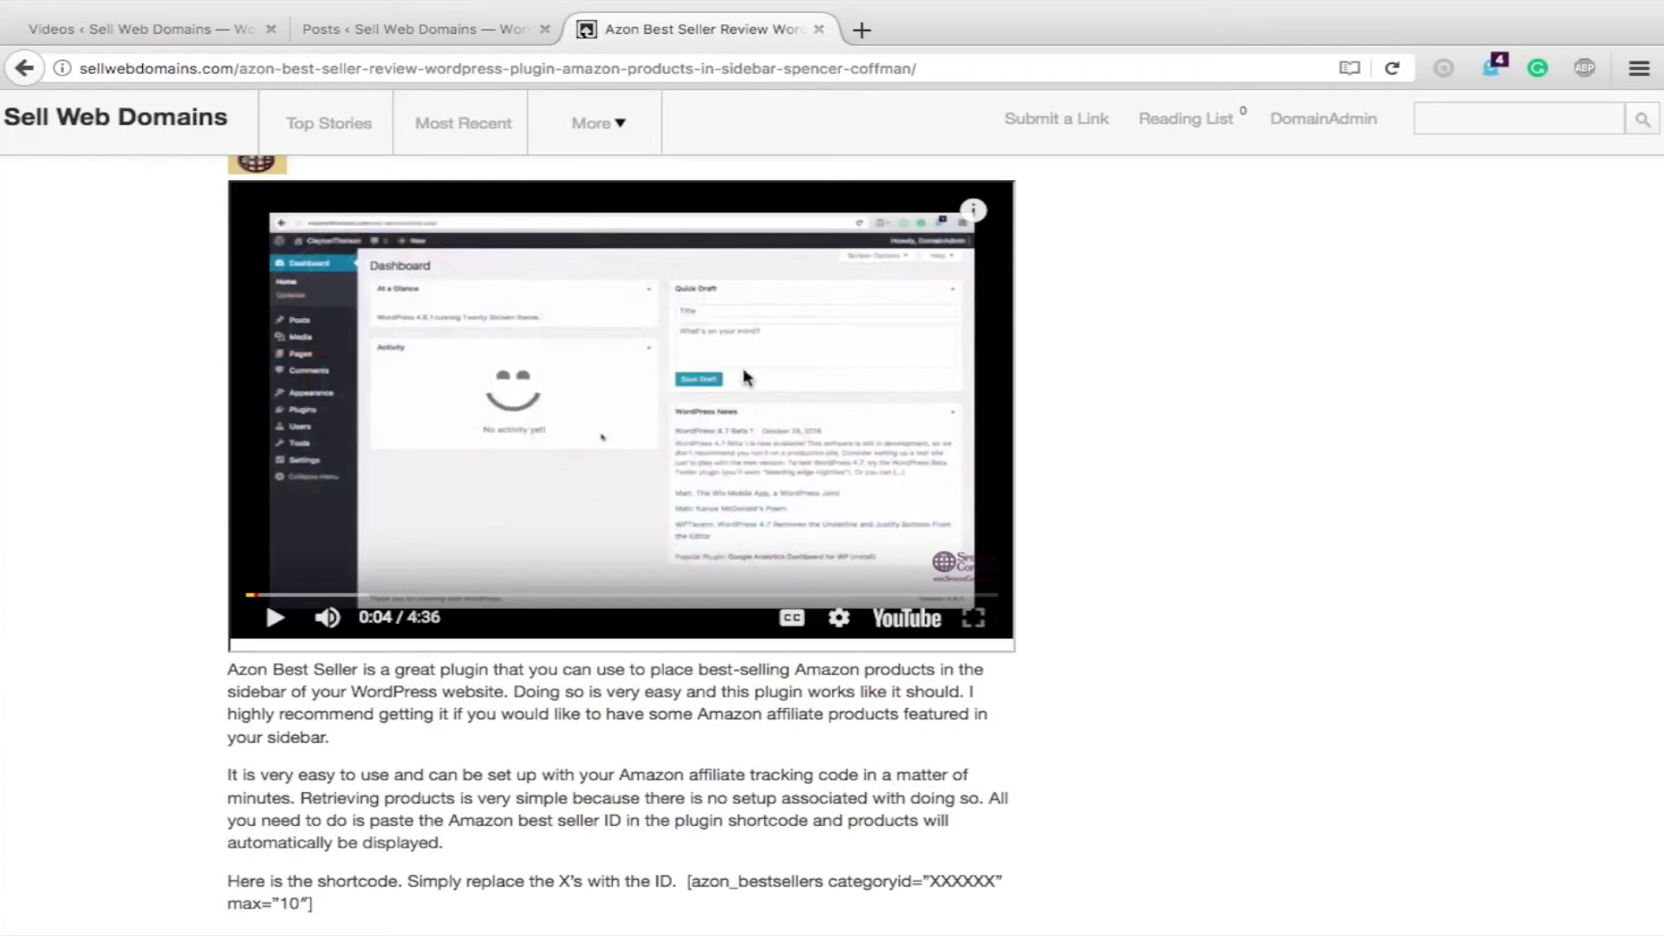
{"action": "scroll", "coordinate": [501, 407], "scroll_direction": "down", "scroll_amount": 1}
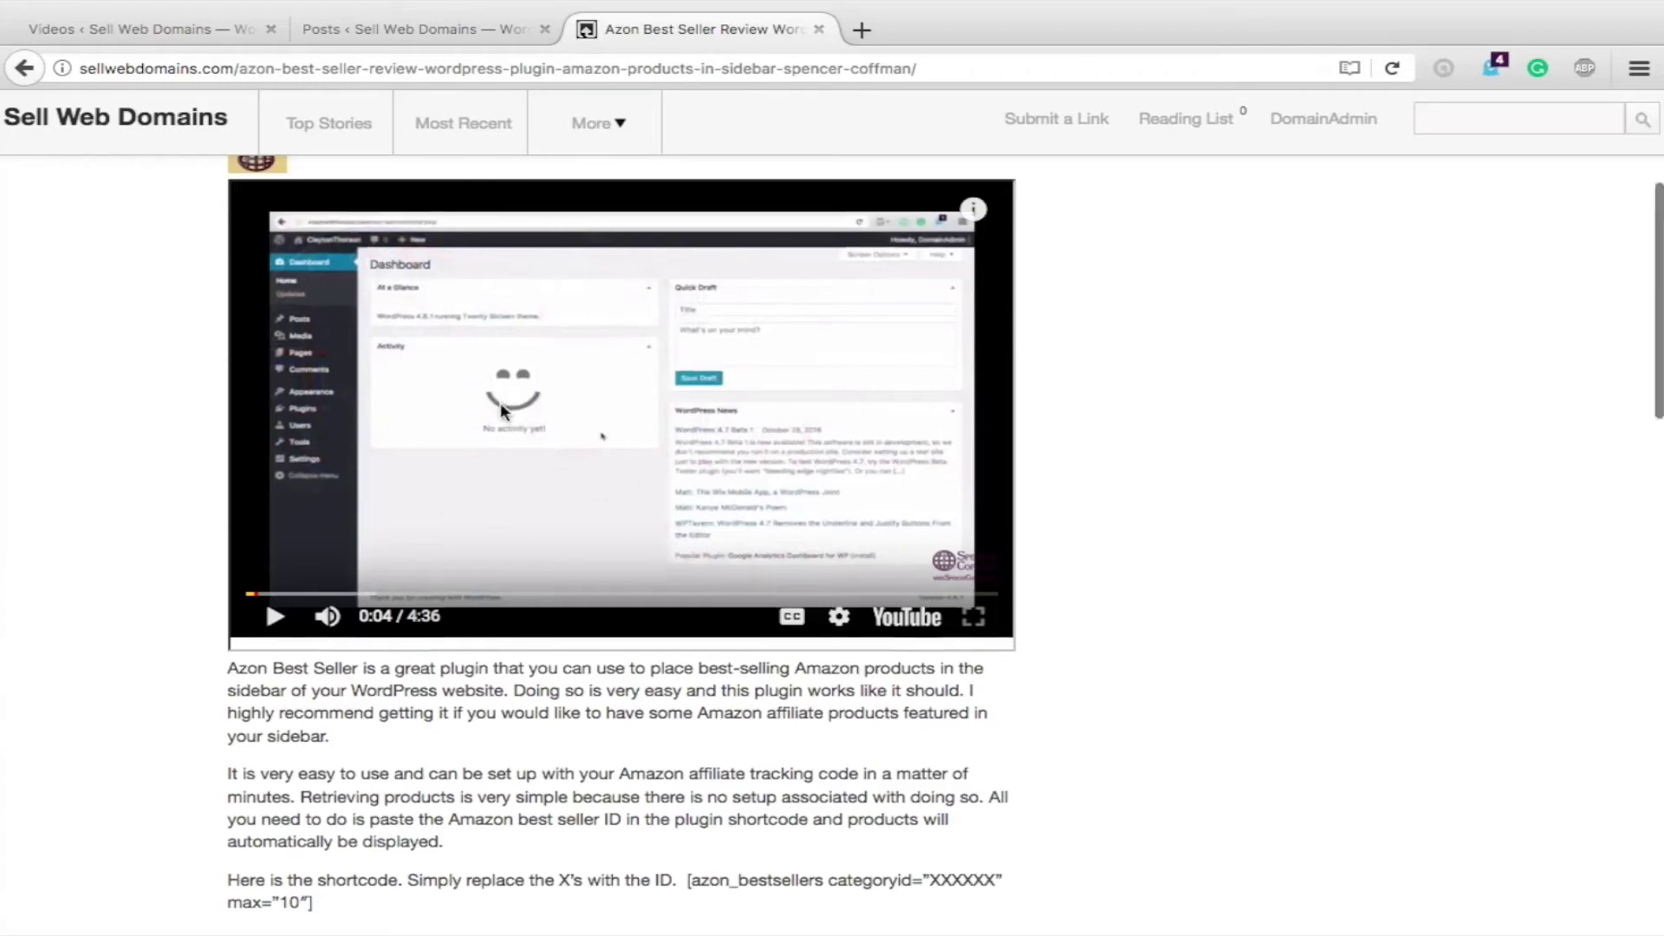
{"action": "scroll", "coordinate": [471, 379], "scroll_direction": "down", "scroll_amount": 10}
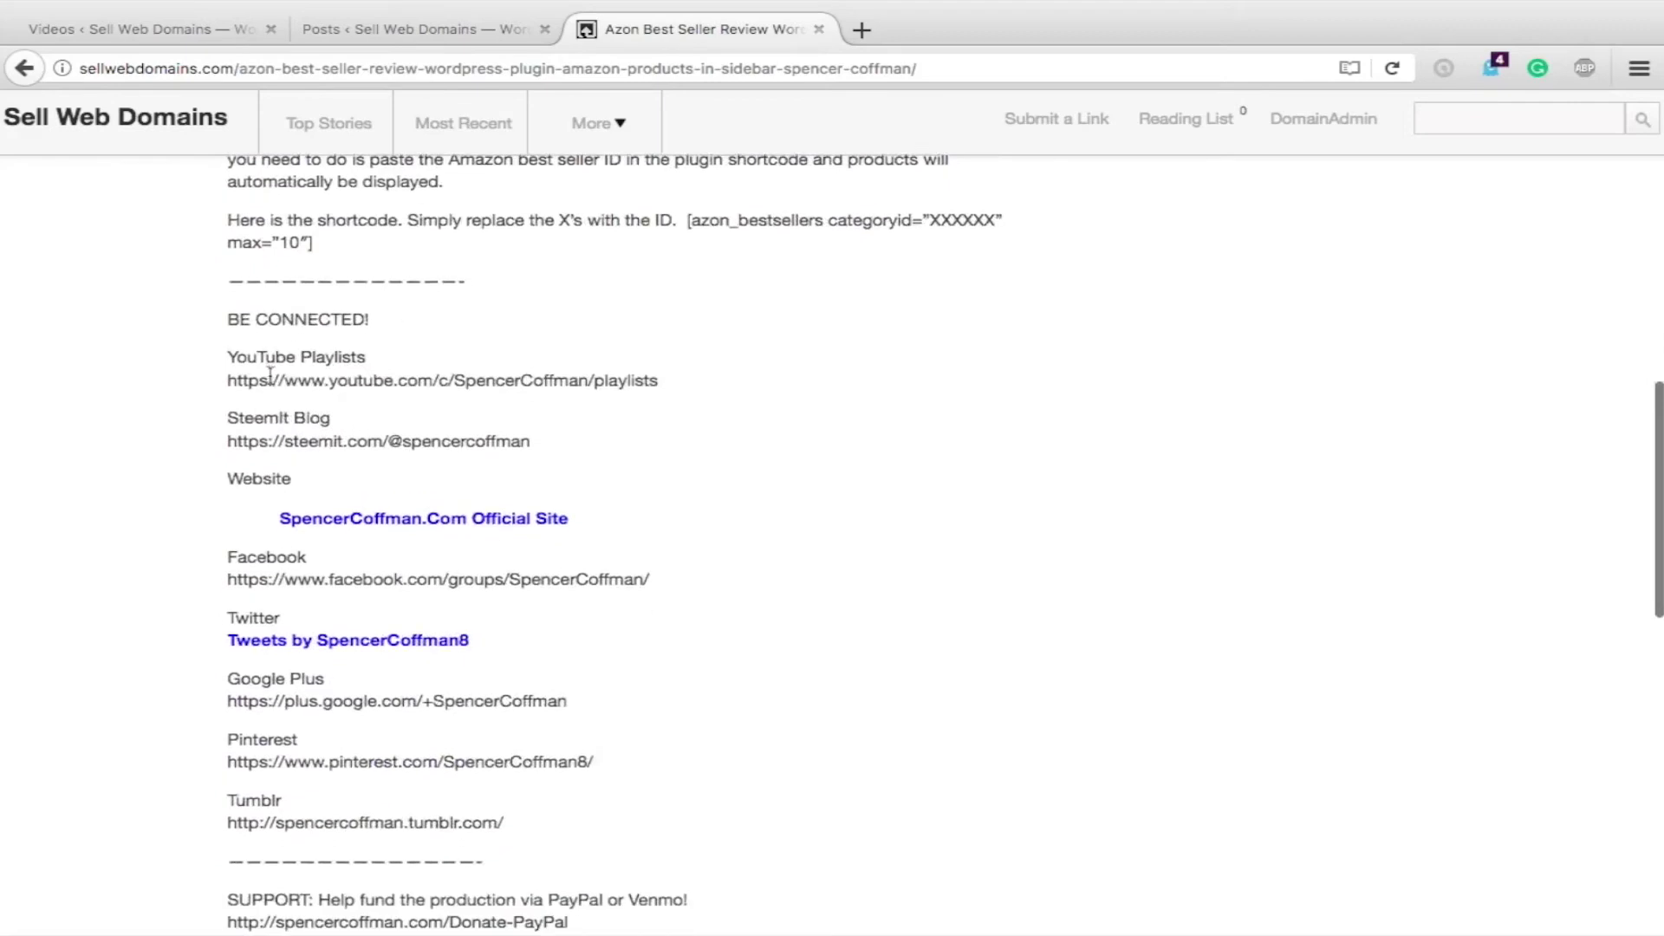
{"action": "scroll", "coordinate": [269, 376], "scroll_direction": "down", "scroll_amount": 5}
{"action": "scroll", "coordinate": [574, 329], "scroll_direction": "up", "scroll_amount": 2}
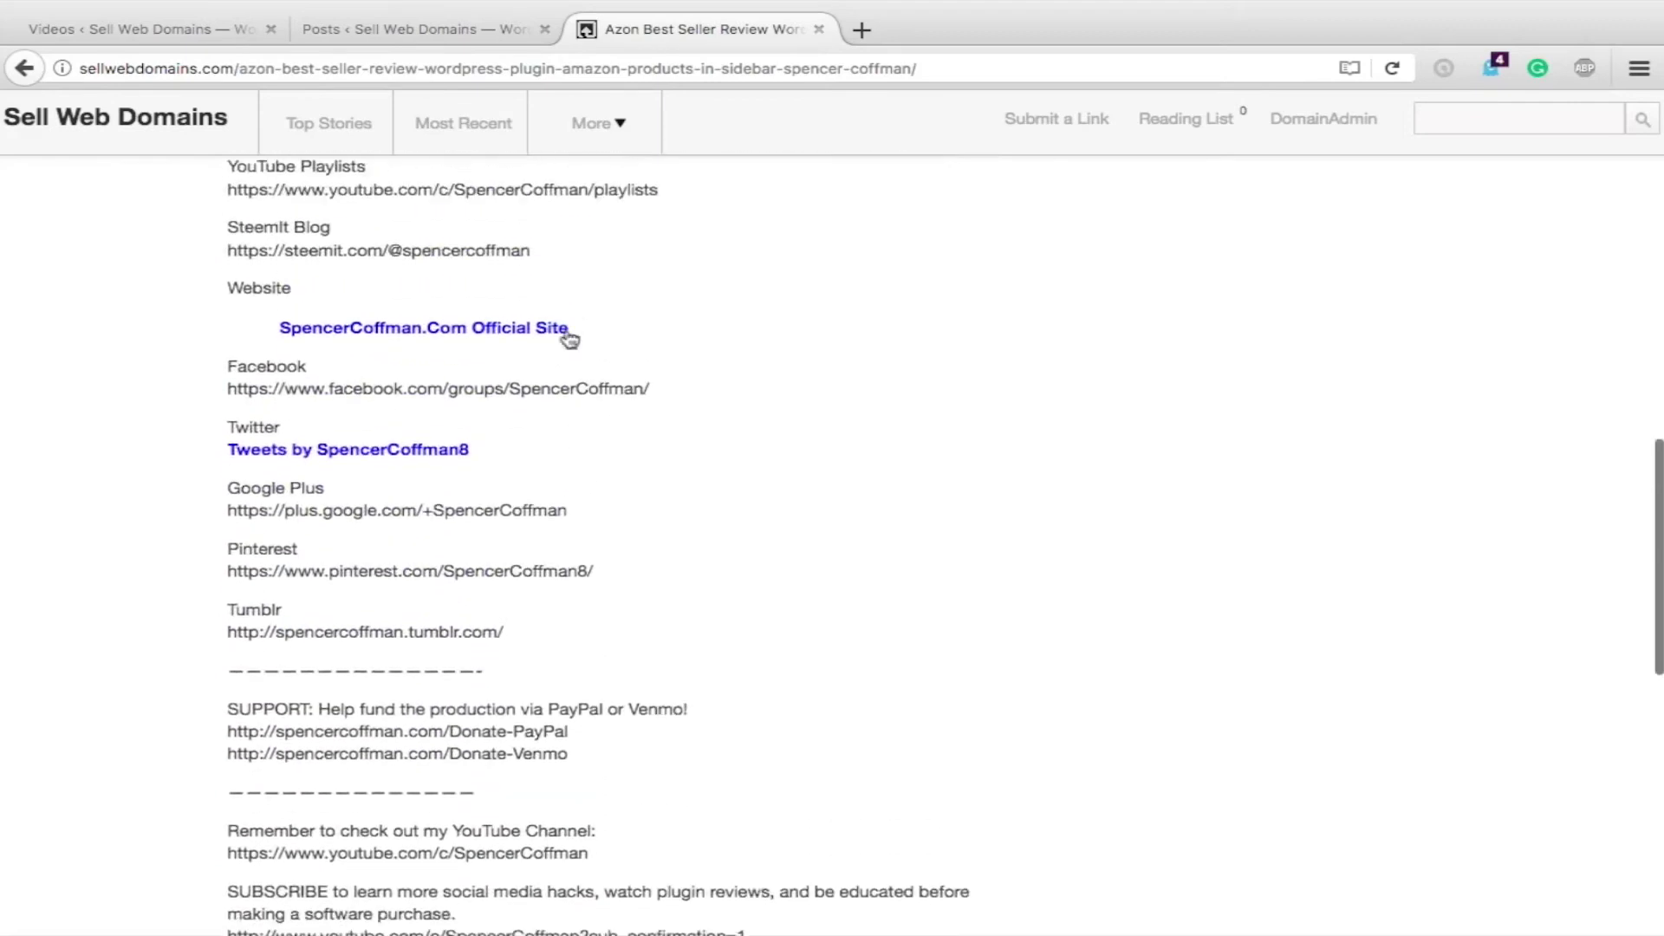
{"action": "double_click", "coordinate": [244, 249]}
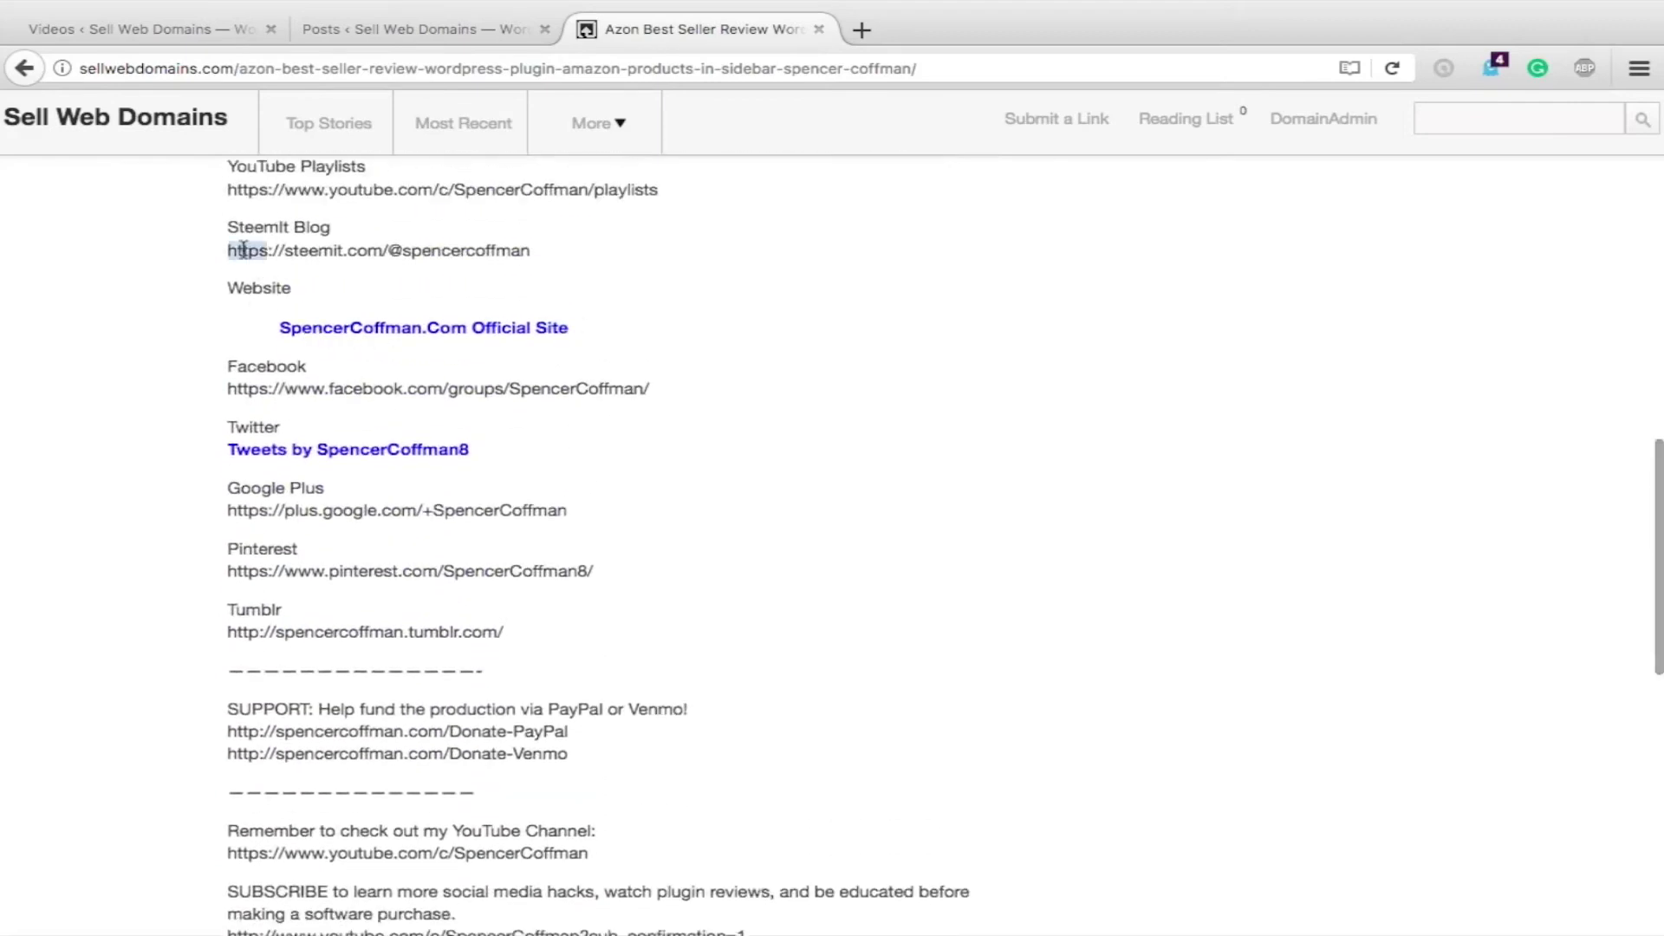
{"action": "scroll", "coordinate": [472, 488], "scroll_direction": "down", "scroll_amount": 2}
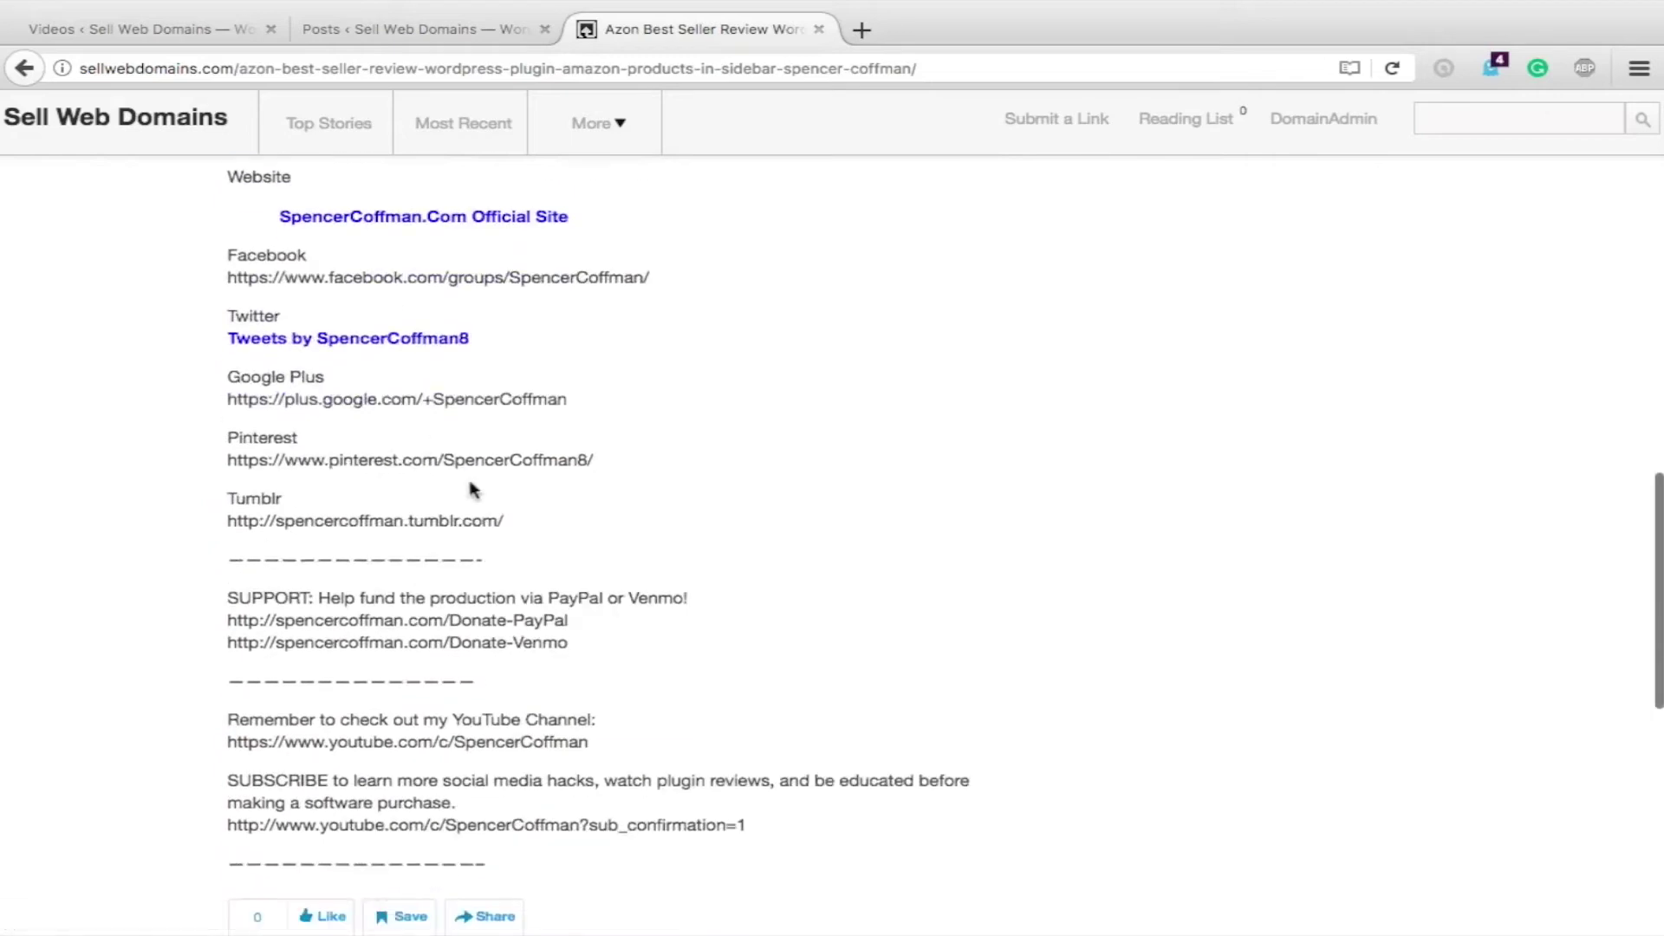
{"action": "left_click_drag", "start_coordinate": [567, 399], "coordinate": [224, 410]}
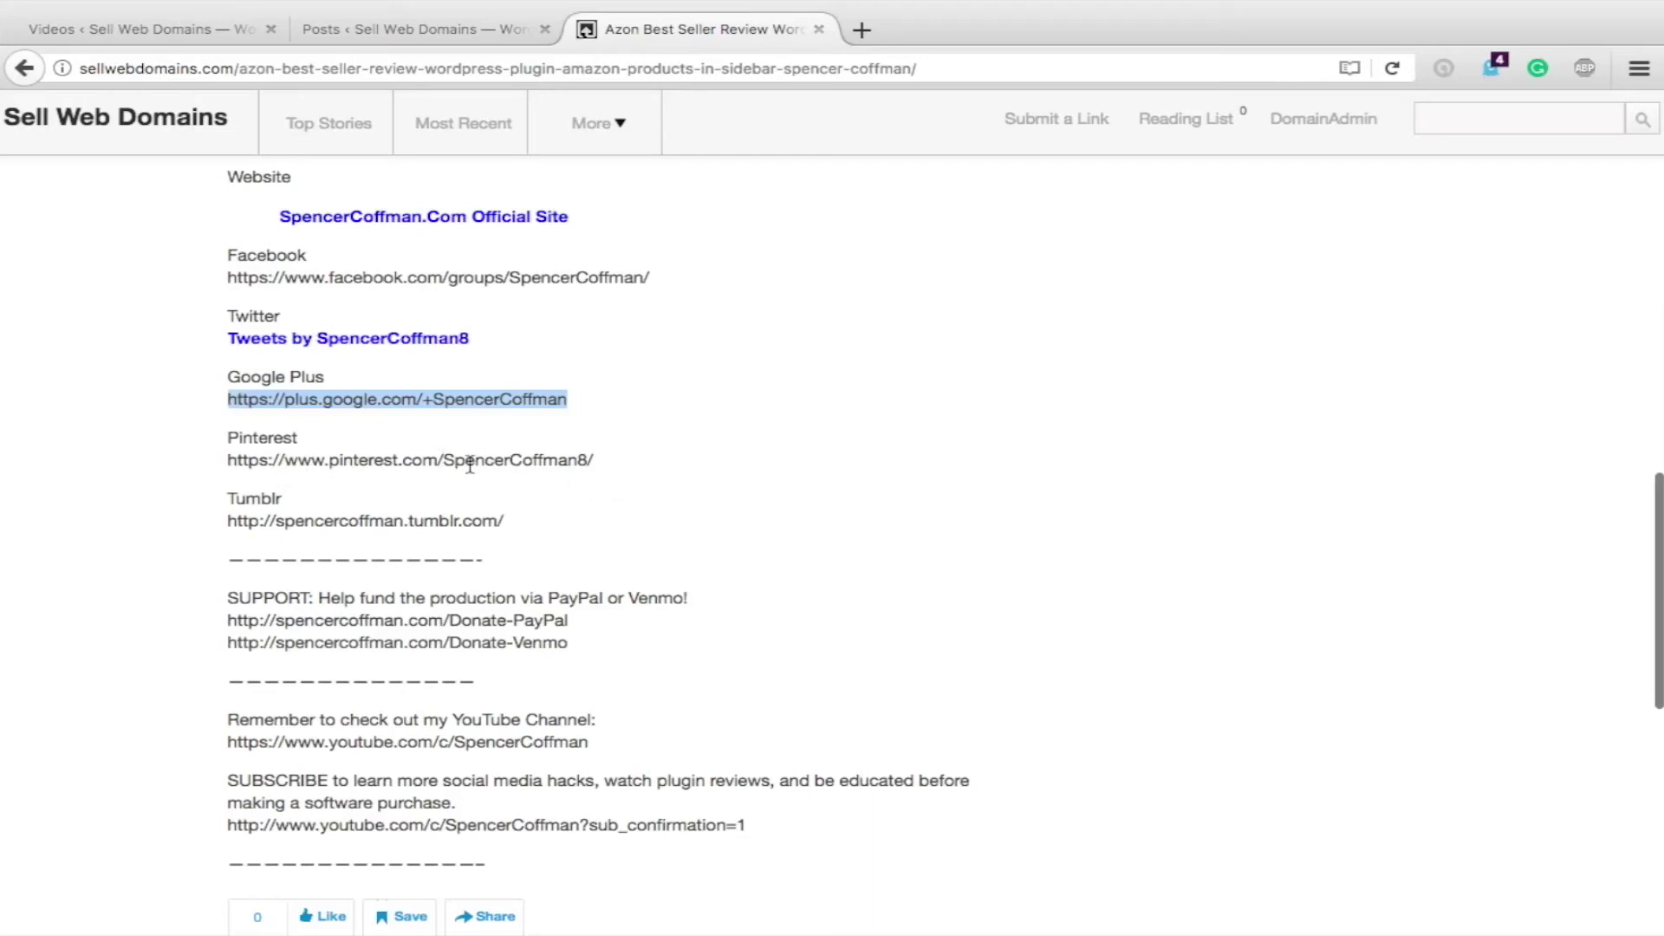
{"action": "double_click", "coordinate": [480, 520]}
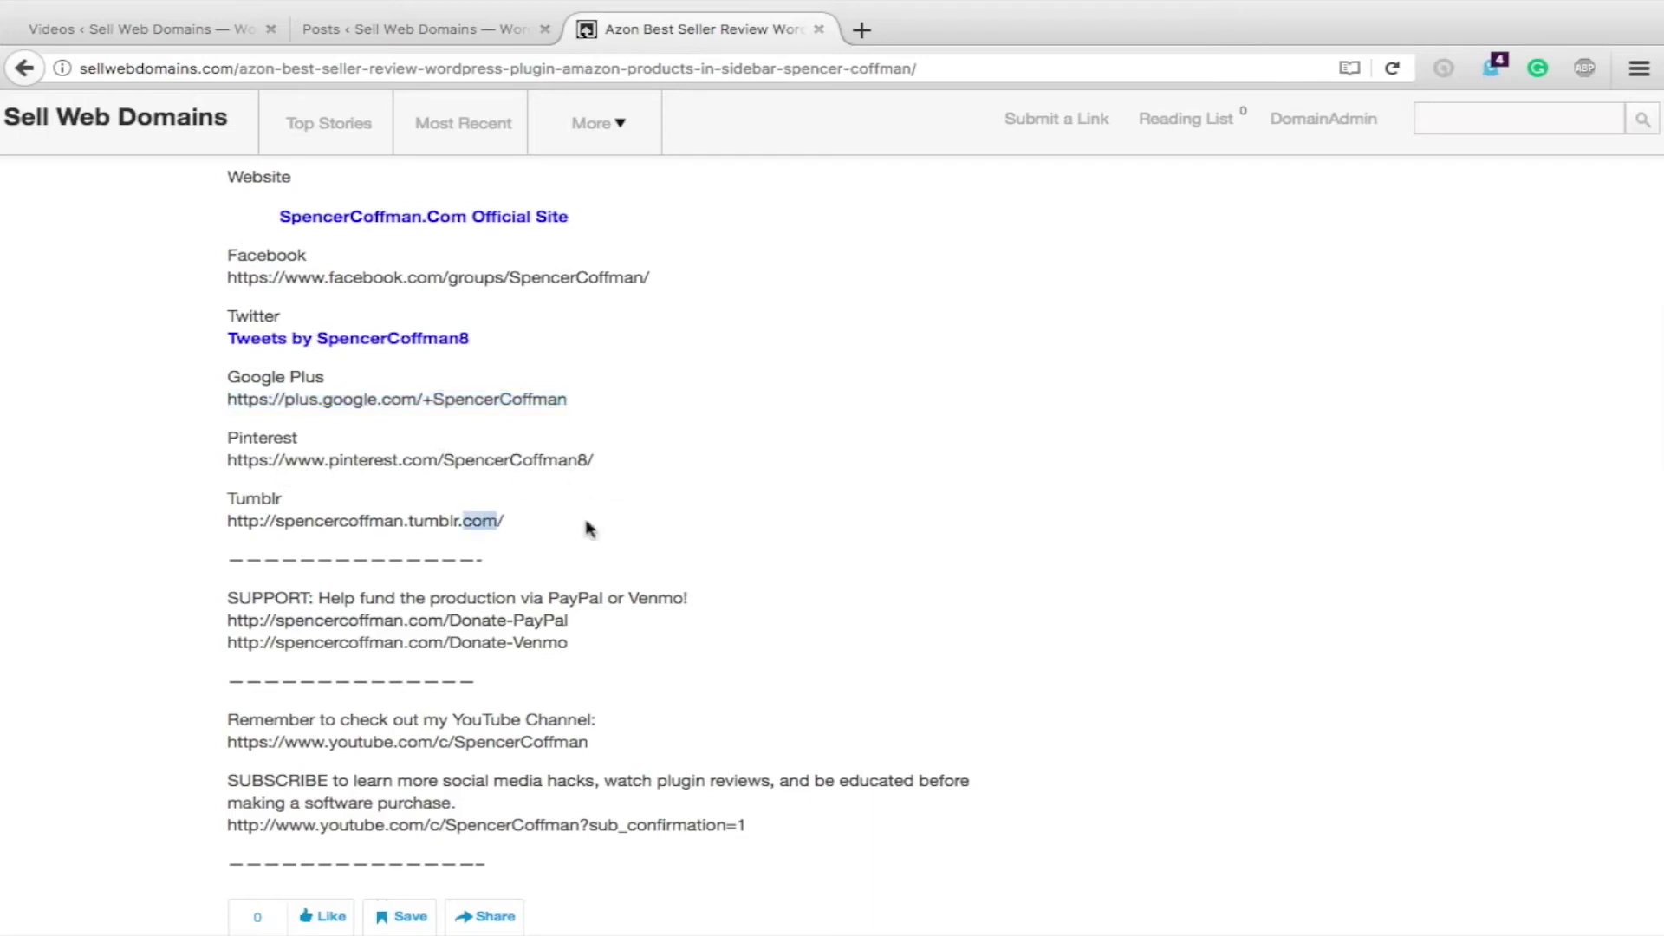
{"action": "scroll", "coordinate": [587, 527], "scroll_direction": "down", "scroll_amount": 4}
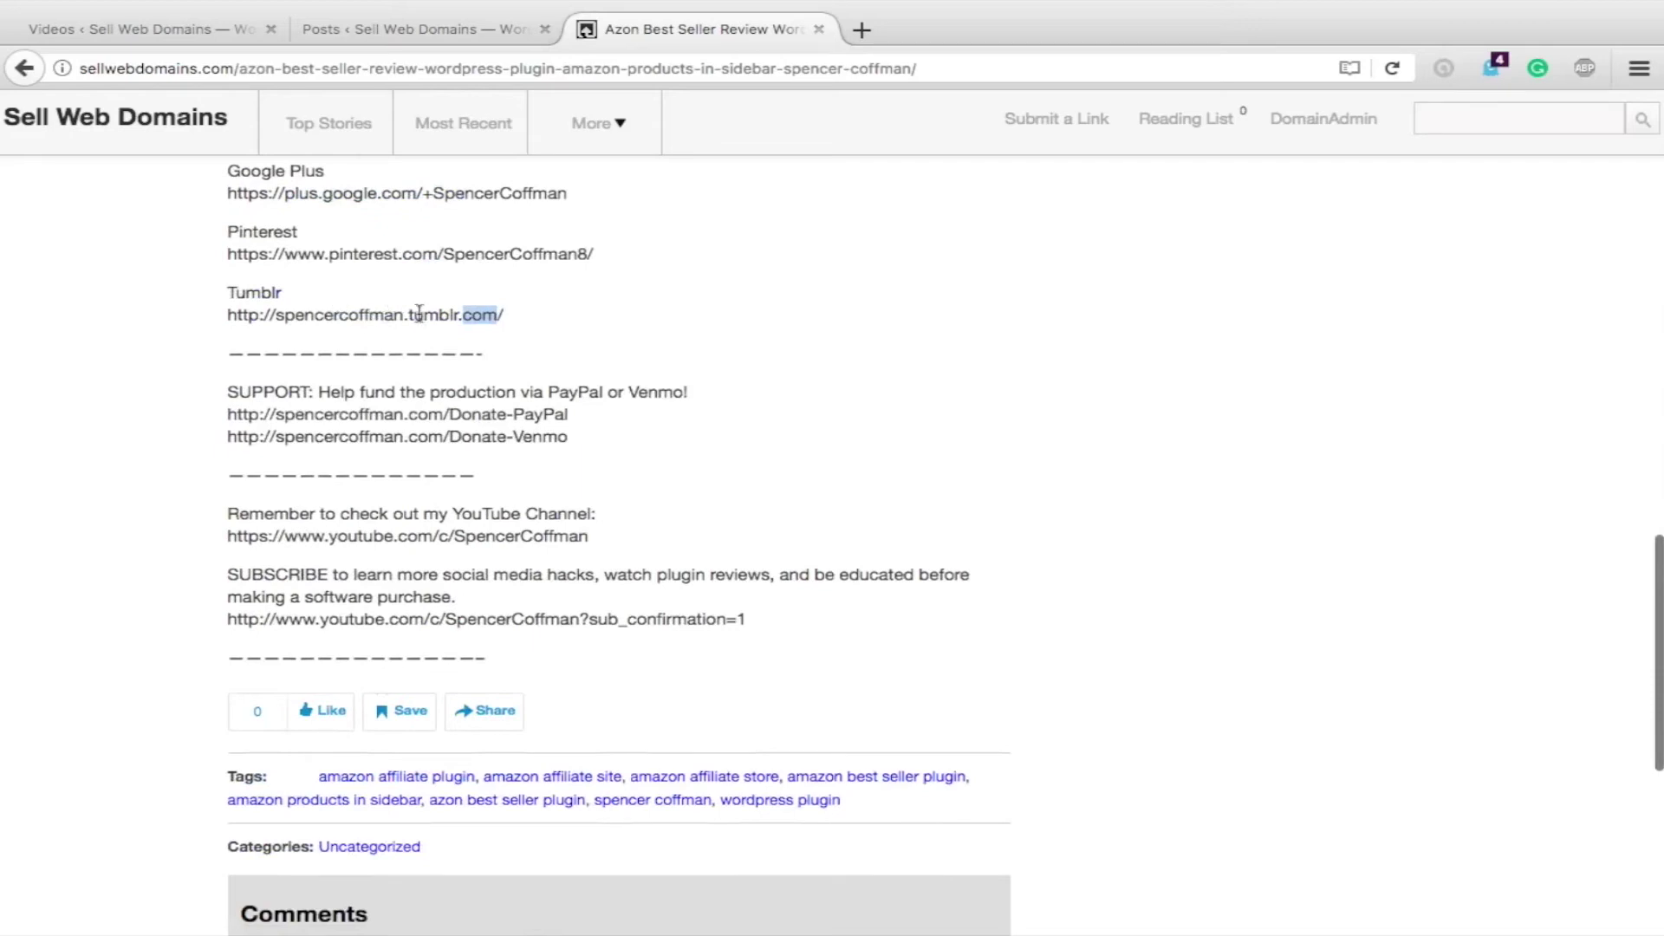
{"action": "left_click", "coordinate": [419, 314]}
{"action": "scroll", "coordinate": [596, 334], "scroll_direction": "down", "scroll_amount": 3}
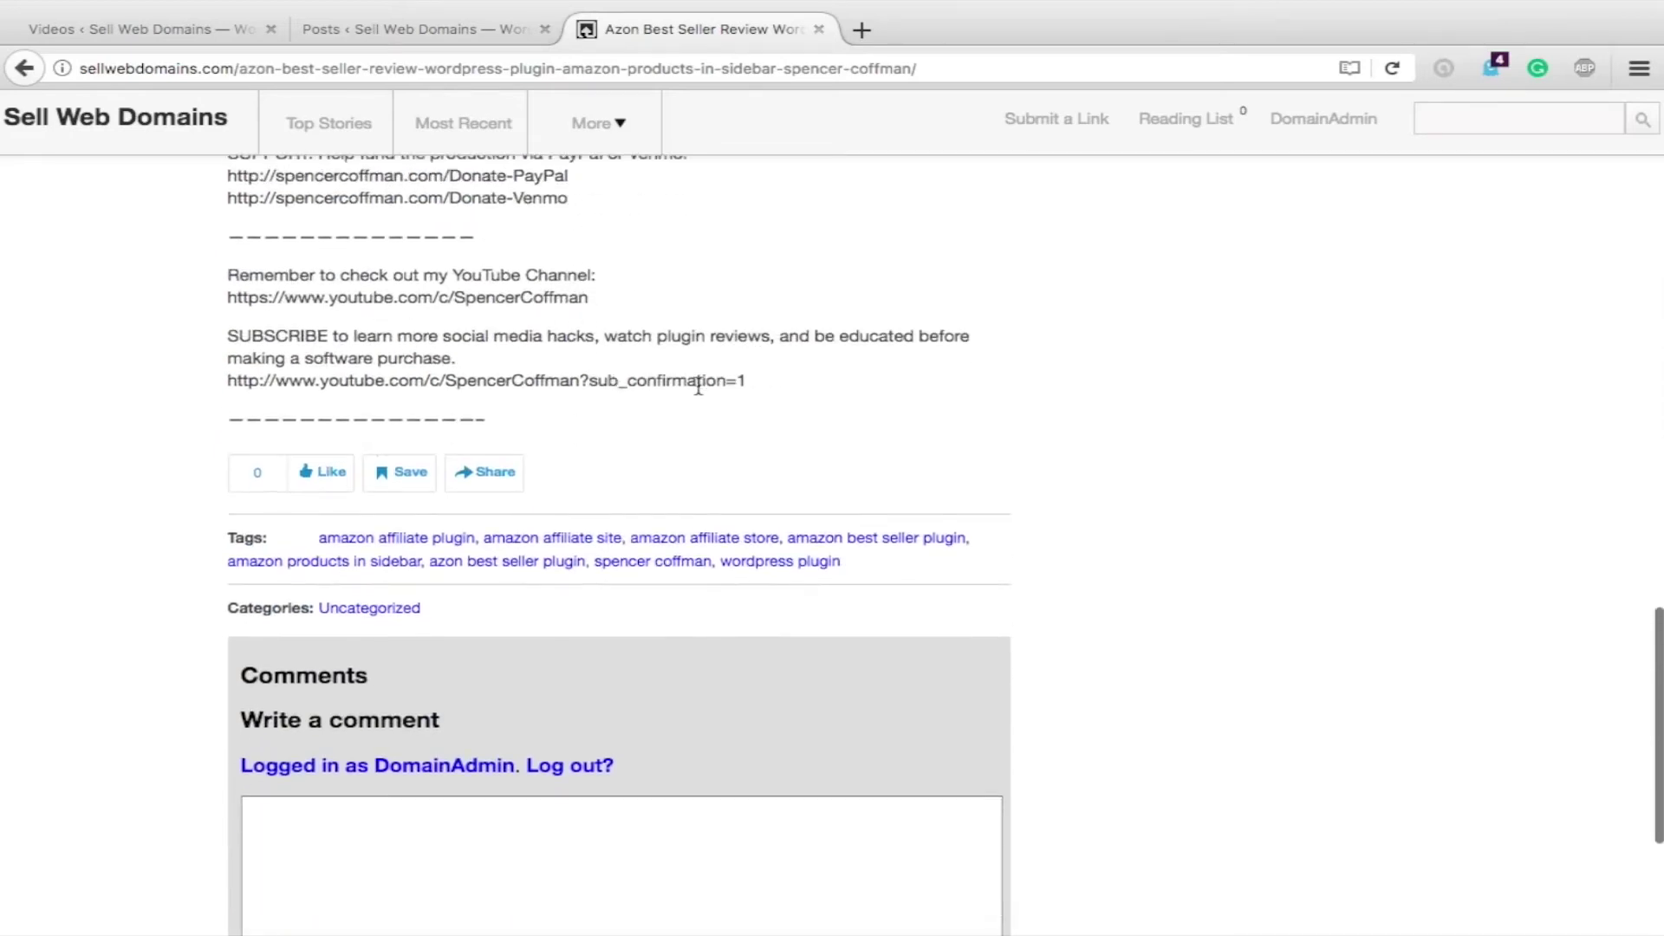
{"action": "scroll", "coordinate": [484, 242], "scroll_direction": "down", "scroll_amount": 2}
{"action": "scroll", "coordinate": [489, 240], "scroll_direction": "down", "scroll_amount": 1}
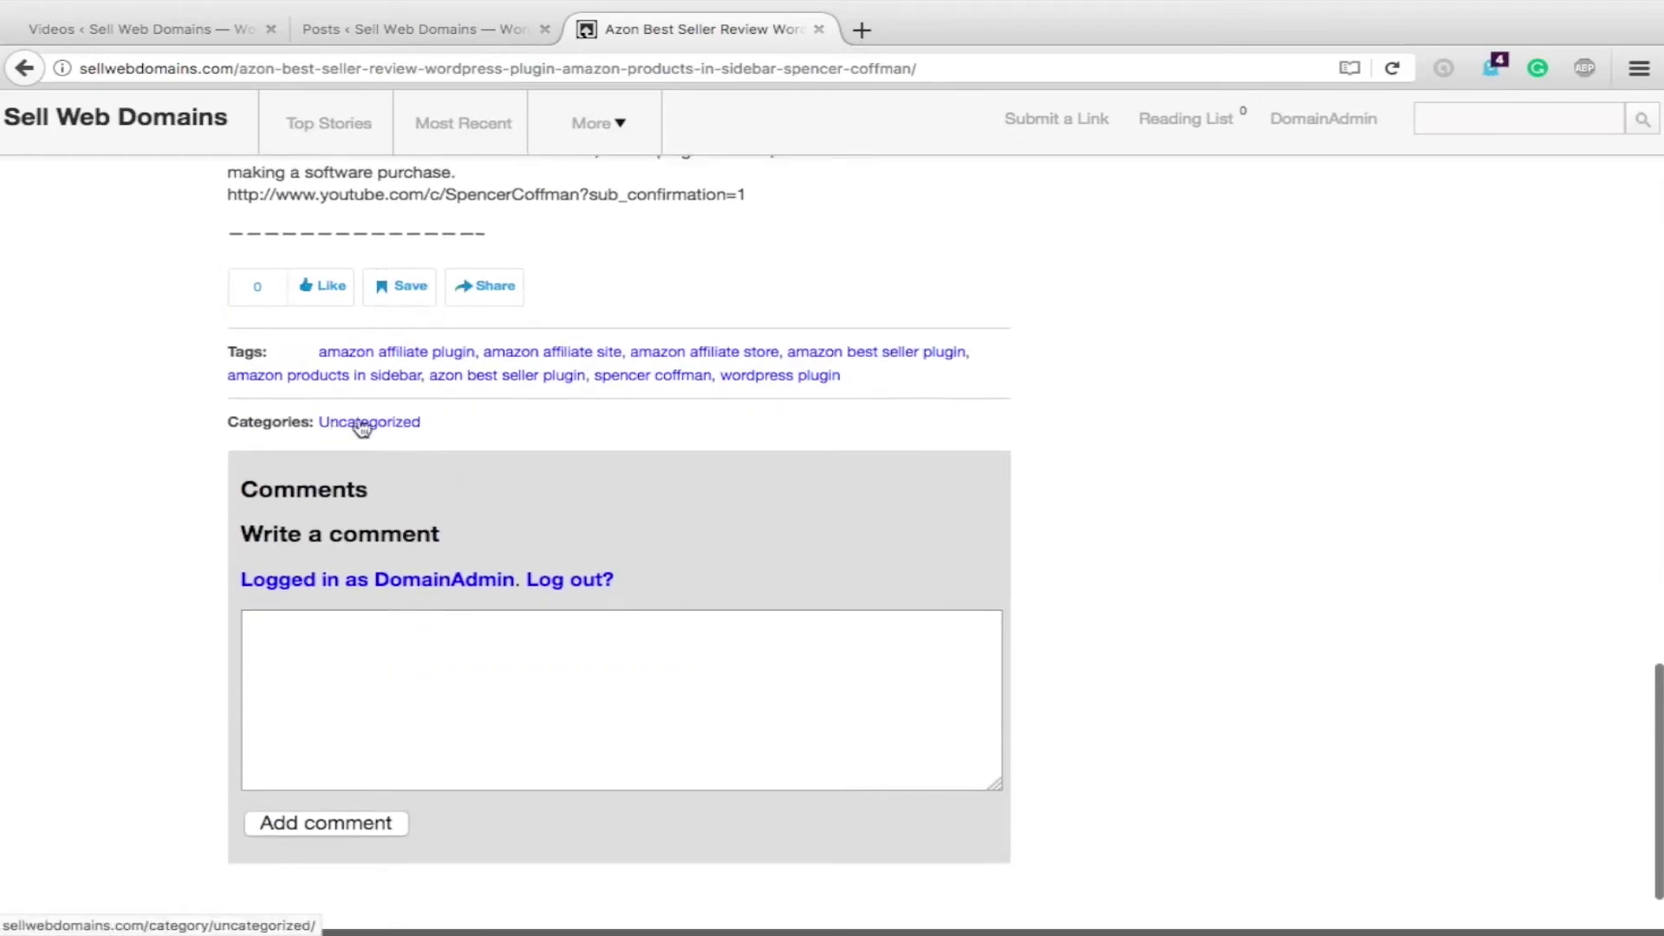
{"action": "scroll", "coordinate": [490, 438], "scroll_direction": "down", "scroll_amount": 1}
{"action": "scroll", "coordinate": [491, 431], "scroll_direction": "down", "scroll_amount": 1}
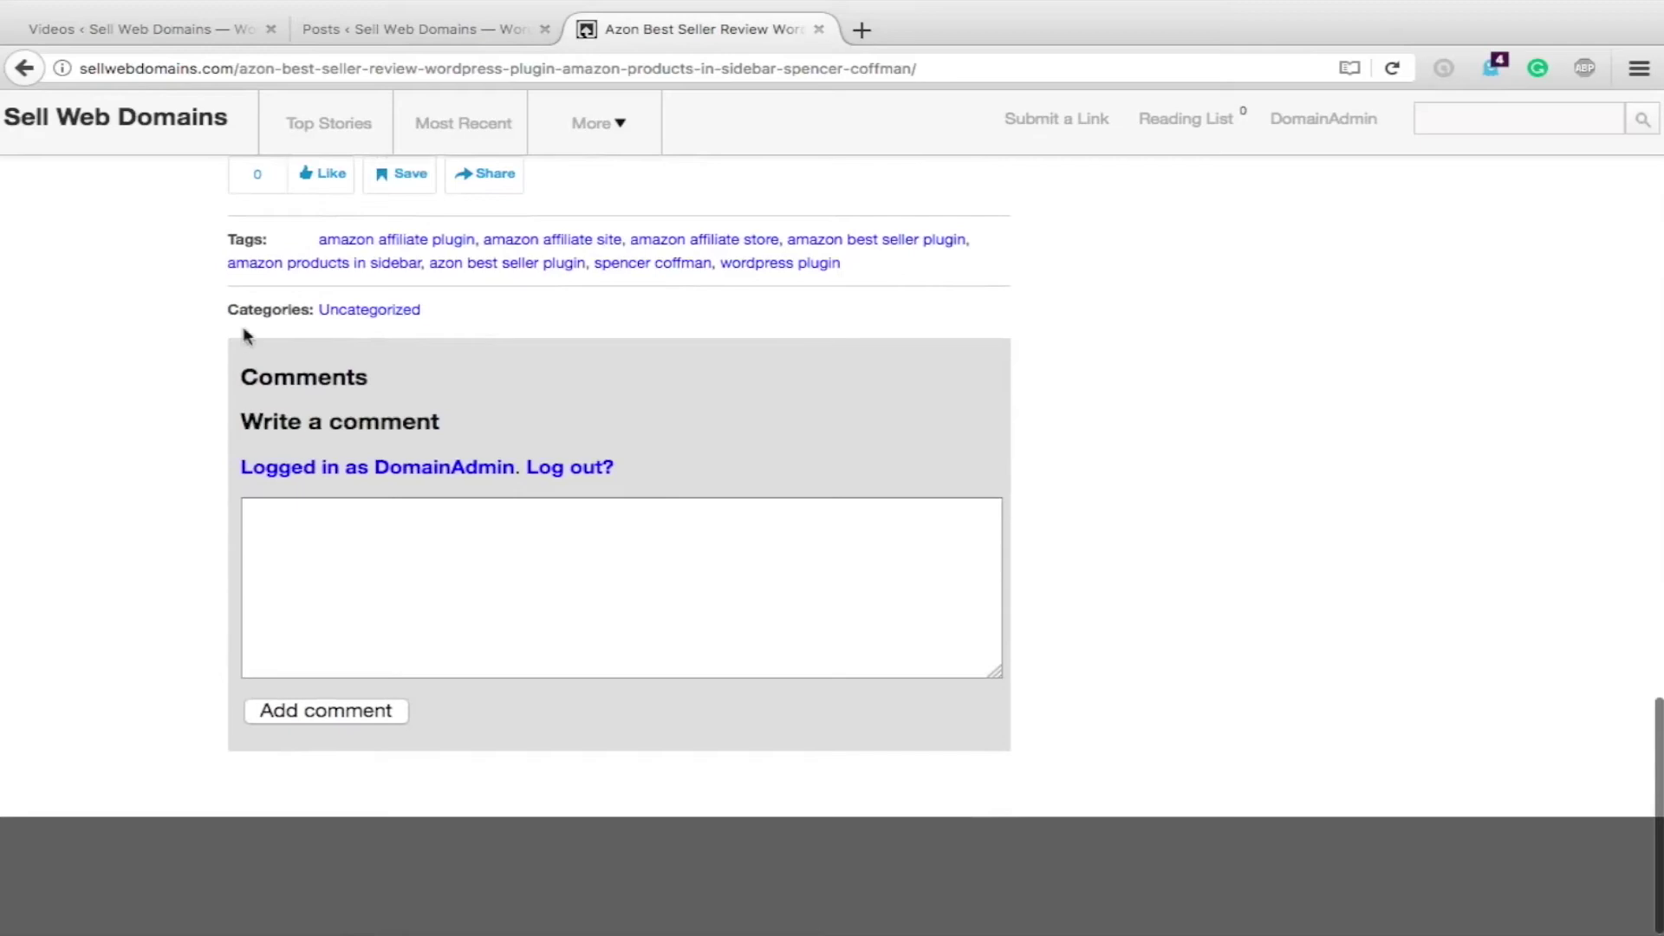
{"action": "scroll", "coordinate": [580, 512], "scroll_direction": "up", "scroll_amount": 20}
{"action": "scroll", "coordinate": [580, 512], "scroll_direction": "down", "scroll_amount": 5}
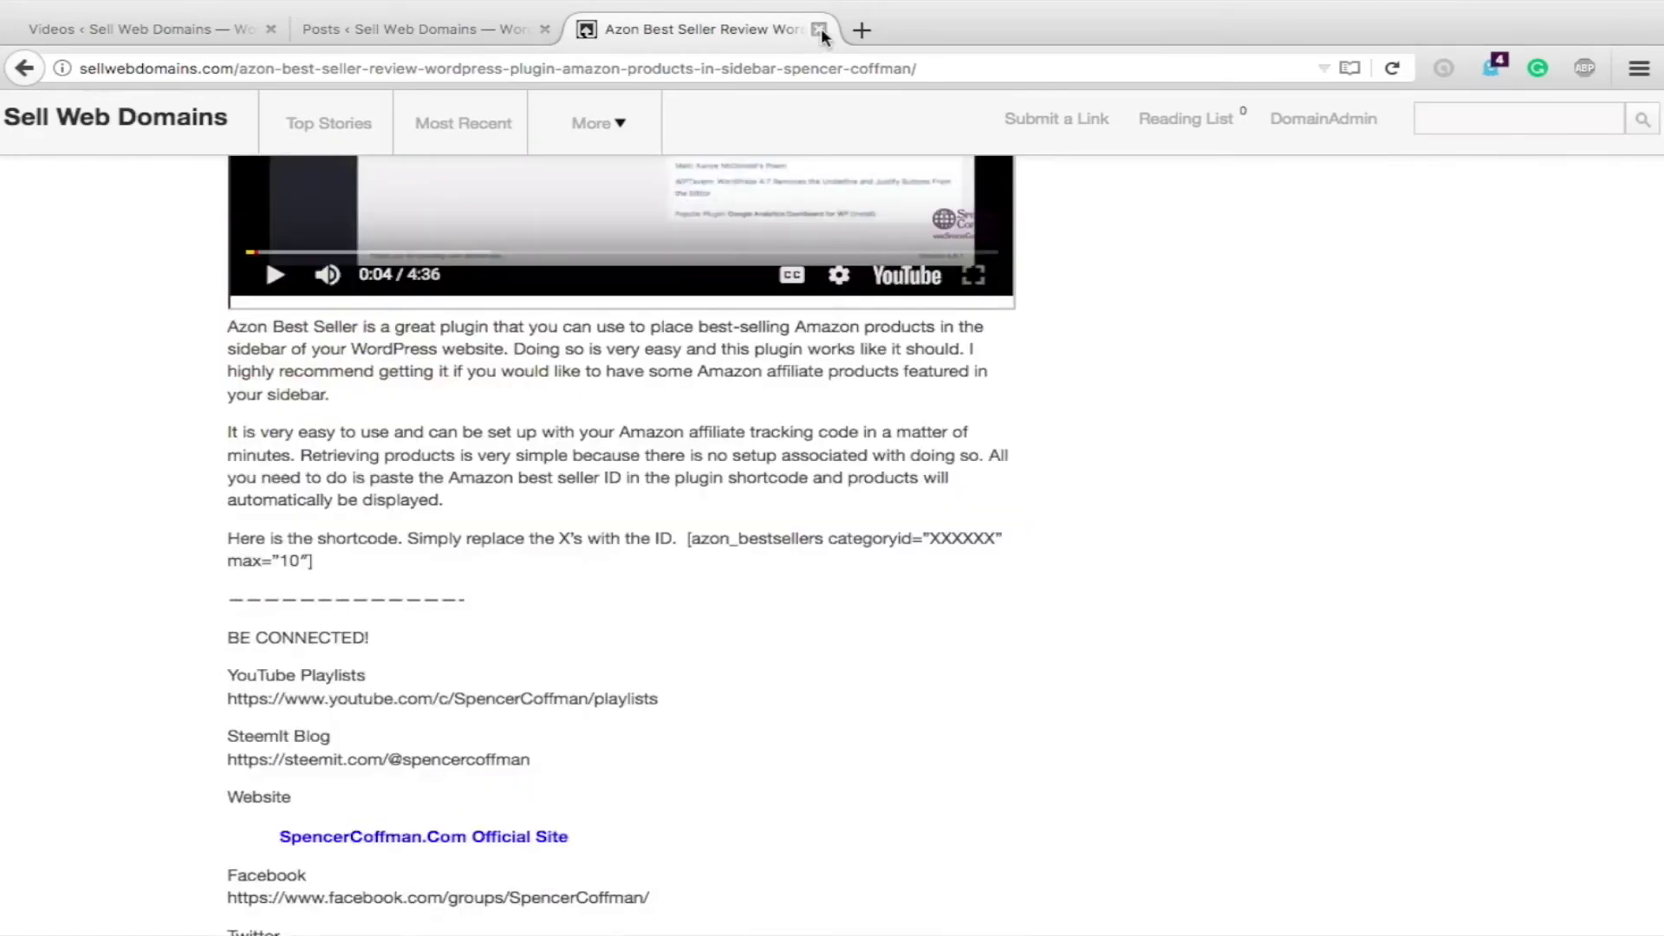
- Close the Azon post tab and open the I Want This Review post in a new tab
{"action": "left_click", "coordinate": [818, 31]}
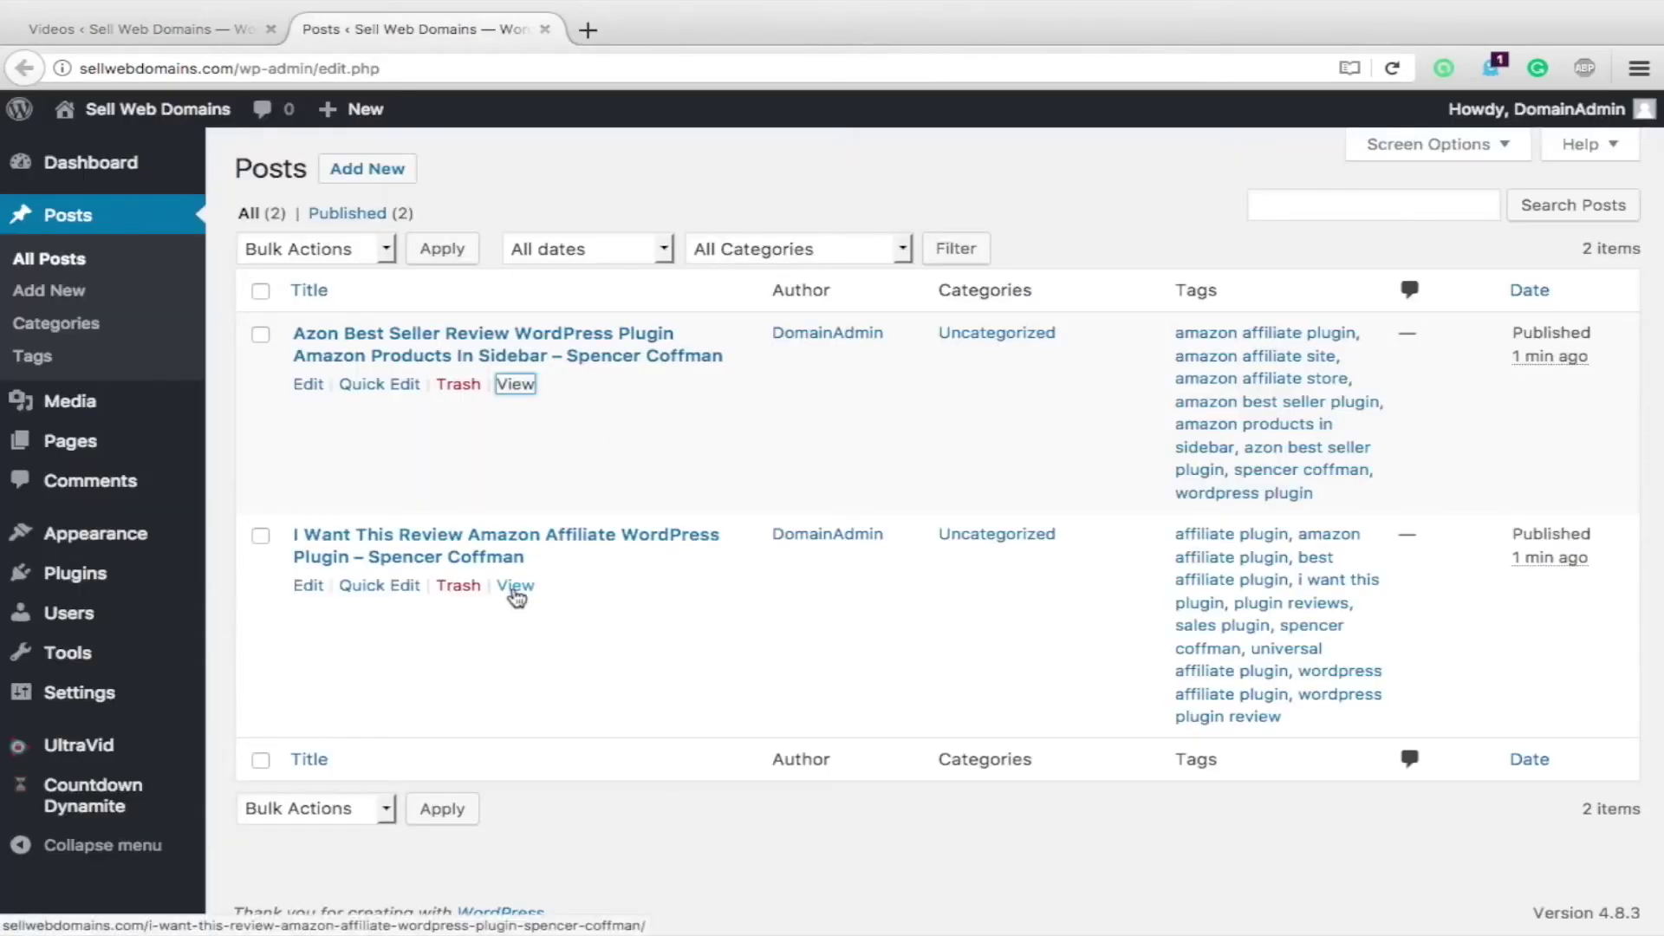
{"action": "right_click", "coordinate": [515, 587]}
{"action": "left_click", "coordinate": [609, 589]}
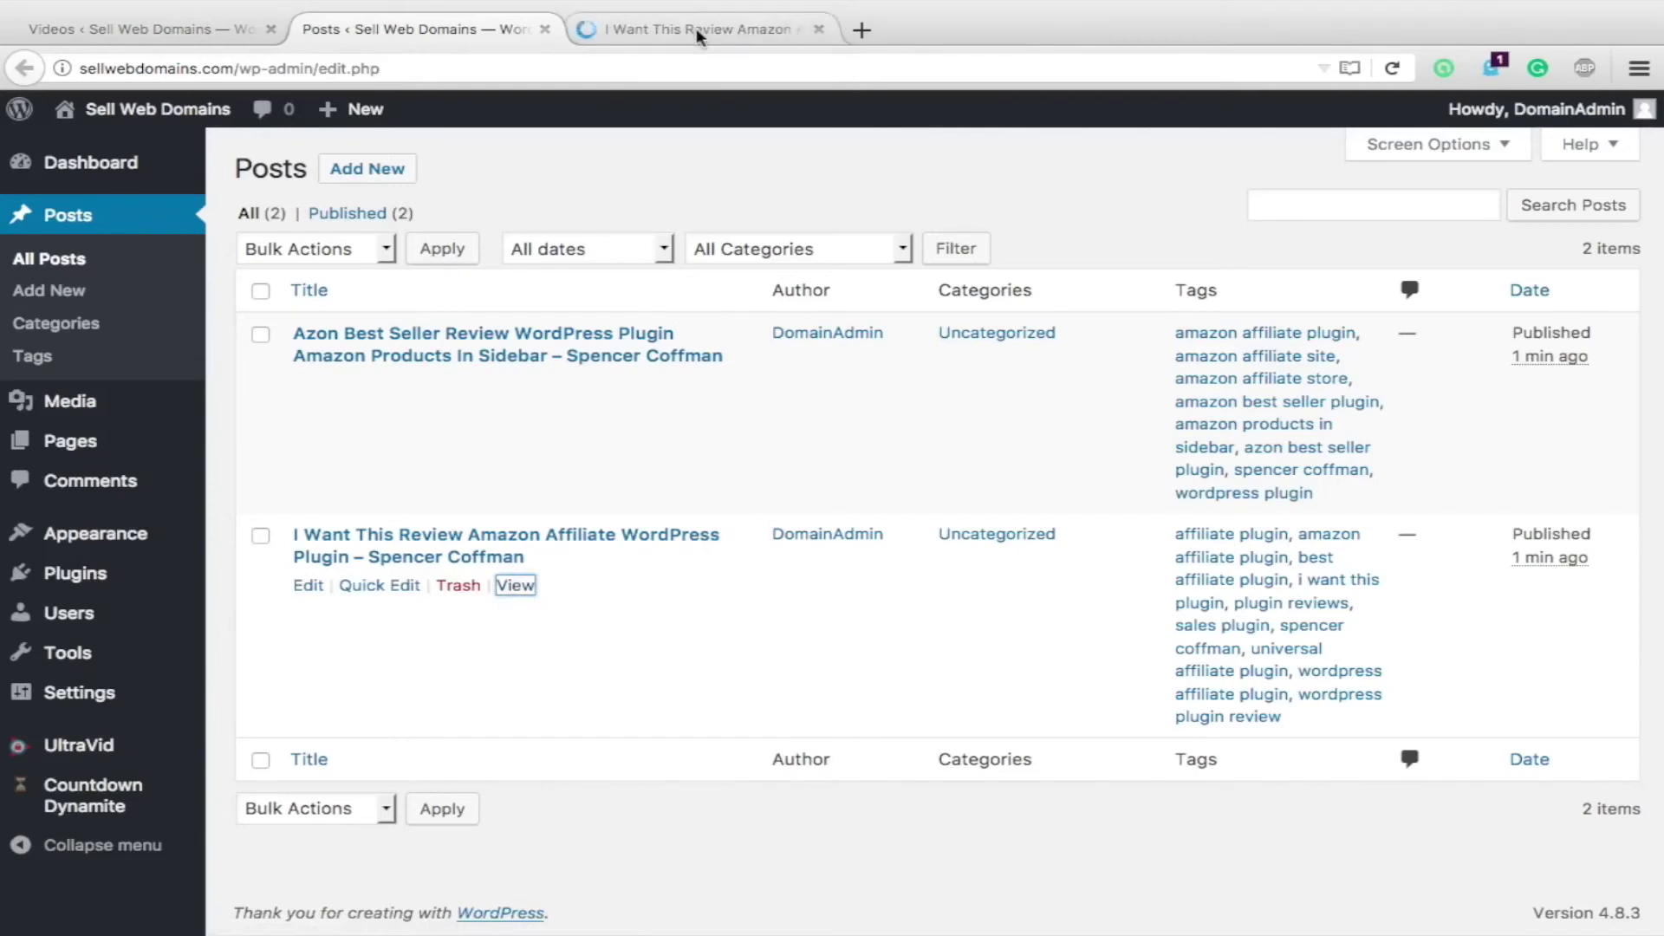
{"action": "left_click", "coordinate": [695, 27]}
- Unlock the I Want This review video by sharing it, then start playback
{"action": "scroll", "coordinate": [866, 451], "scroll_direction": "down", "scroll_amount": 3}
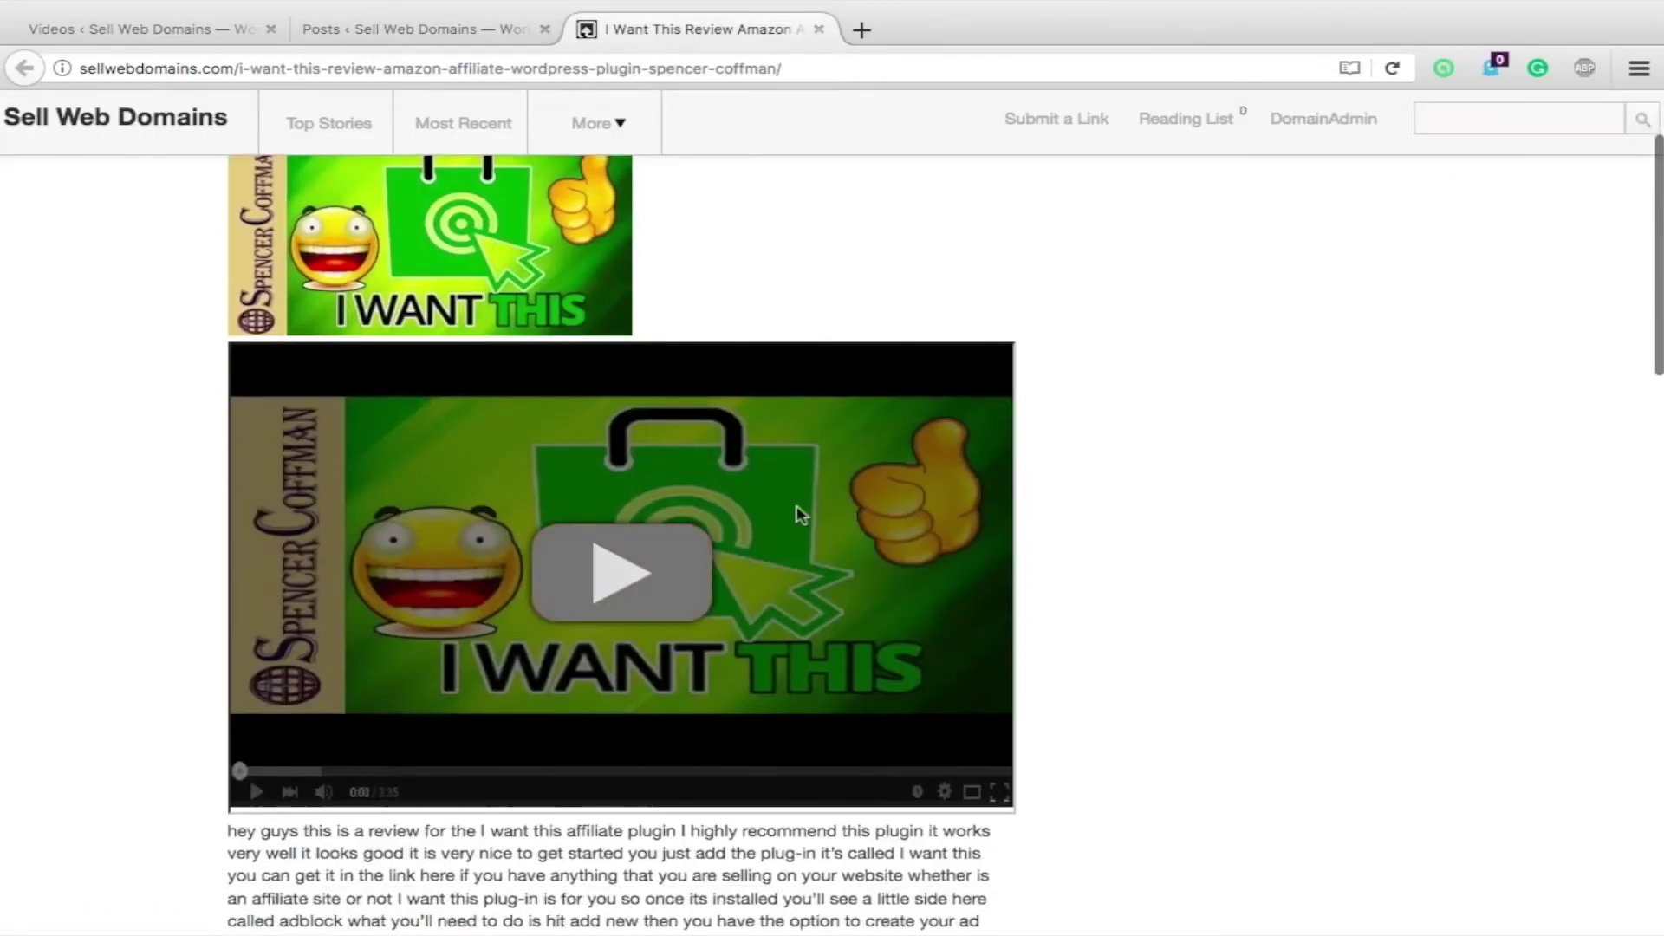
{"action": "scroll", "coordinate": [800, 515], "scroll_direction": "down", "scroll_amount": 3}
{"action": "left_click", "coordinate": [606, 327]}
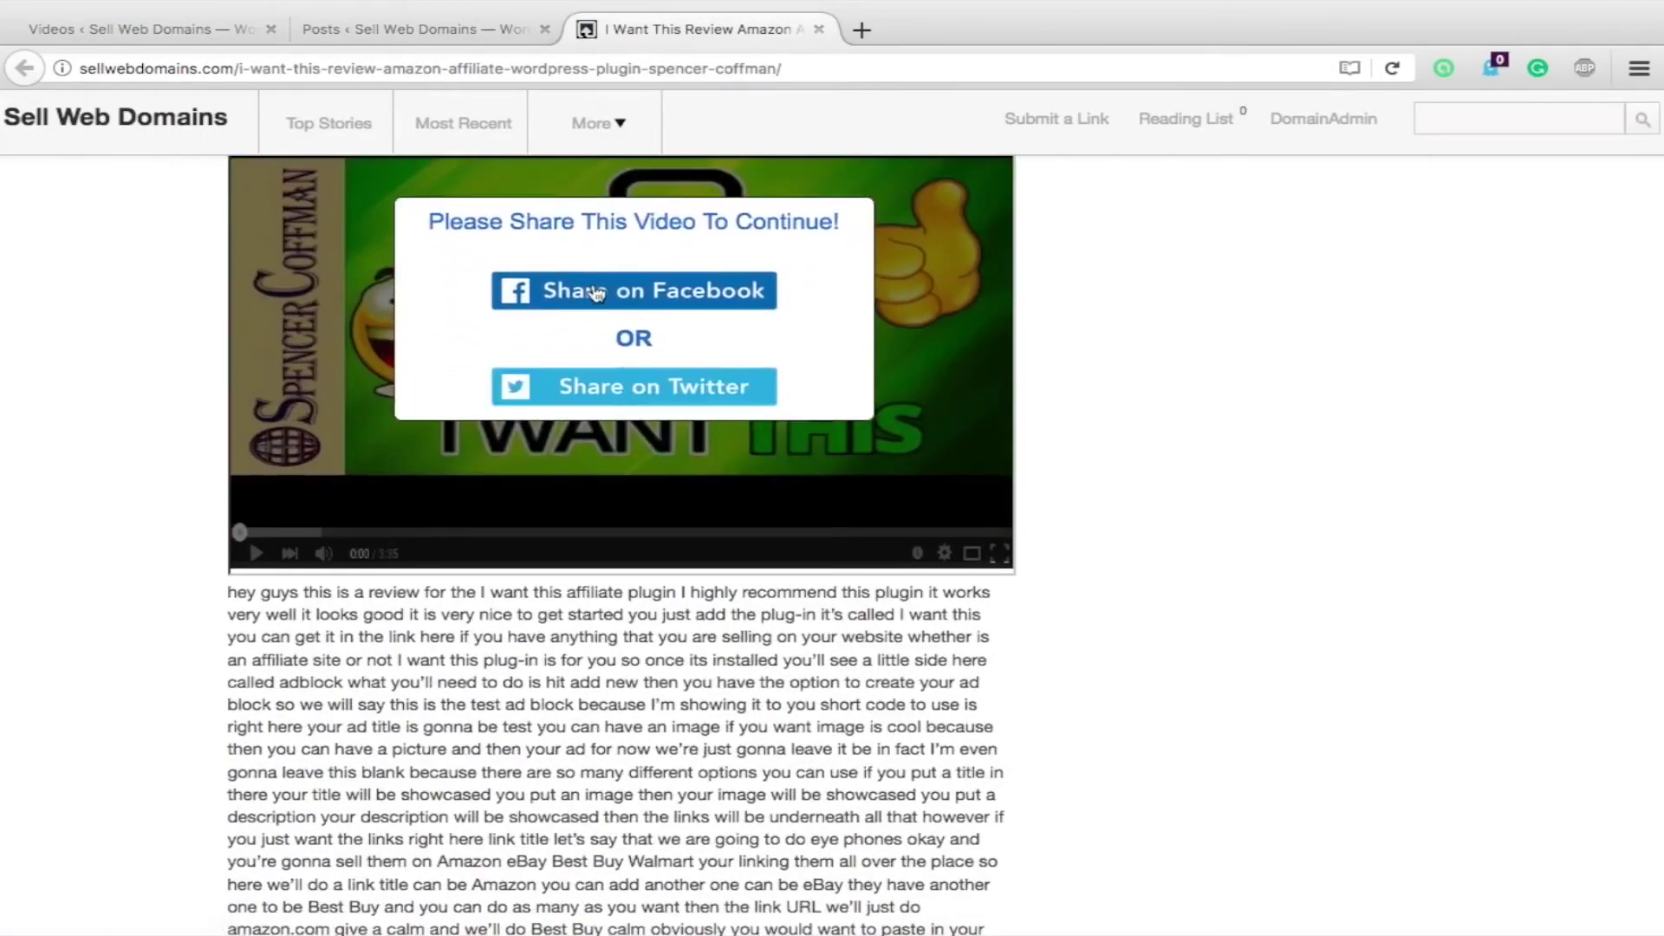
{"action": "double_click", "coordinate": [1096, 39]}
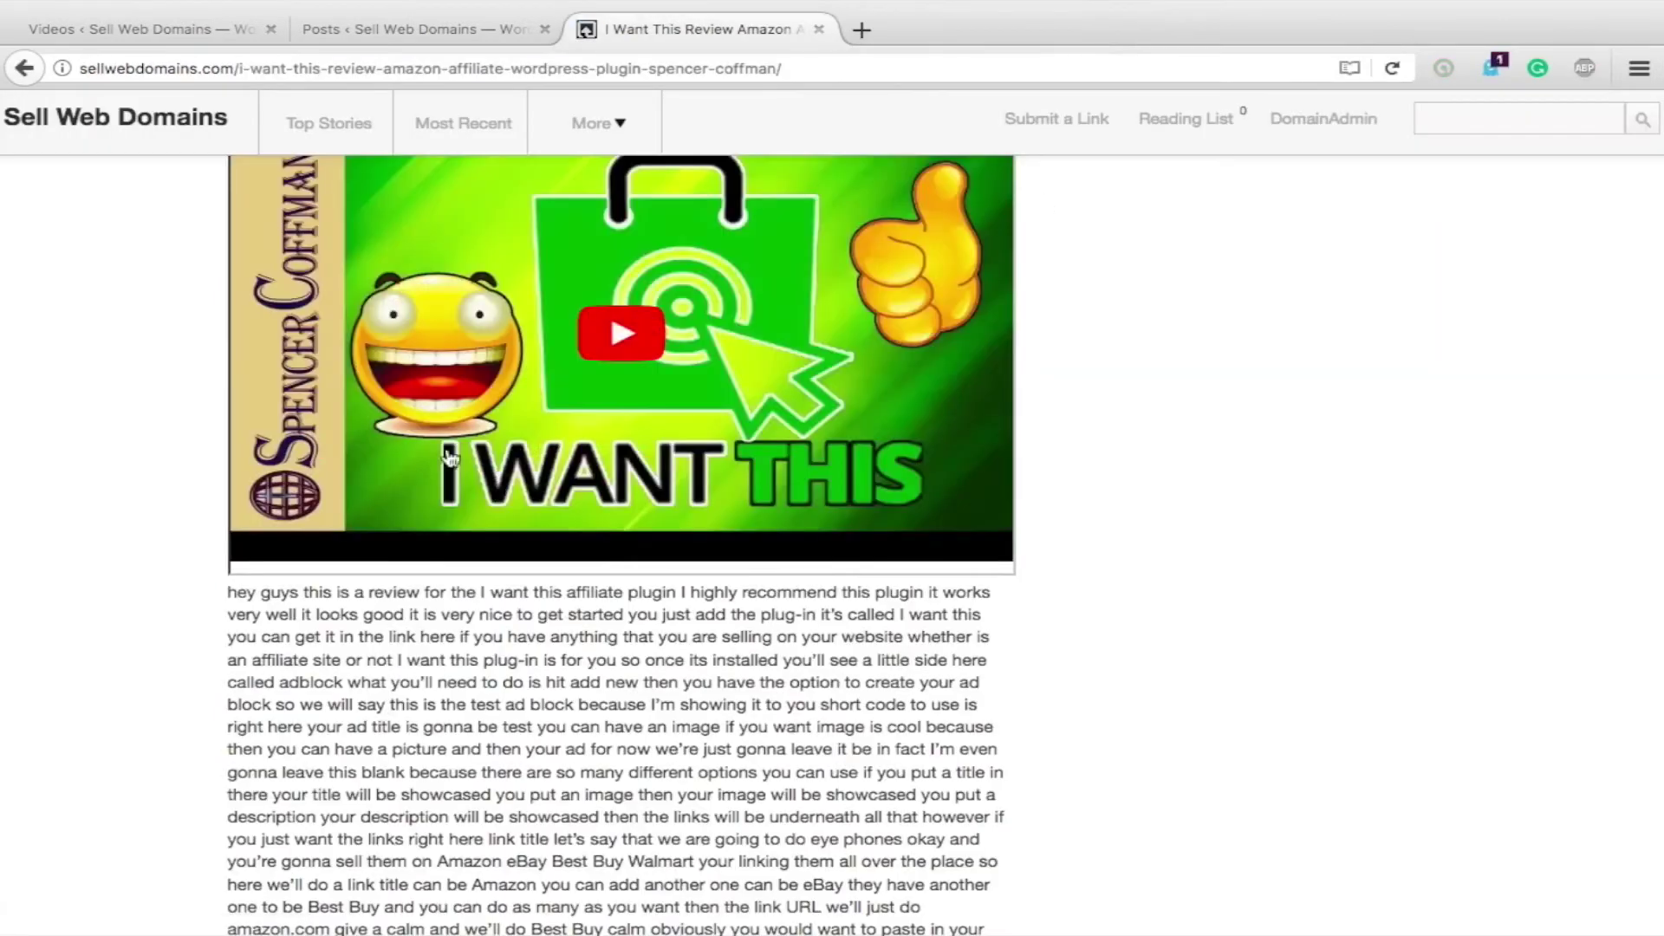
{"action": "left_click", "coordinate": [448, 458]}
- Scroll through the post's embedded video and full transcript body text
{"action": "scroll", "coordinate": [611, 393], "scroll_direction": "down", "scroll_amount": 5}
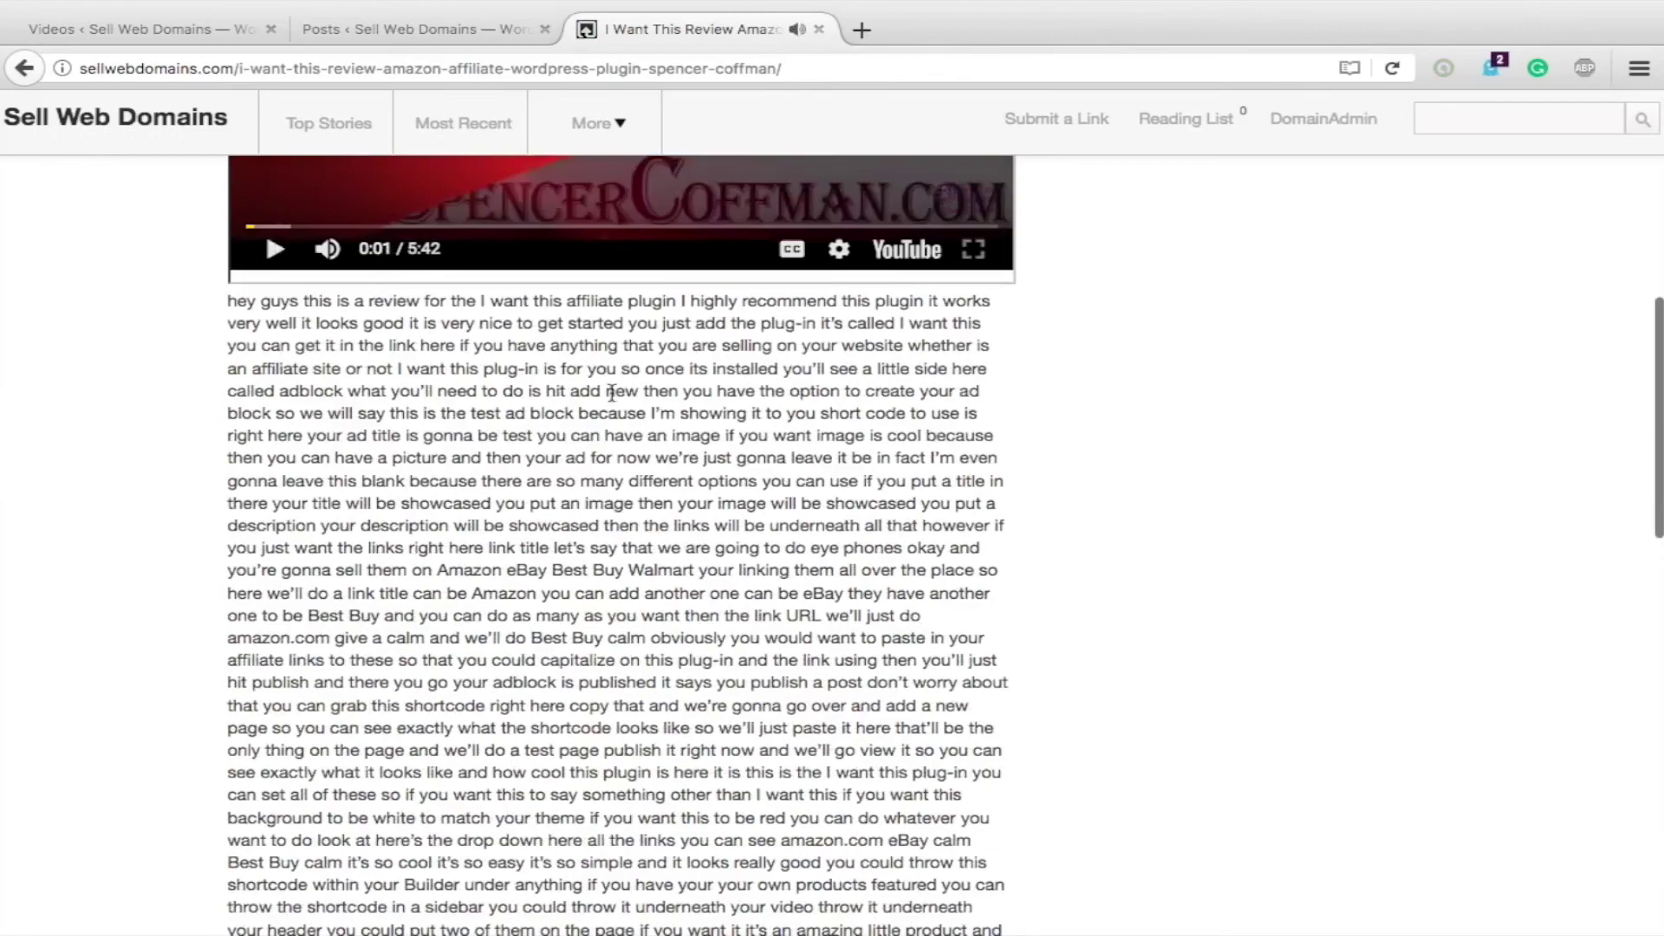
{"action": "scroll", "coordinate": [611, 393], "scroll_direction": "down", "scroll_amount": 9}
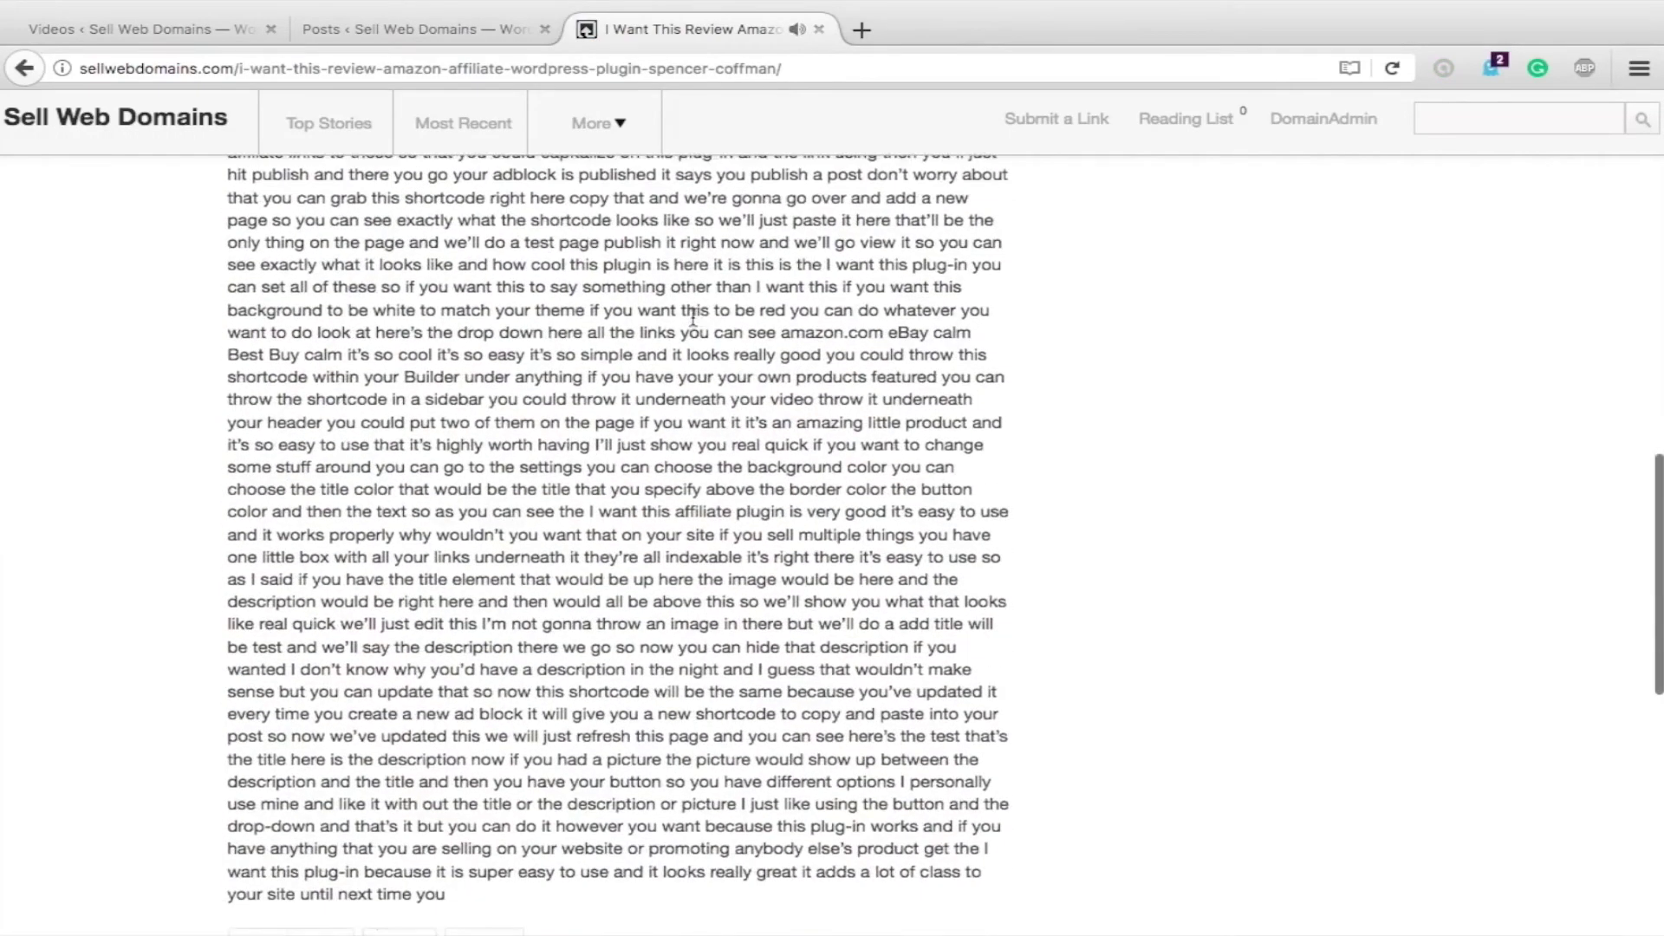
{"action": "scroll", "coordinate": [692, 315], "scroll_direction": "down", "scroll_amount": 4}
{"action": "scroll", "coordinate": [691, 315], "scroll_direction": "up", "scroll_amount": 7}
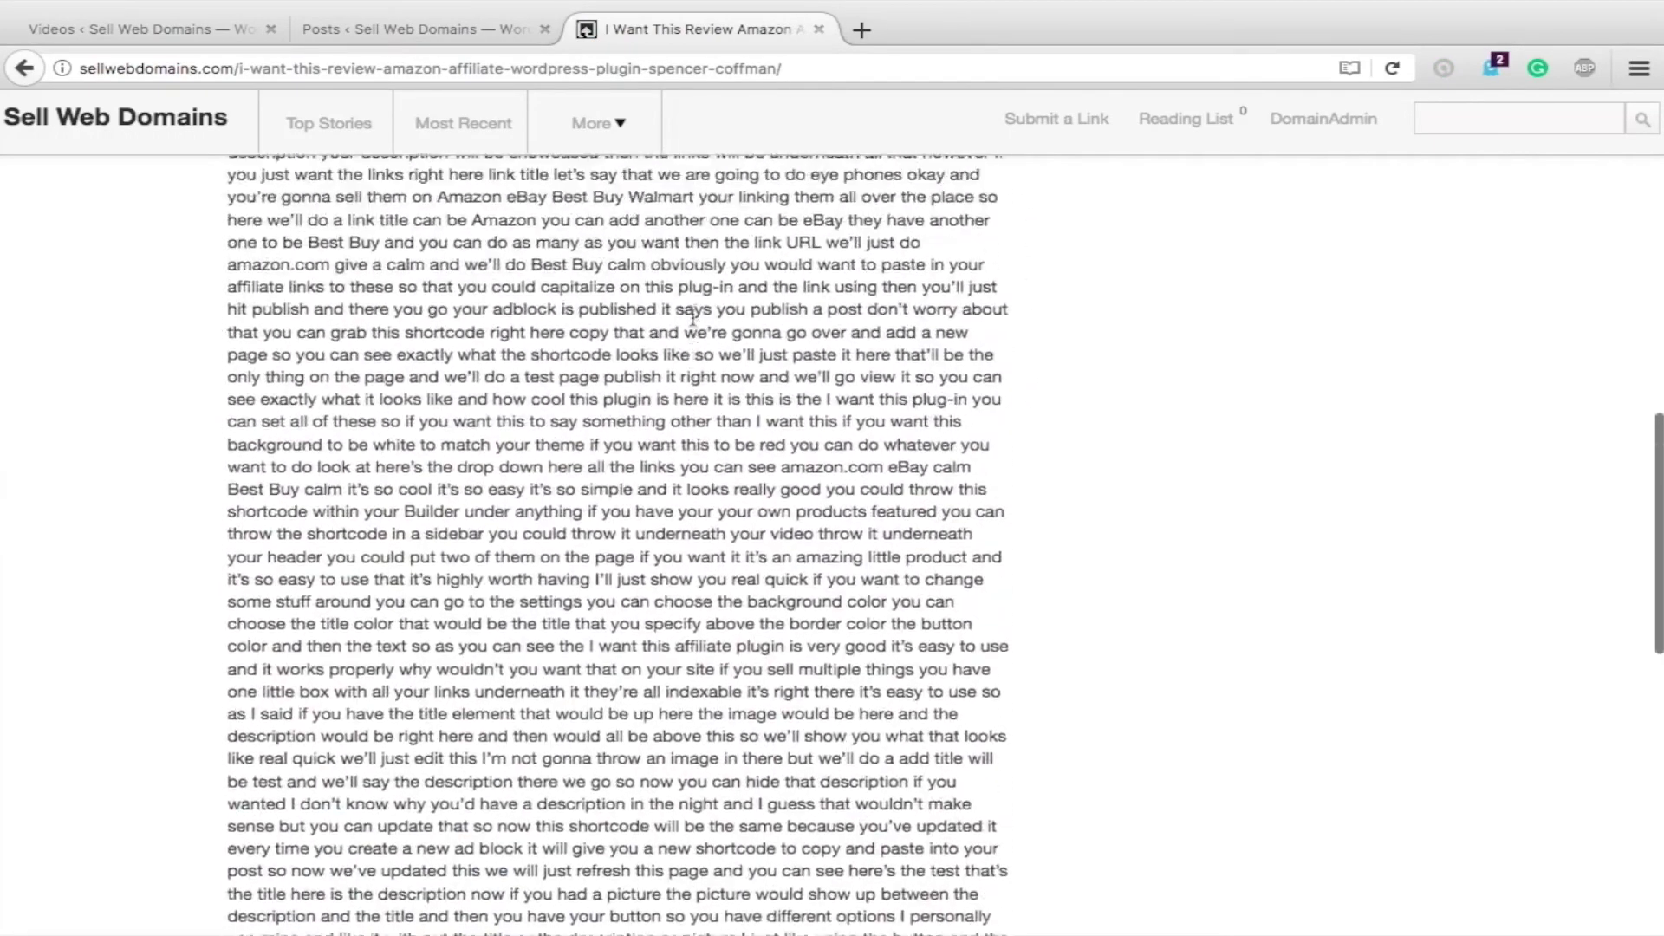
{"action": "scroll", "coordinate": [692, 314], "scroll_direction": "up", "scroll_amount": 7}
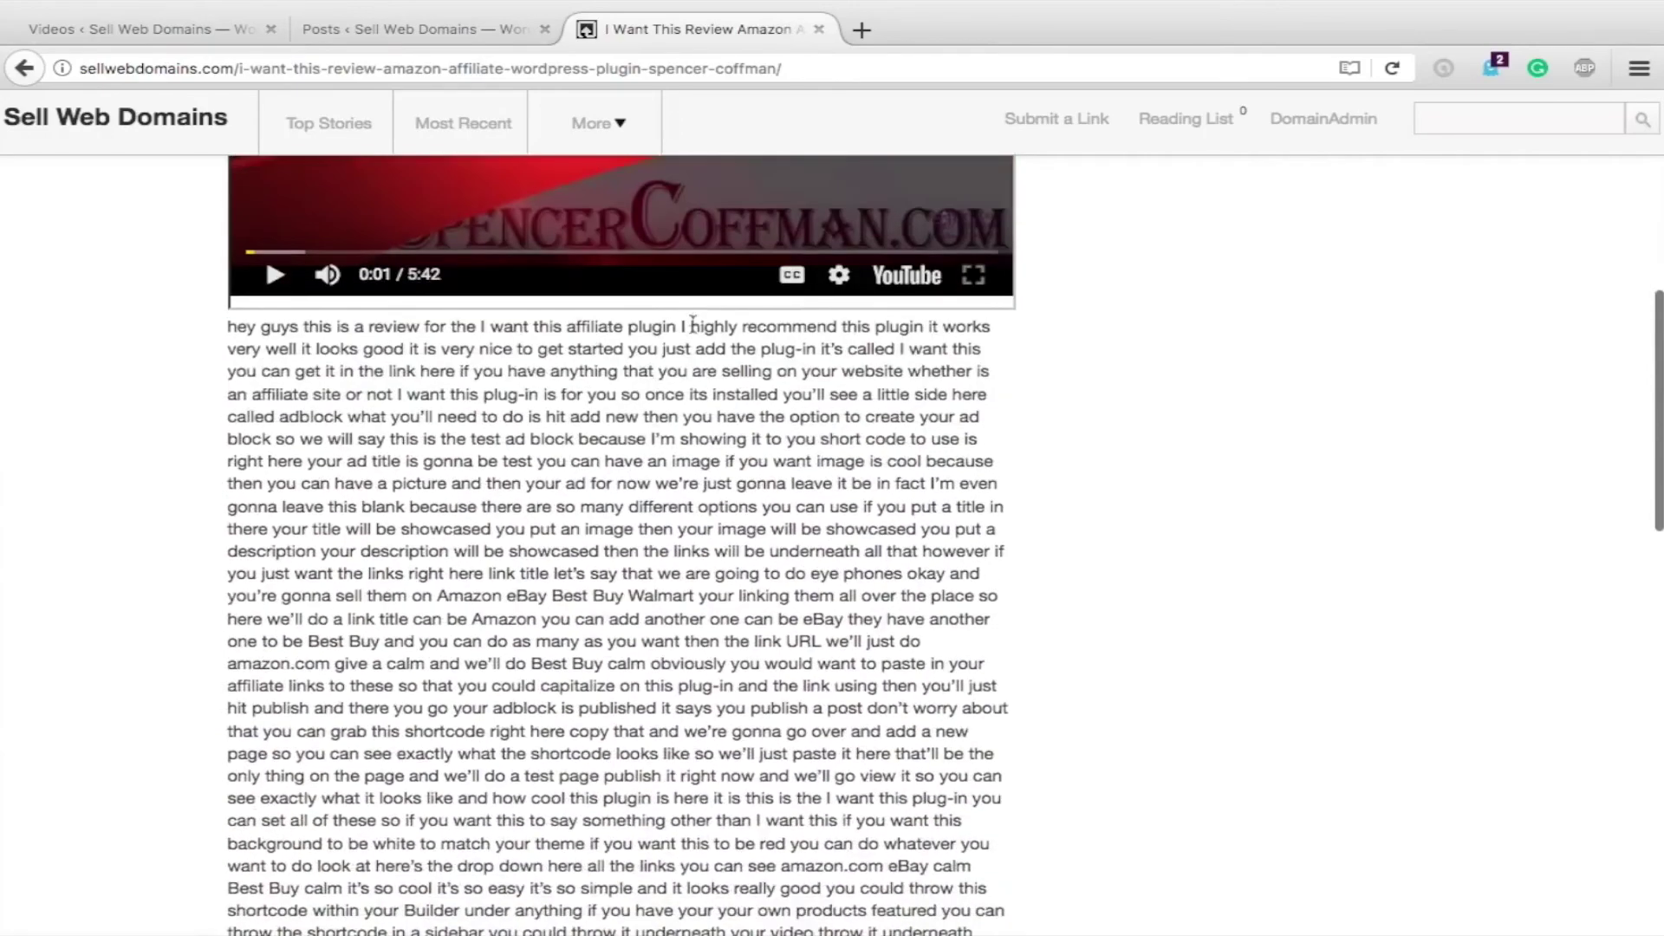
{"action": "scroll", "coordinate": [693, 323], "scroll_direction": "down", "scroll_amount": 5}
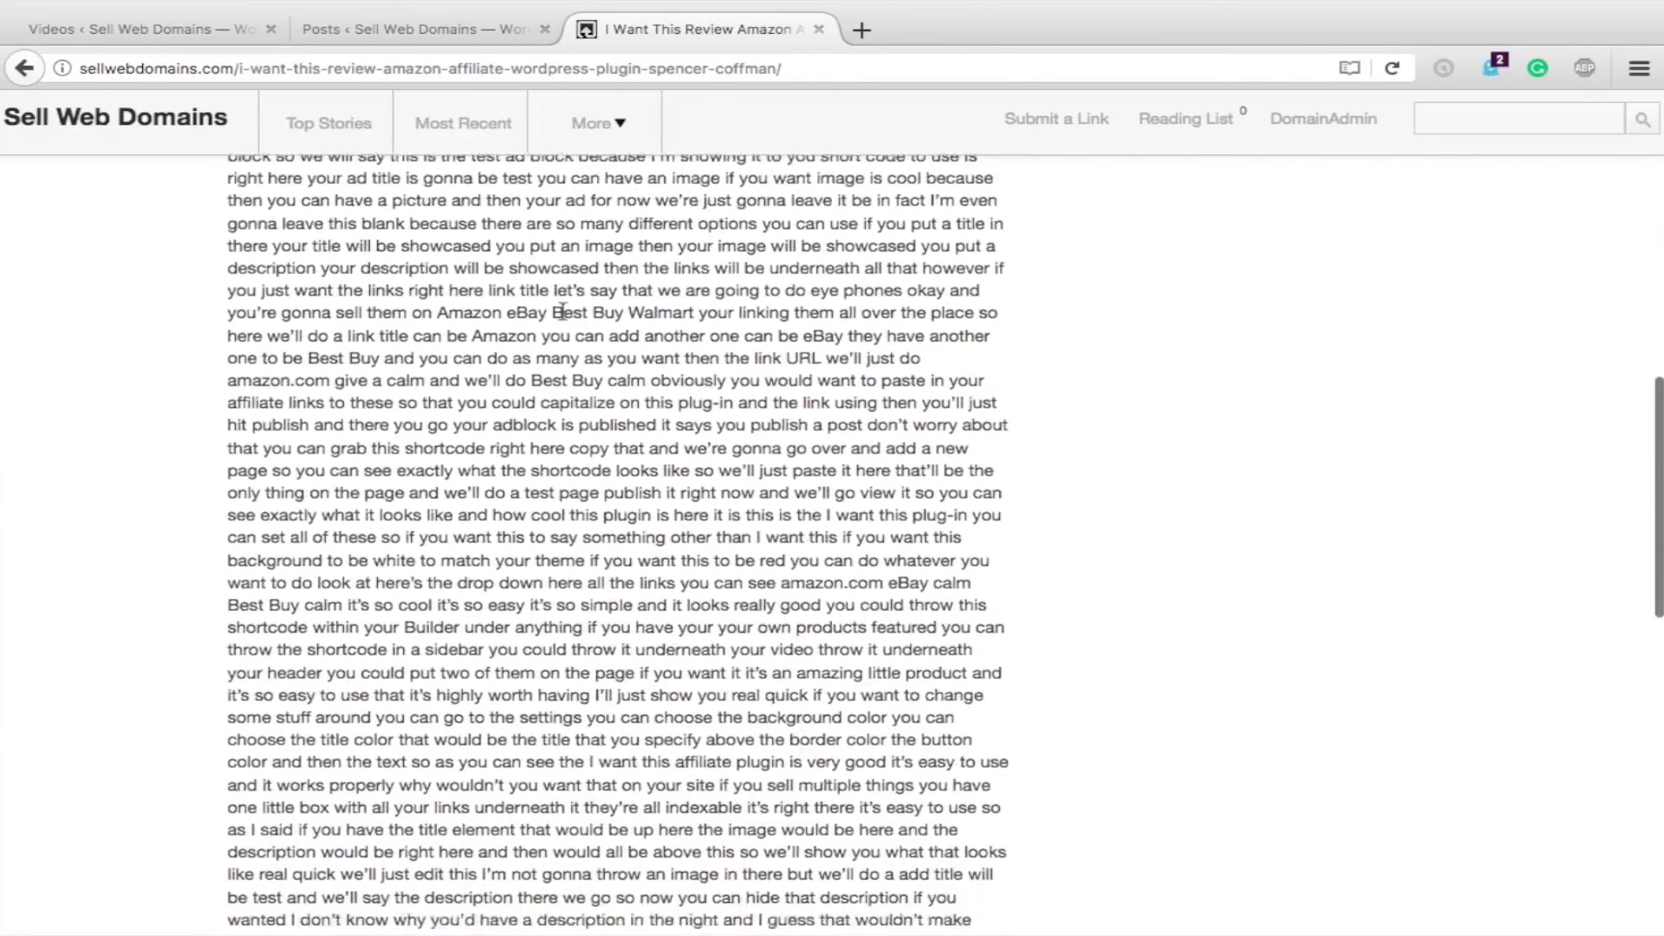
{"action": "scroll", "coordinate": [562, 312], "scroll_direction": "down", "scroll_amount": 10}
{"action": "scroll", "coordinate": [661, 438], "scroll_direction": "up", "scroll_amount": 2}
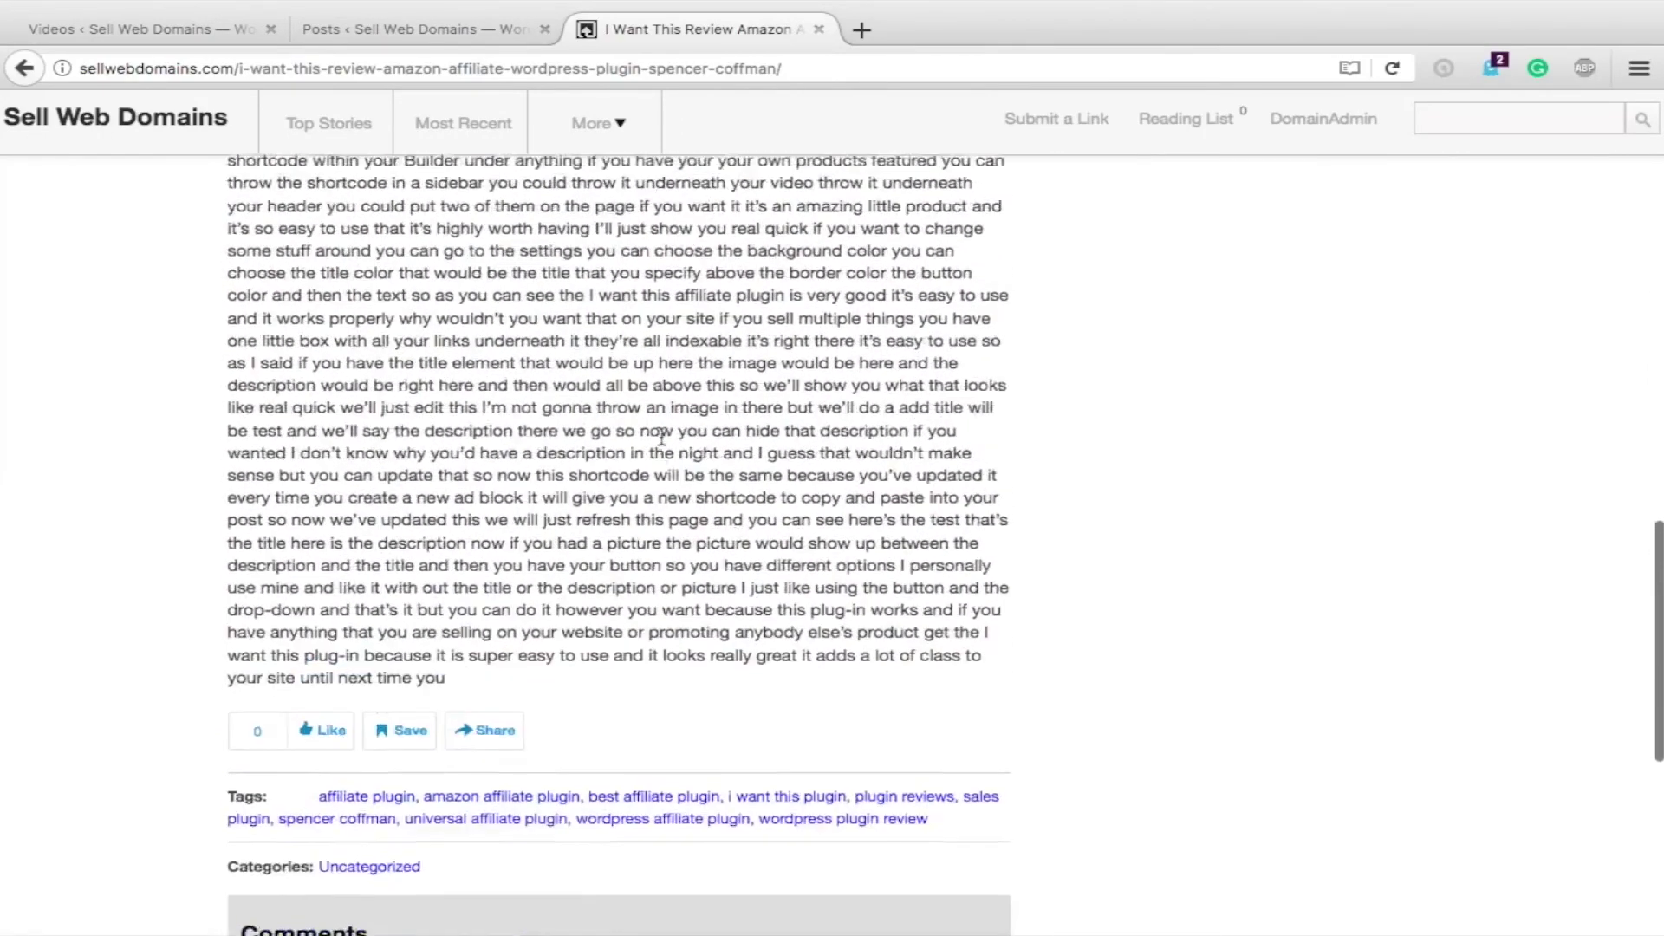
{"action": "scroll", "coordinate": [661, 437], "scroll_direction": "up", "scroll_amount": 15}
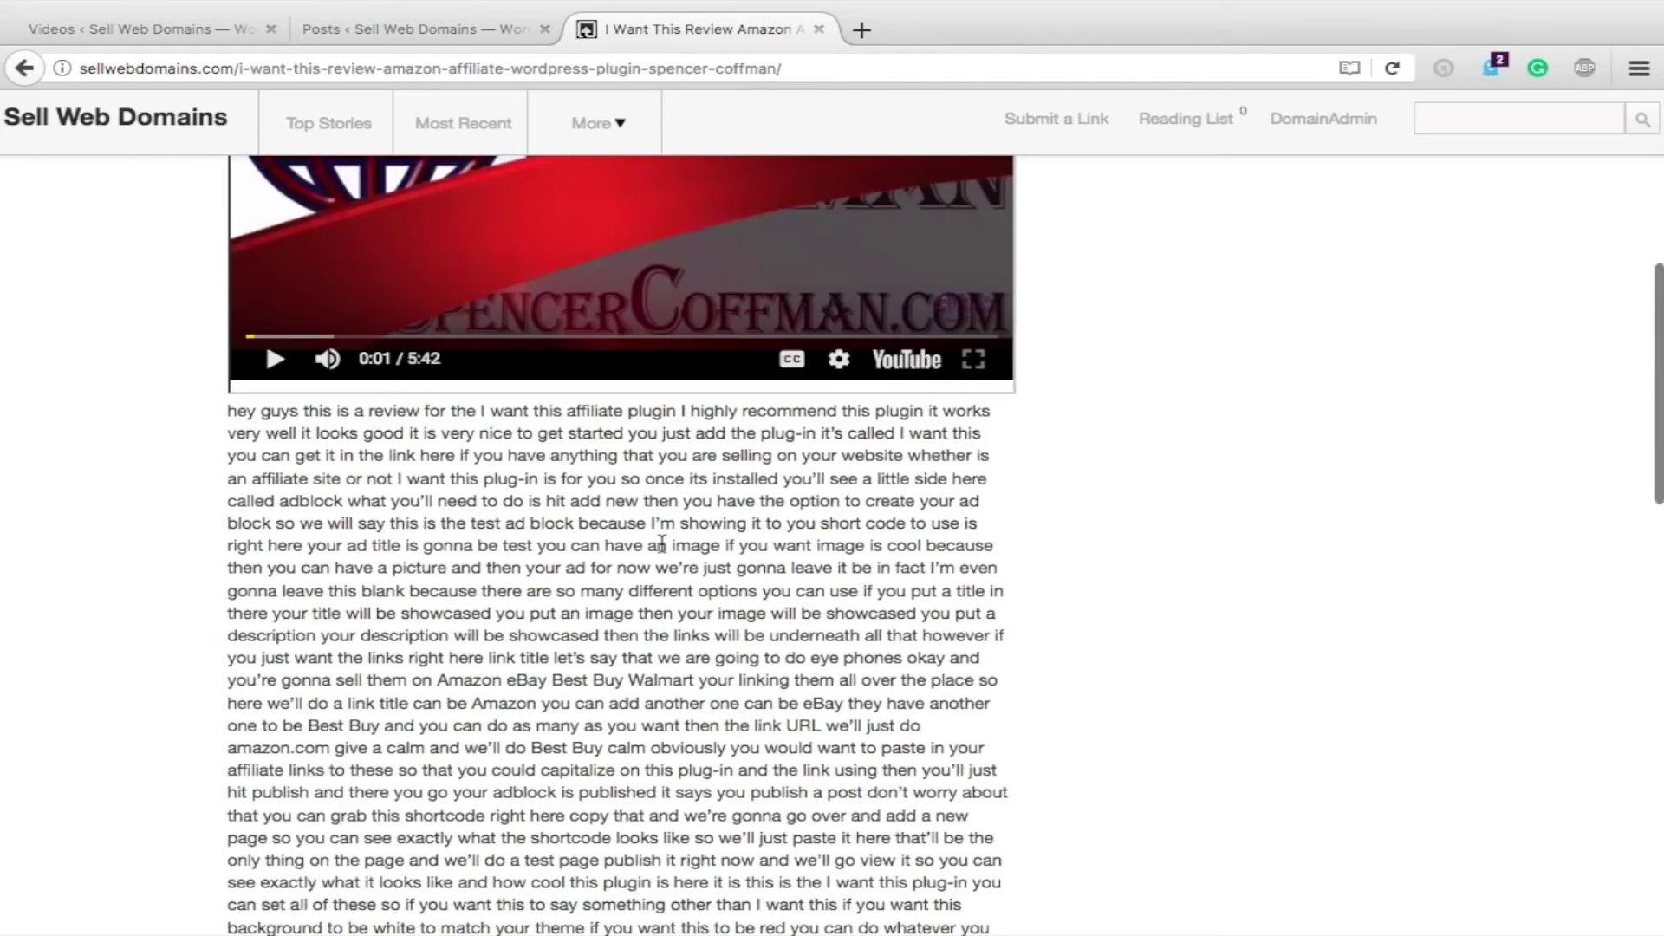
{"action": "scroll", "coordinate": [661, 544], "scroll_direction": "down", "scroll_amount": 5}
{"action": "scroll", "coordinate": [520, 520], "scroll_direction": "up", "scroll_amount": 11}
{"action": "scroll", "coordinate": [430, 490], "scroll_direction": "down", "scroll_amount": 5}
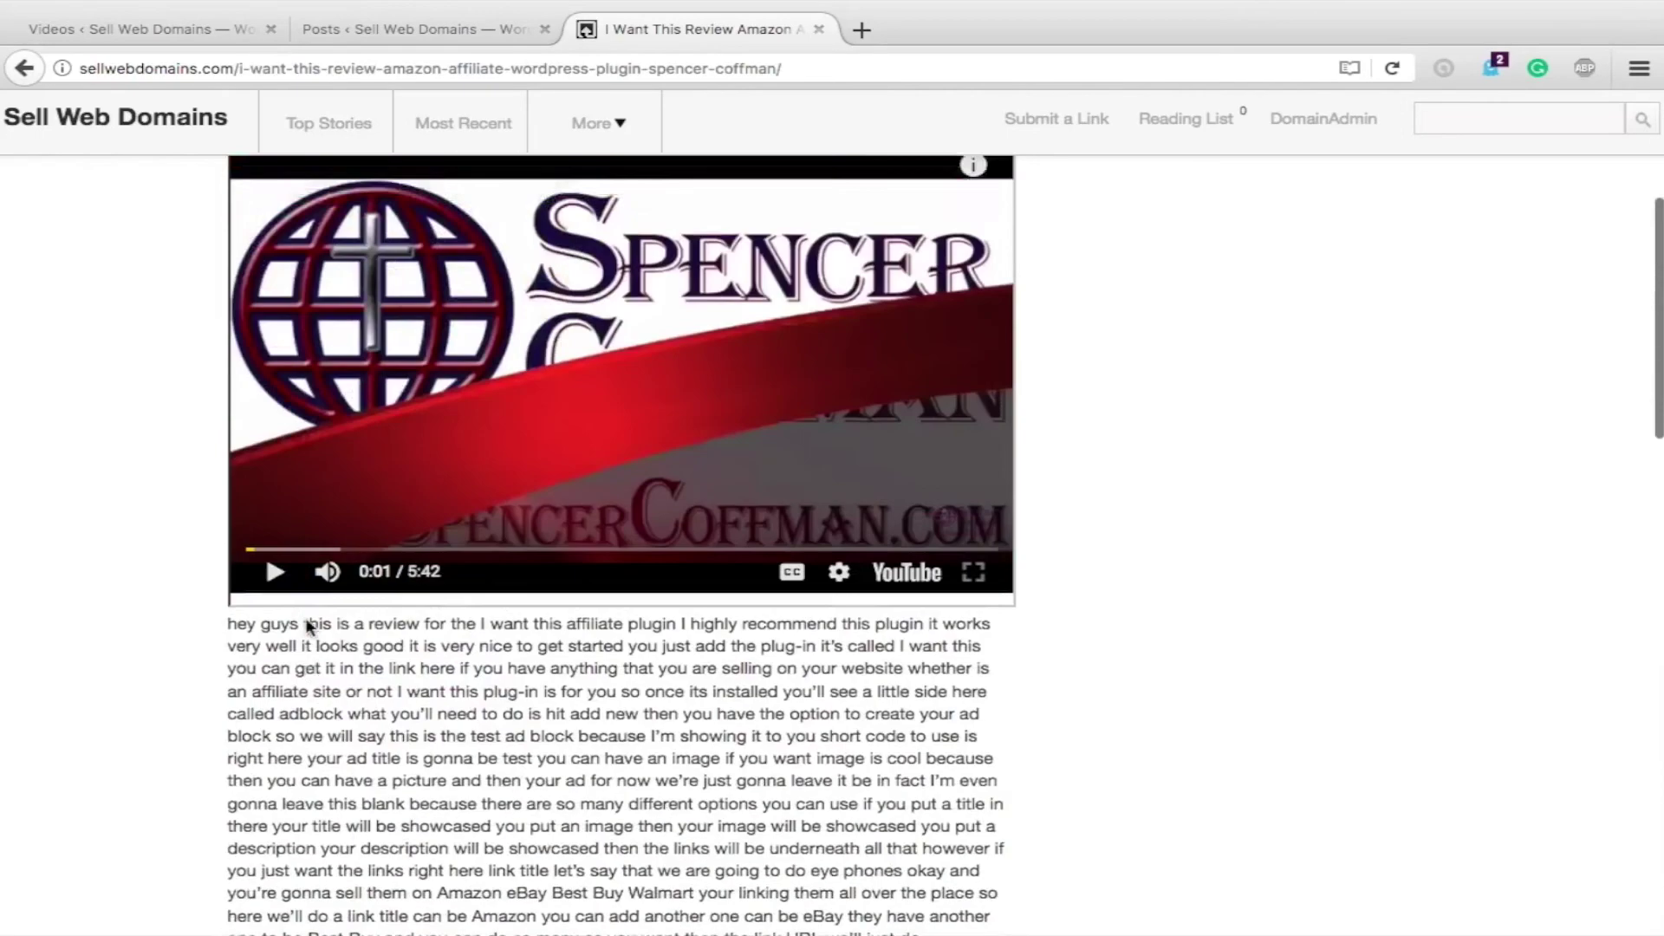
{"action": "scroll", "coordinate": [561, 560], "scroll_direction": "down", "scroll_amount": 3}
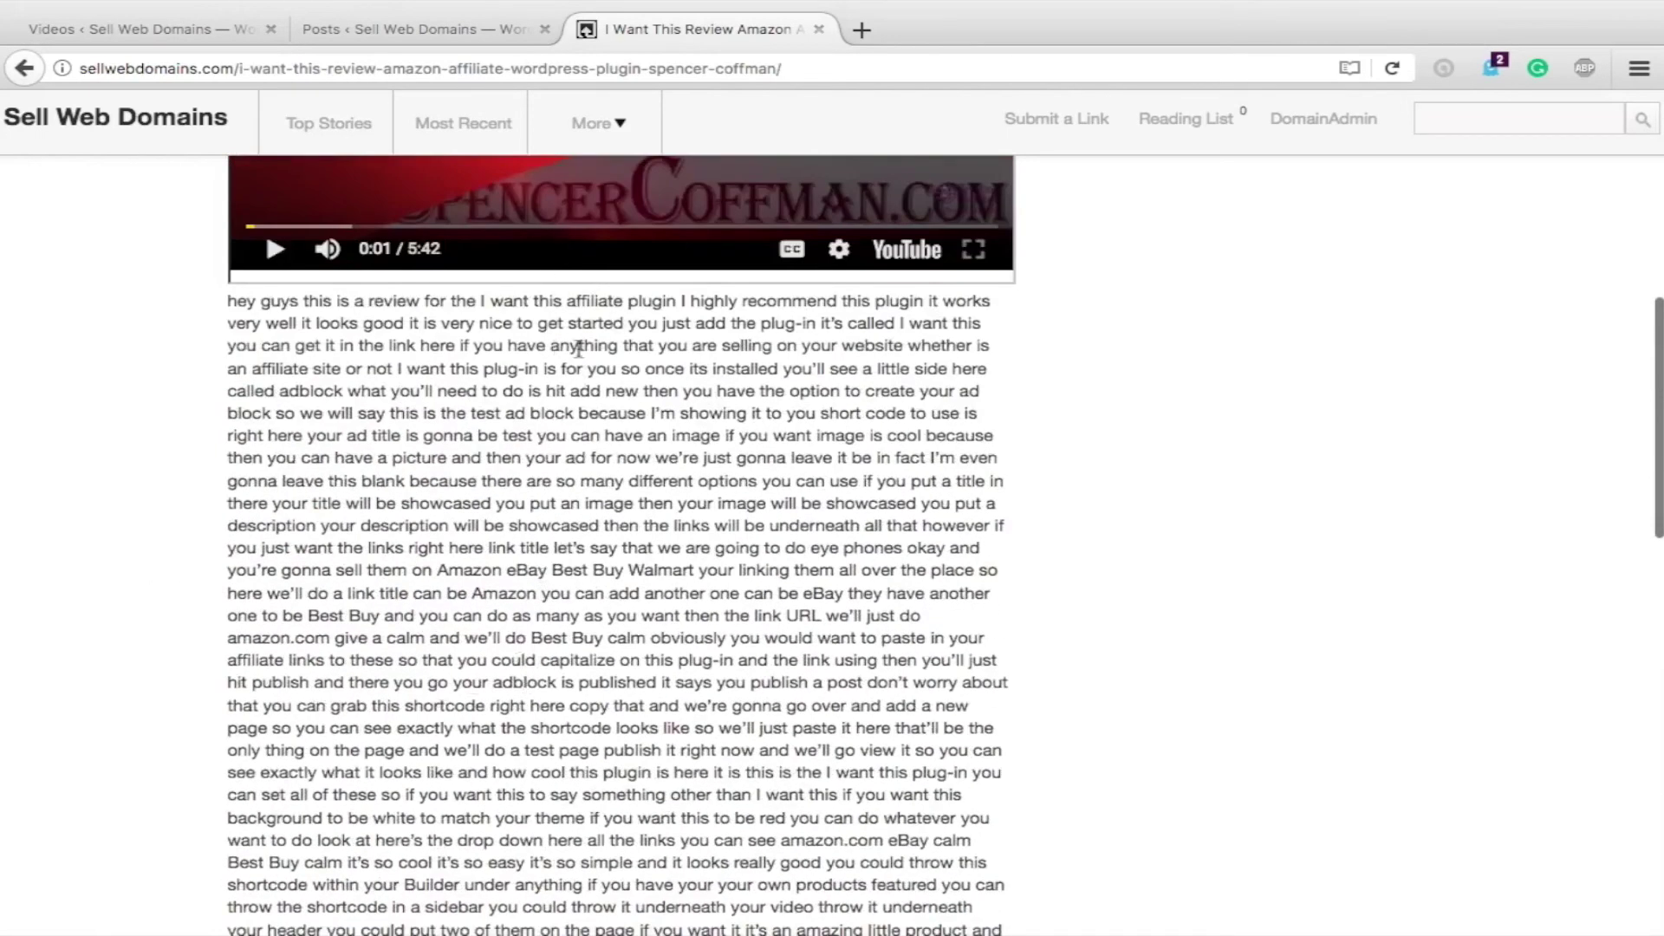
{"action": "scroll", "coordinate": [588, 688], "scroll_direction": "down", "scroll_amount": 11}
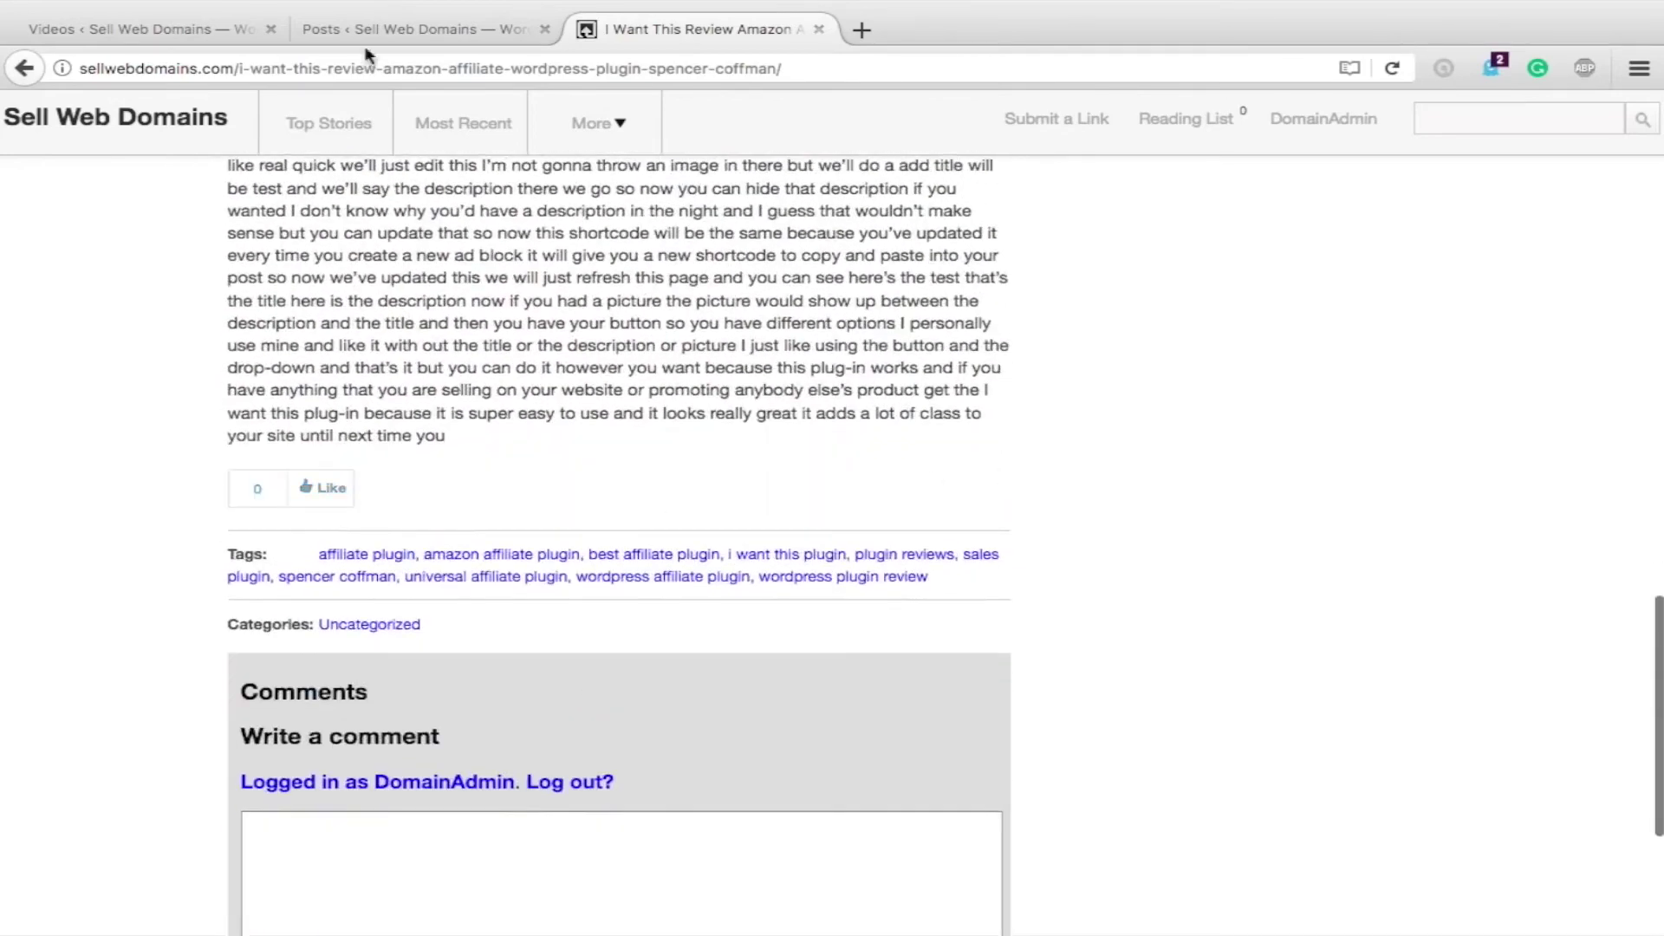
{"action": "scroll", "coordinate": [660, 436], "scroll_direction": "up", "scroll_amount": 6}
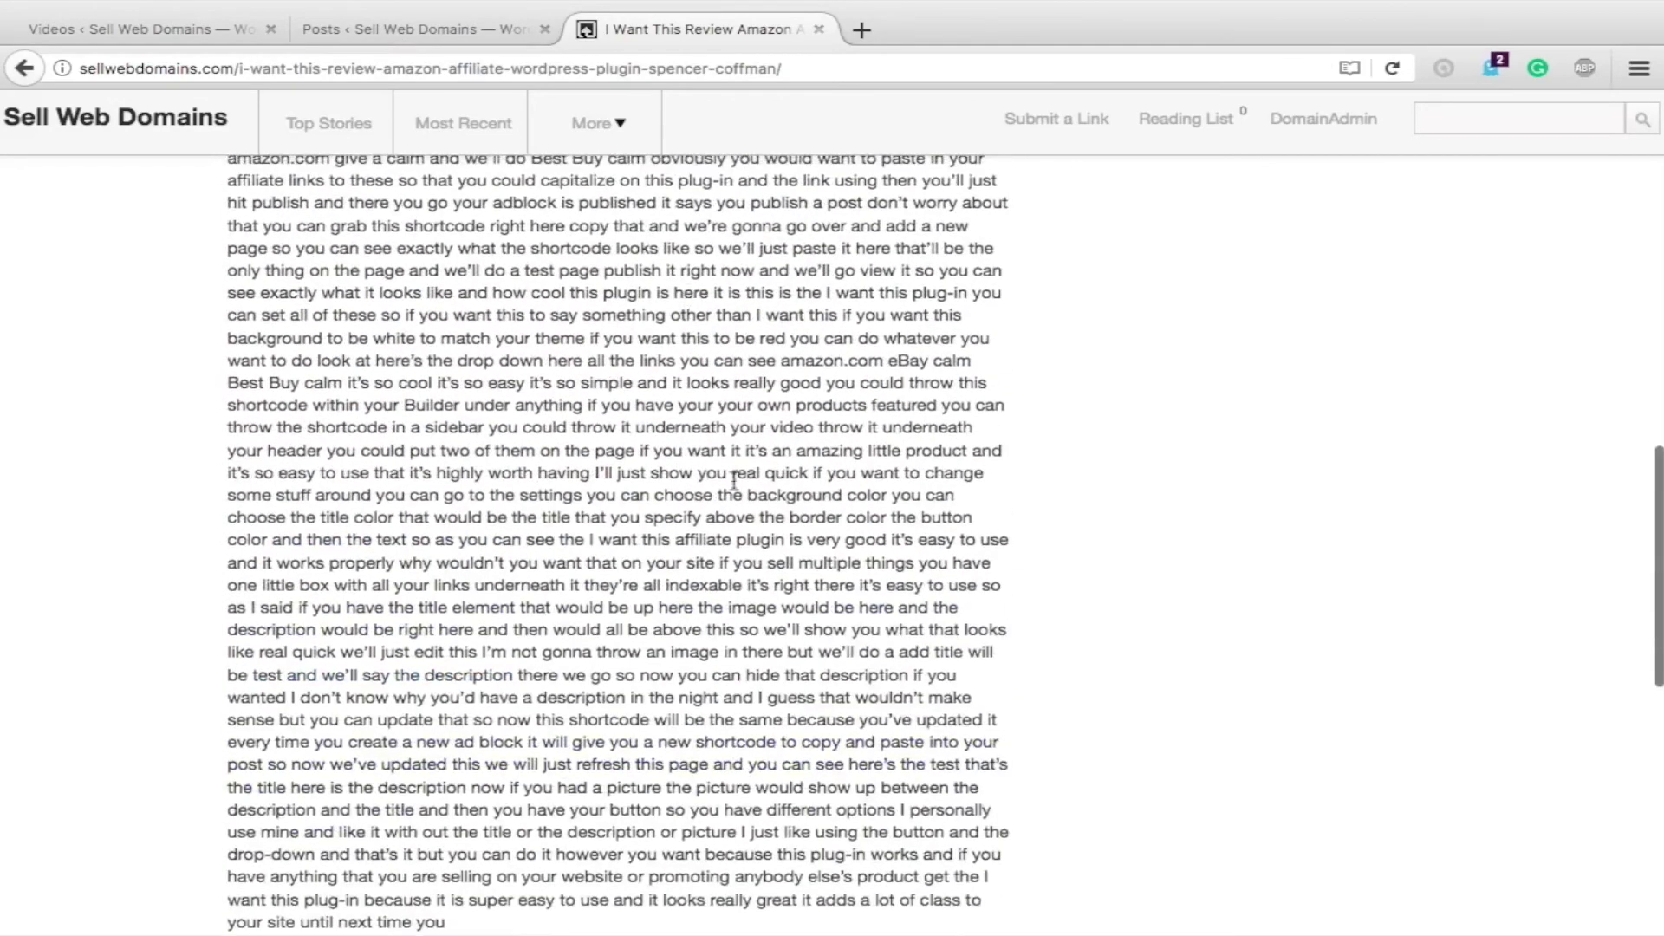
{"action": "scroll", "coordinate": [750, 472], "scroll_direction": "up", "scroll_amount": 10}
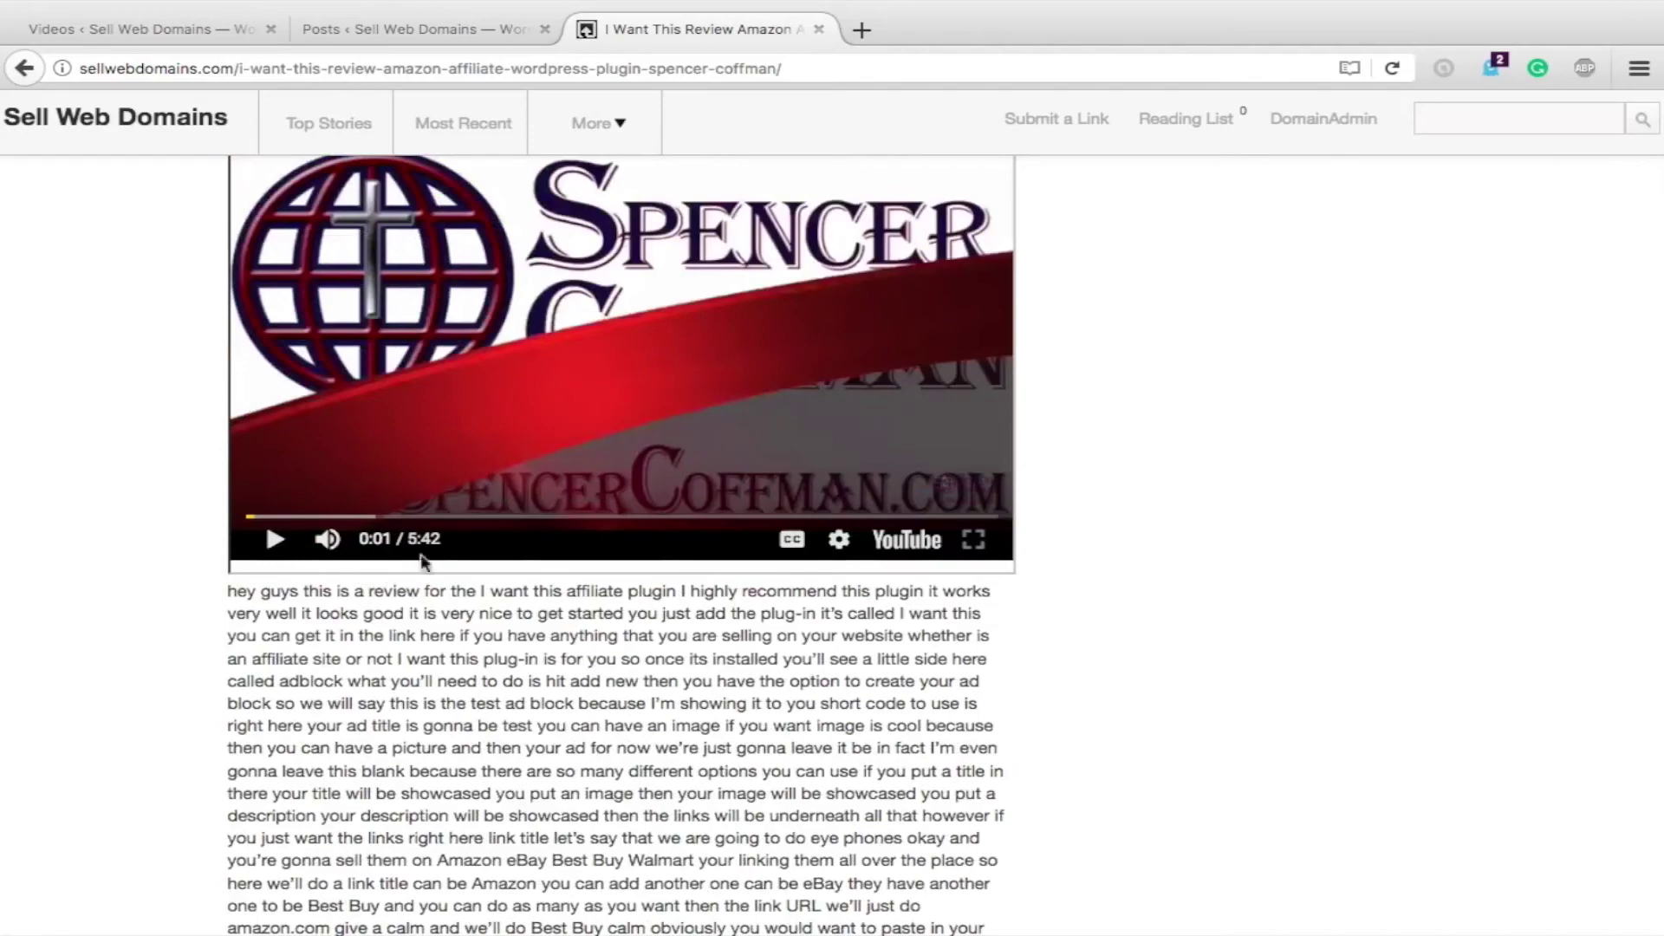
{"action": "scroll", "coordinate": [494, 604], "scroll_direction": "down", "scroll_amount": 5}
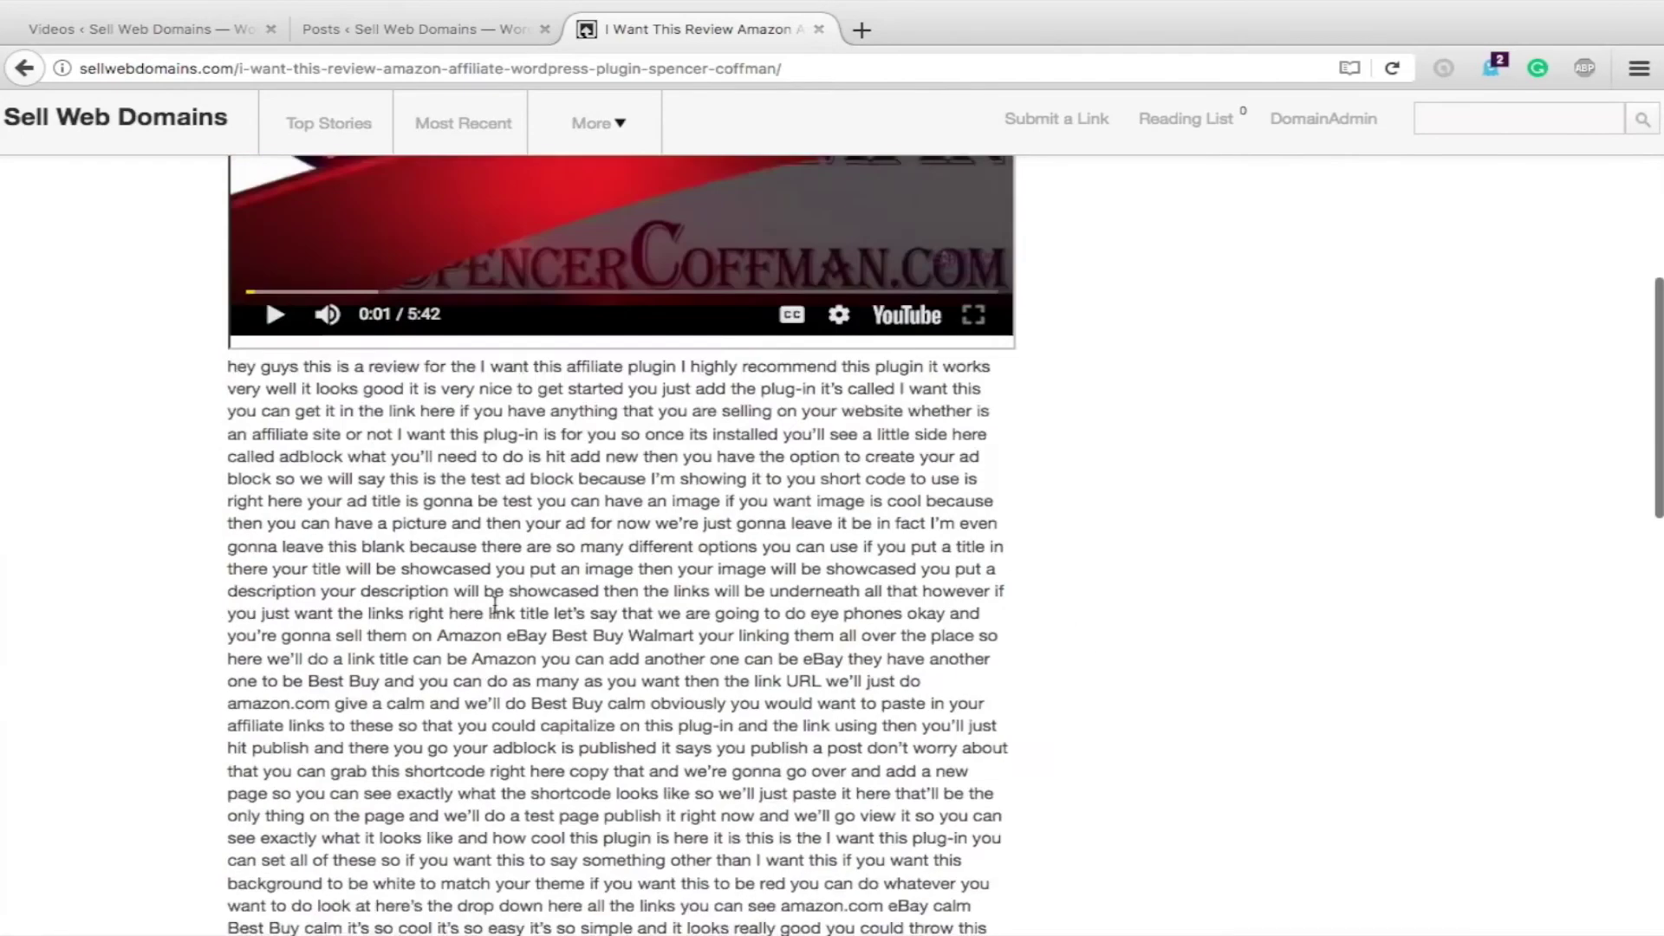
- Close the review post tab and replace the search term with 'camping', returning over 1,000,000 videos
{"action": "left_click", "coordinate": [818, 30]}
{"action": "scroll", "coordinate": [651, 349], "scroll_direction": "up", "scroll_amount": 6}
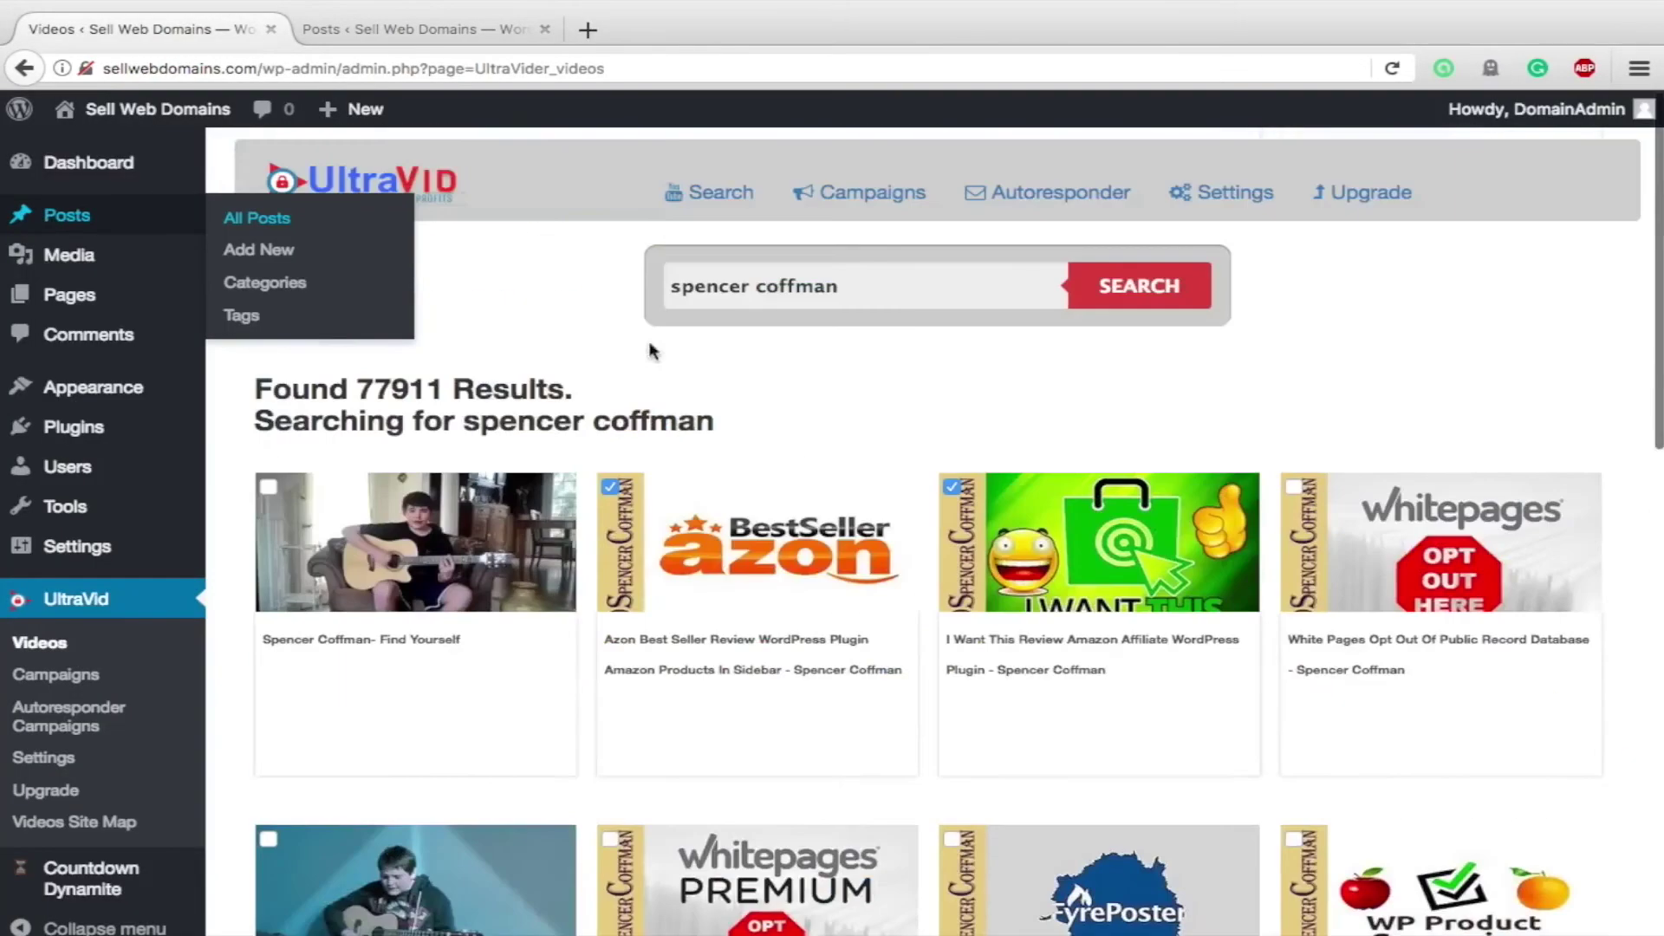
{"action": "triple_click", "coordinate": [856, 275]}
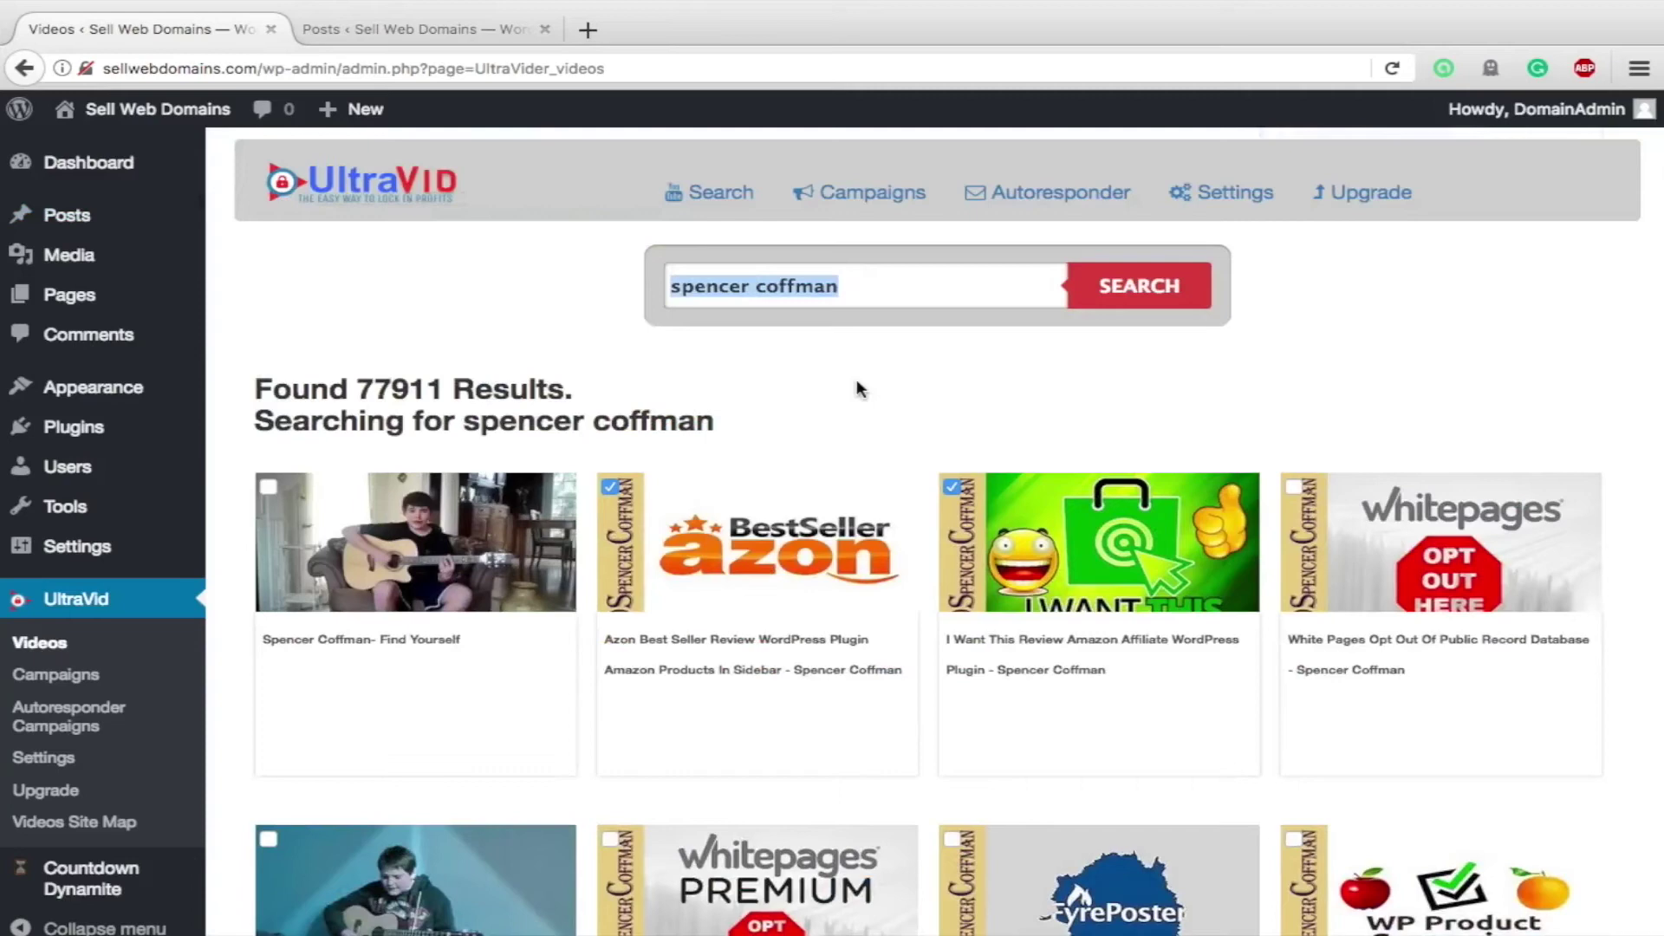
{"action": "type", "text": "campint"}
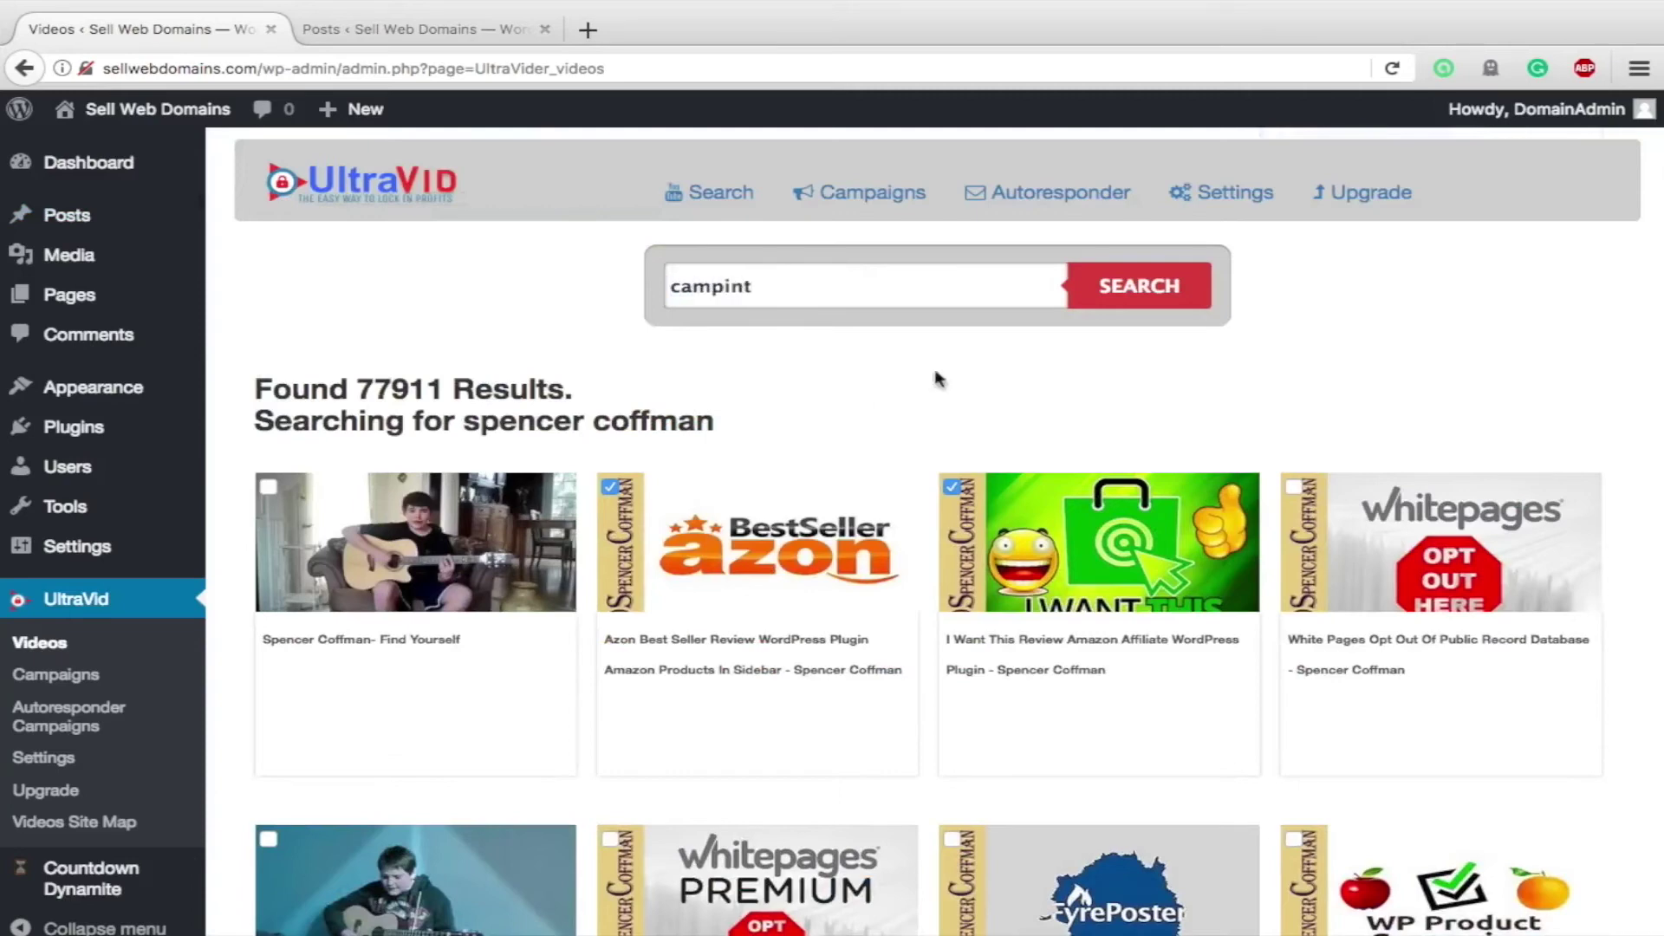
{"action": "key", "text": "BackSpace"}
{"action": "type", "text": "g"}
{"action": "left_click", "coordinate": [1124, 300]}
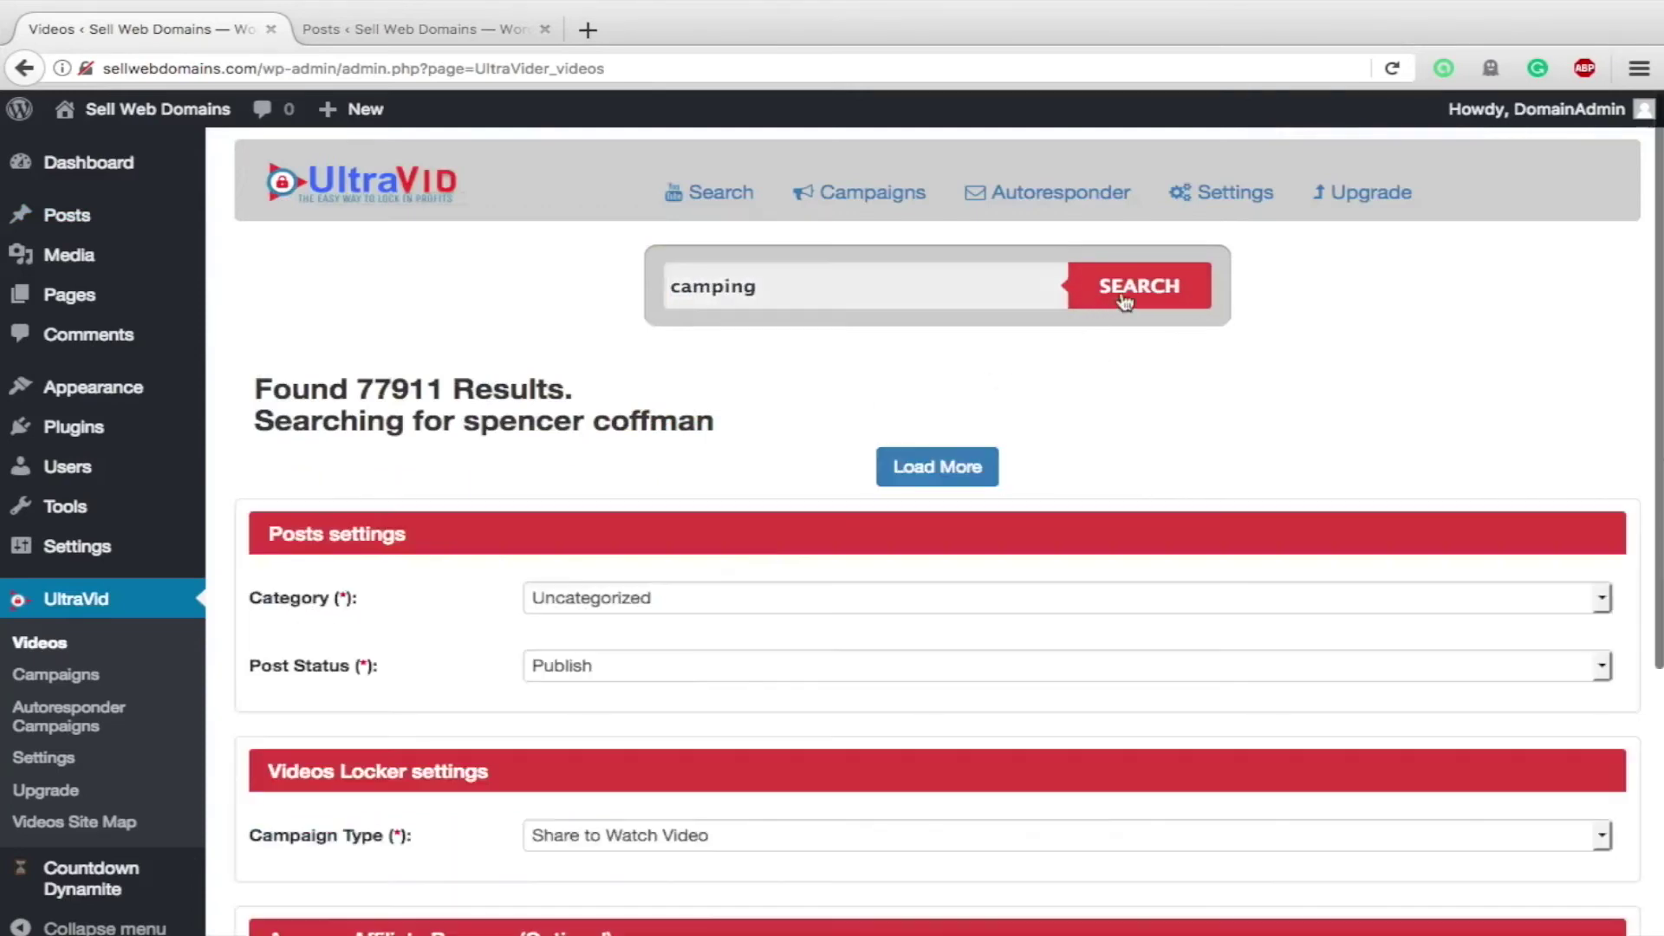
{"action": "scroll", "coordinate": [583, 331], "scroll_direction": "down", "scroll_amount": 3}
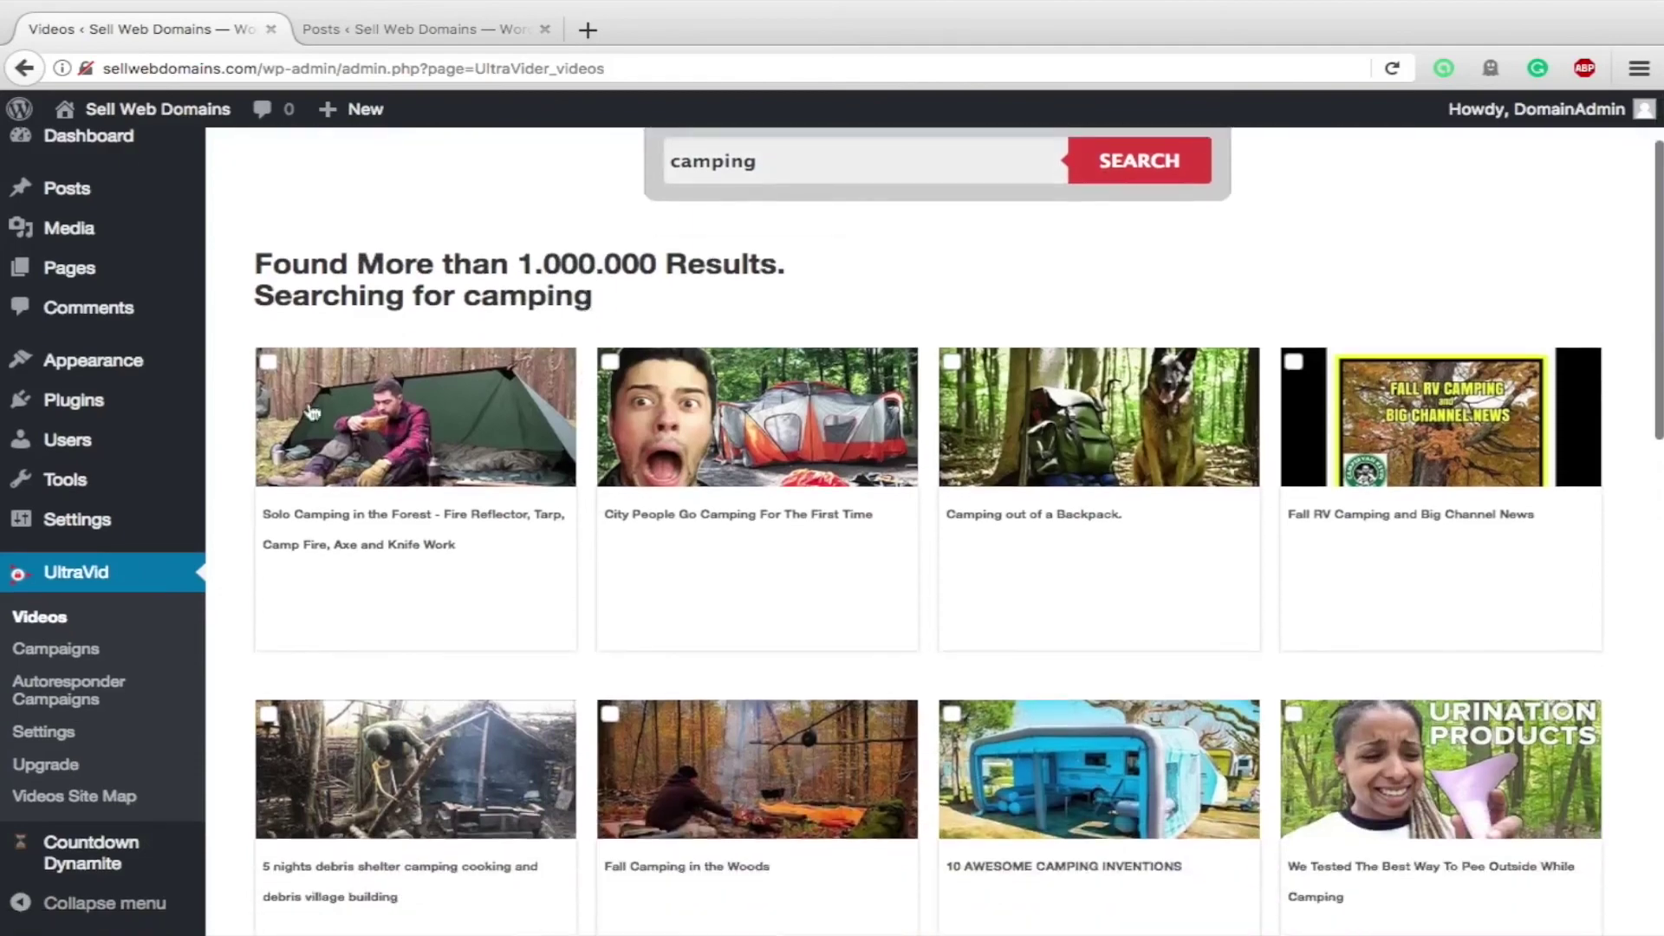
{"action": "scroll", "coordinate": [516, 604], "scroll_direction": "down", "scroll_amount": 3}
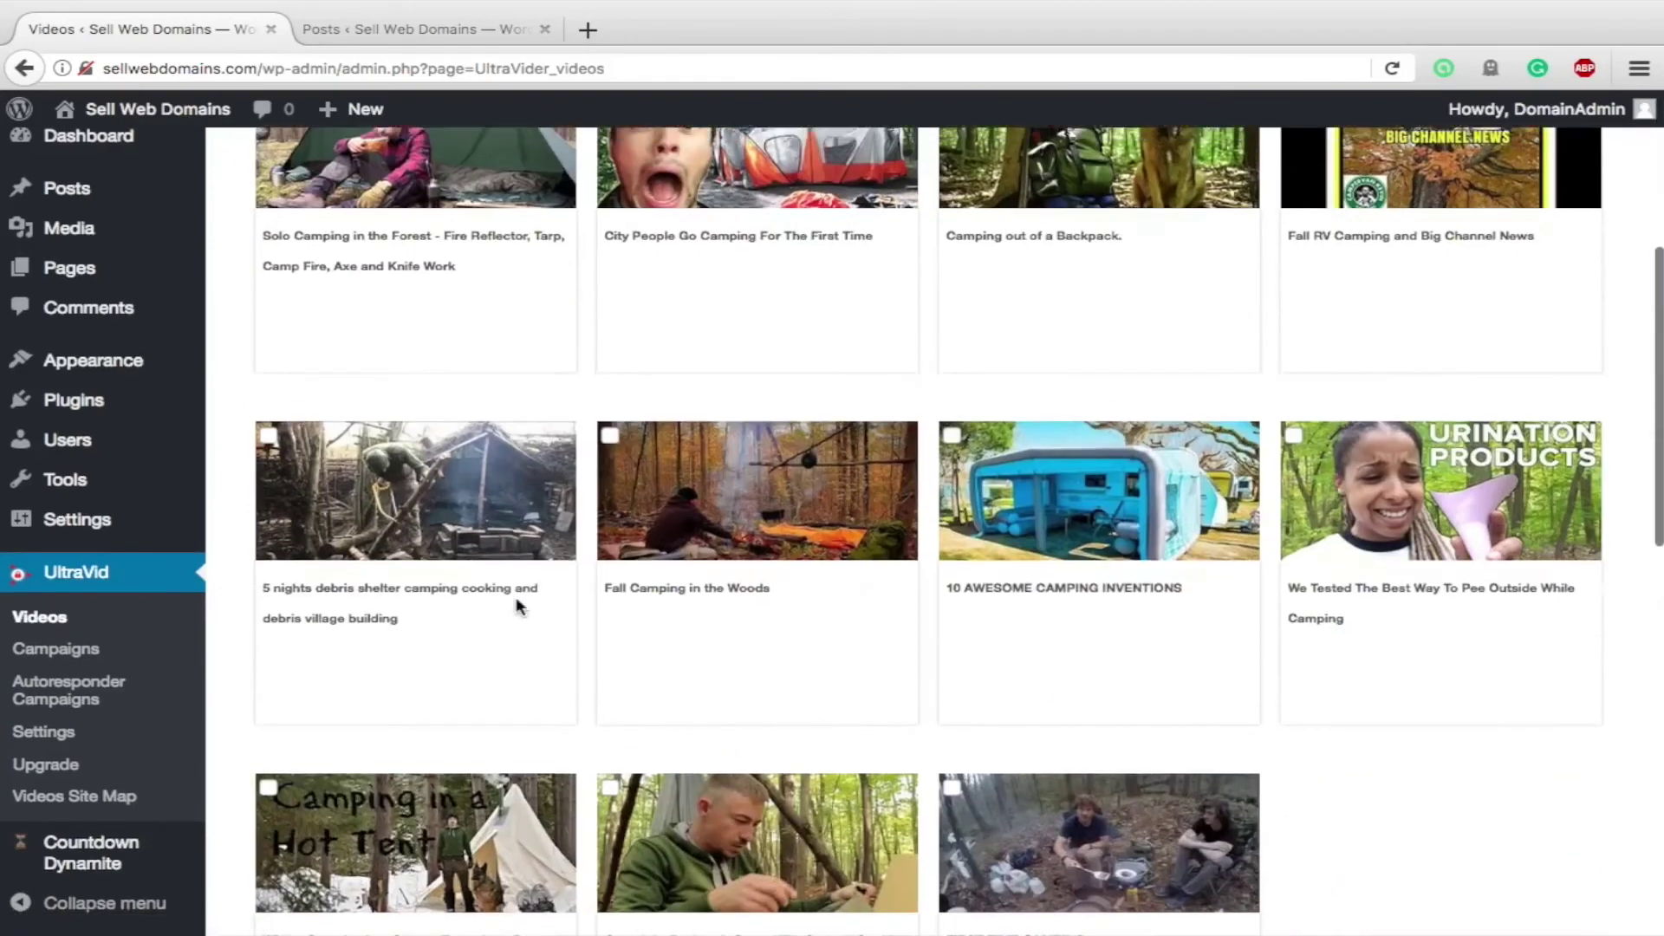
{"action": "scroll", "coordinate": [678, 485], "scroll_direction": "down", "scroll_amount": 10}
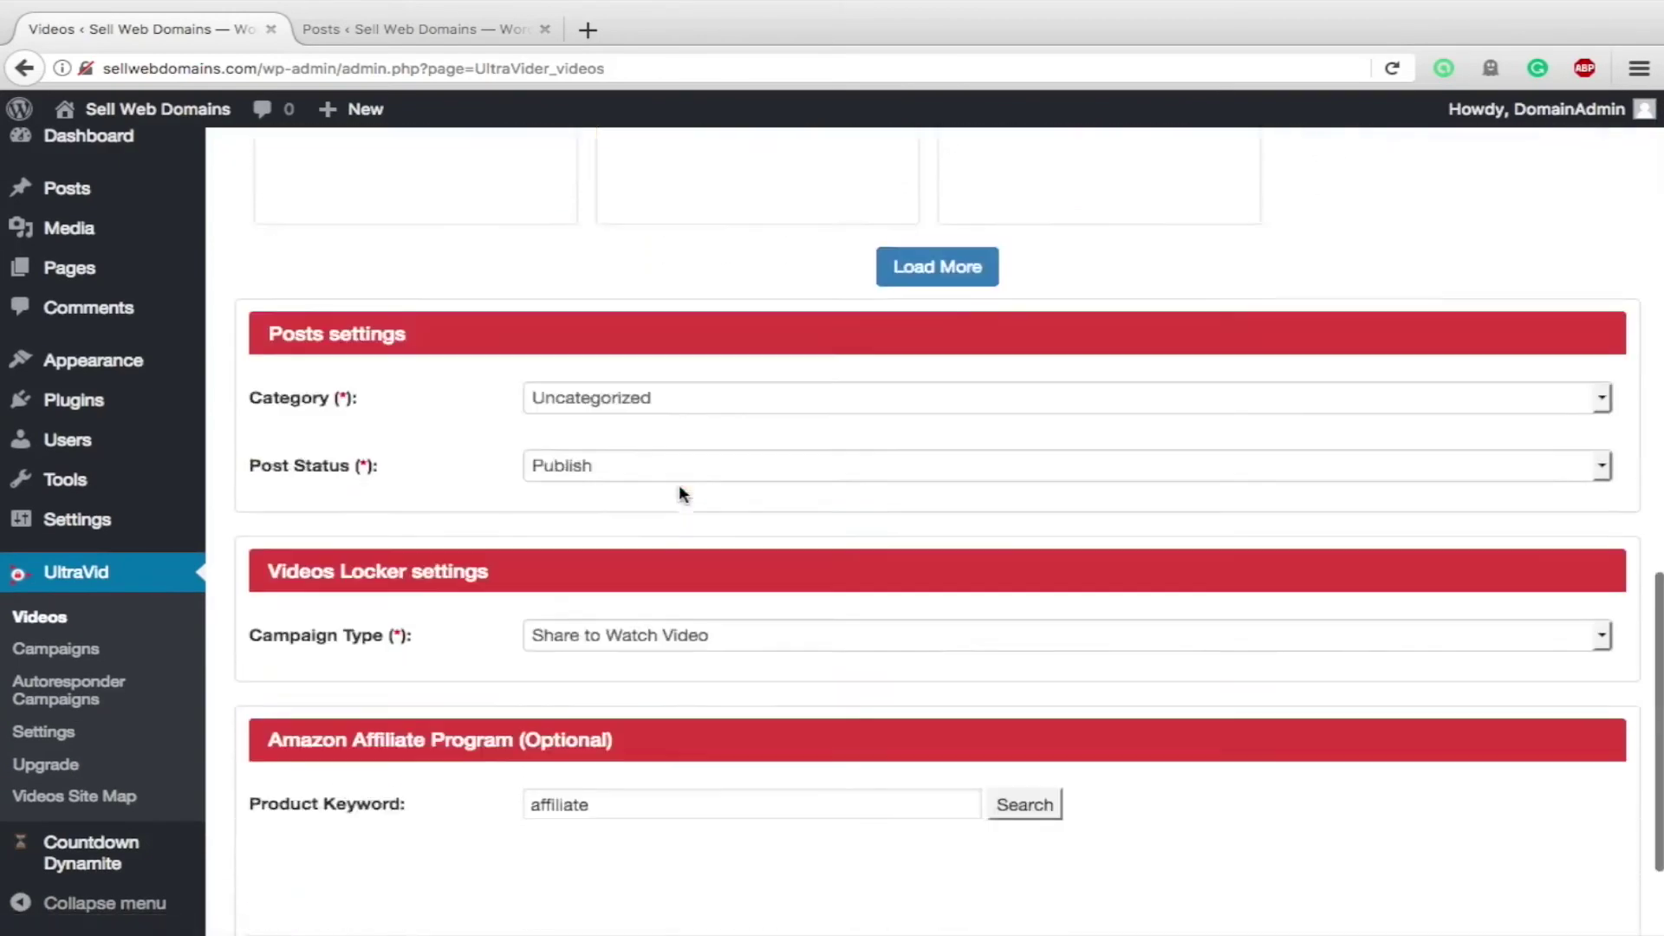
{"action": "scroll", "coordinate": [679, 484], "scroll_direction": "down", "scroll_amount": 3}
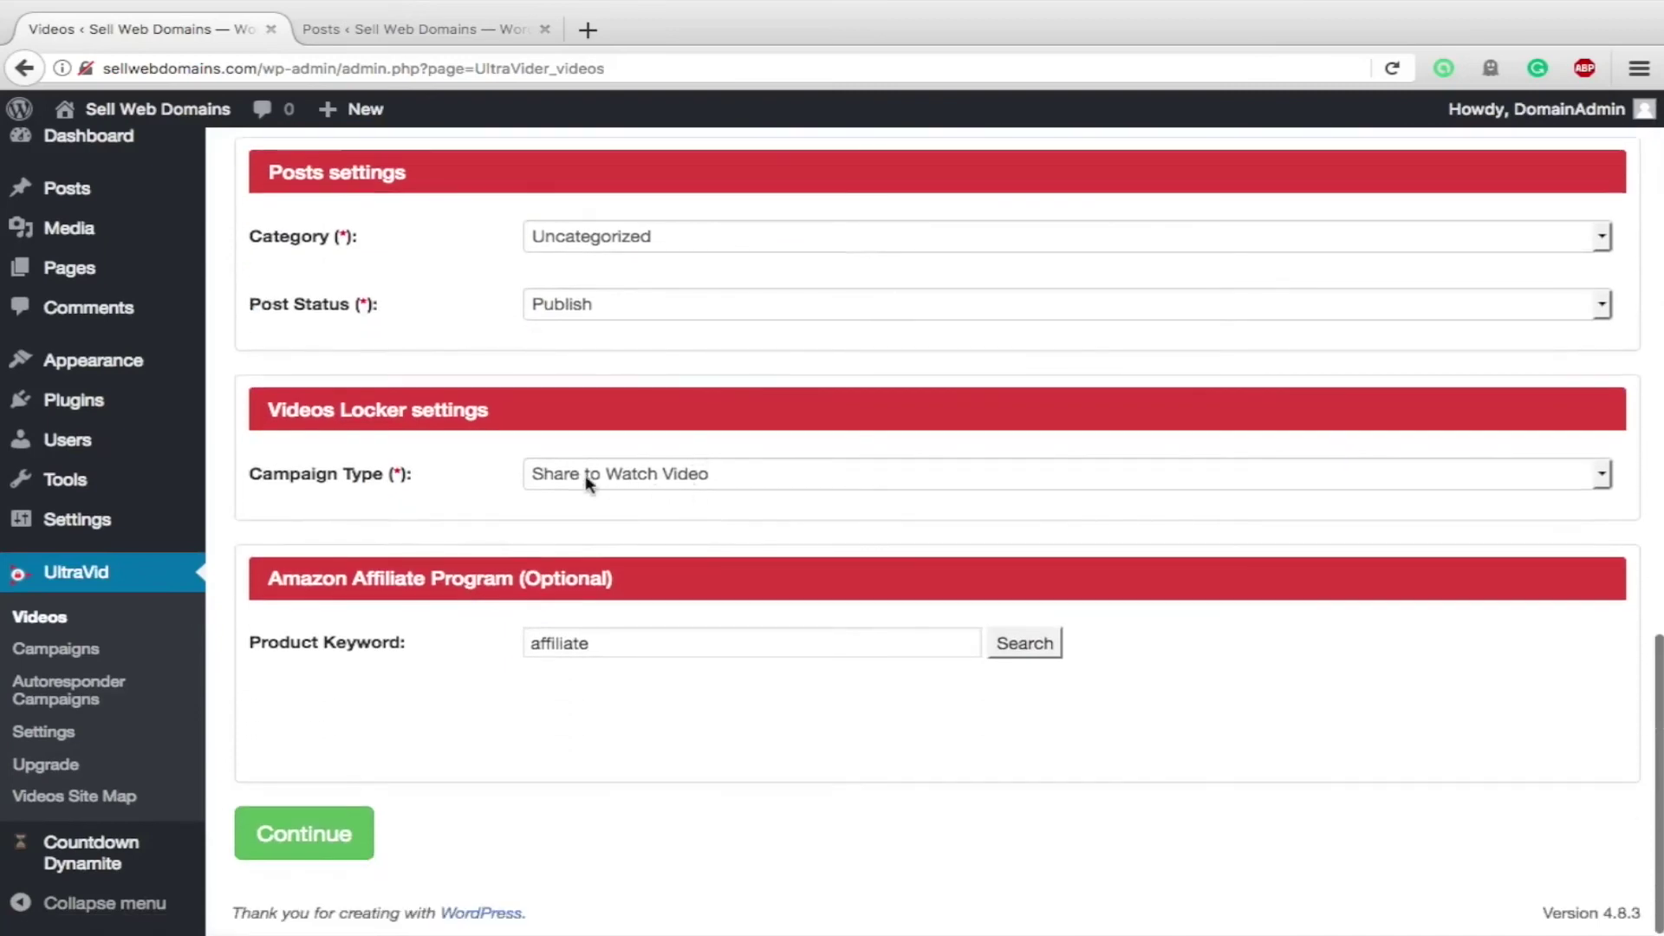
- Search Amazon products with the keywords 'camping' and then 'survival', both returning nothing
{"action": "double_click", "coordinate": [606, 644]}
{"action": "type", "text": "ca"}
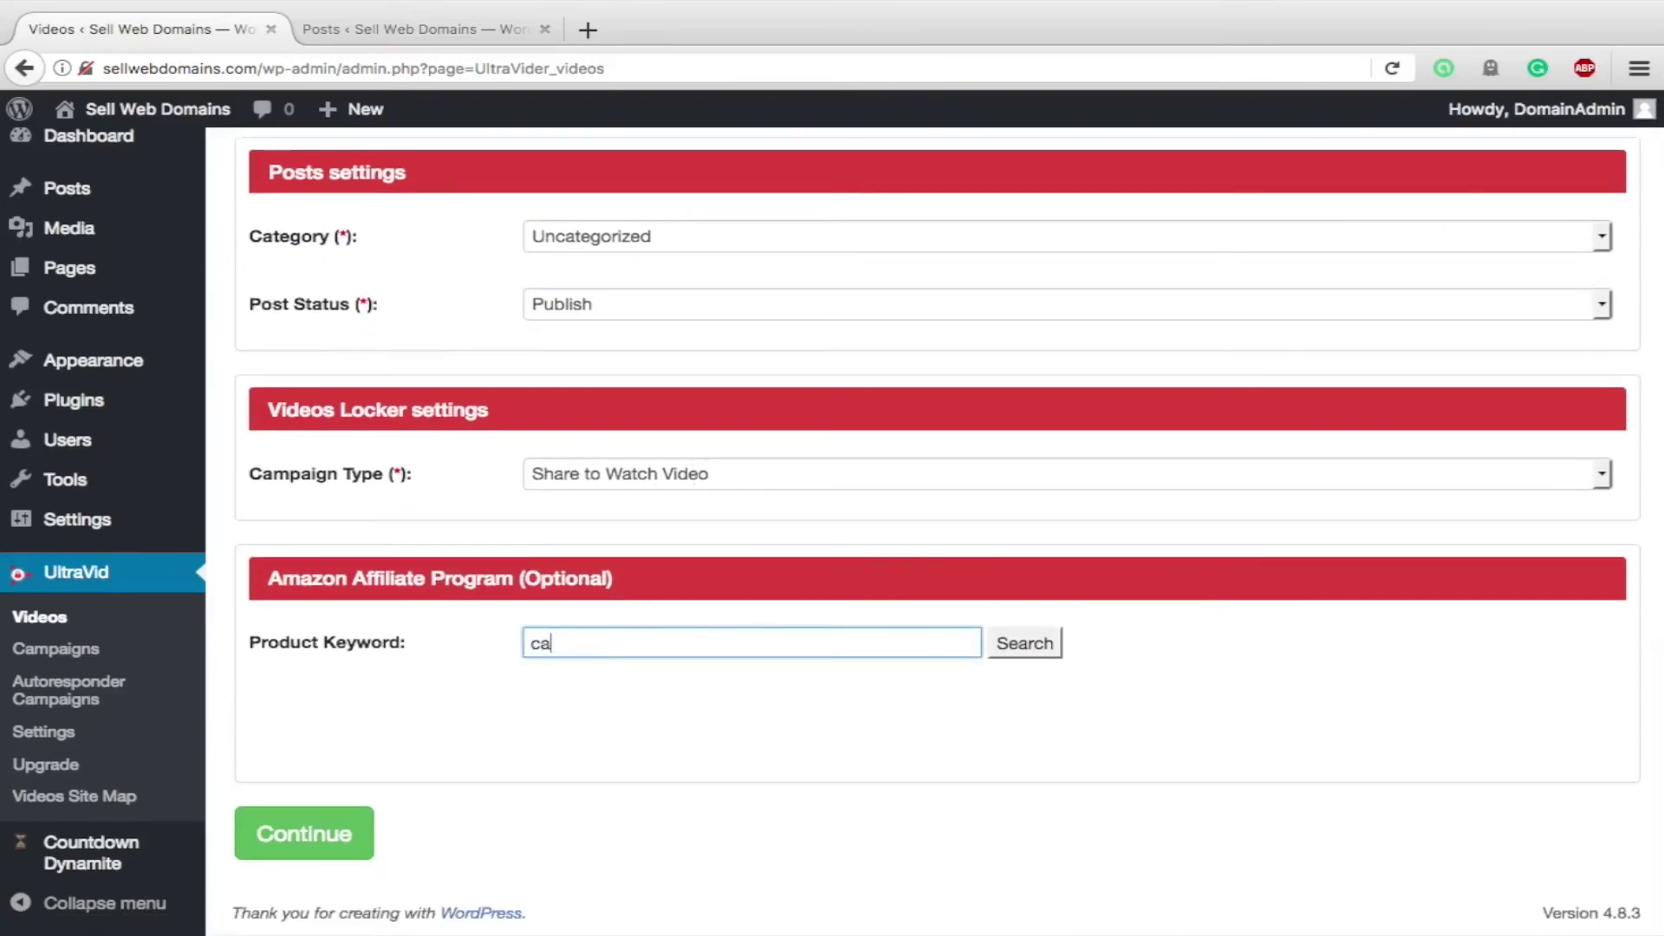
{"action": "type", "text": "mping"}
{"action": "left_click", "coordinate": [1052, 652]}
{"action": "scroll", "coordinate": [765, 684], "scroll_direction": "down", "scroll_amount": 2}
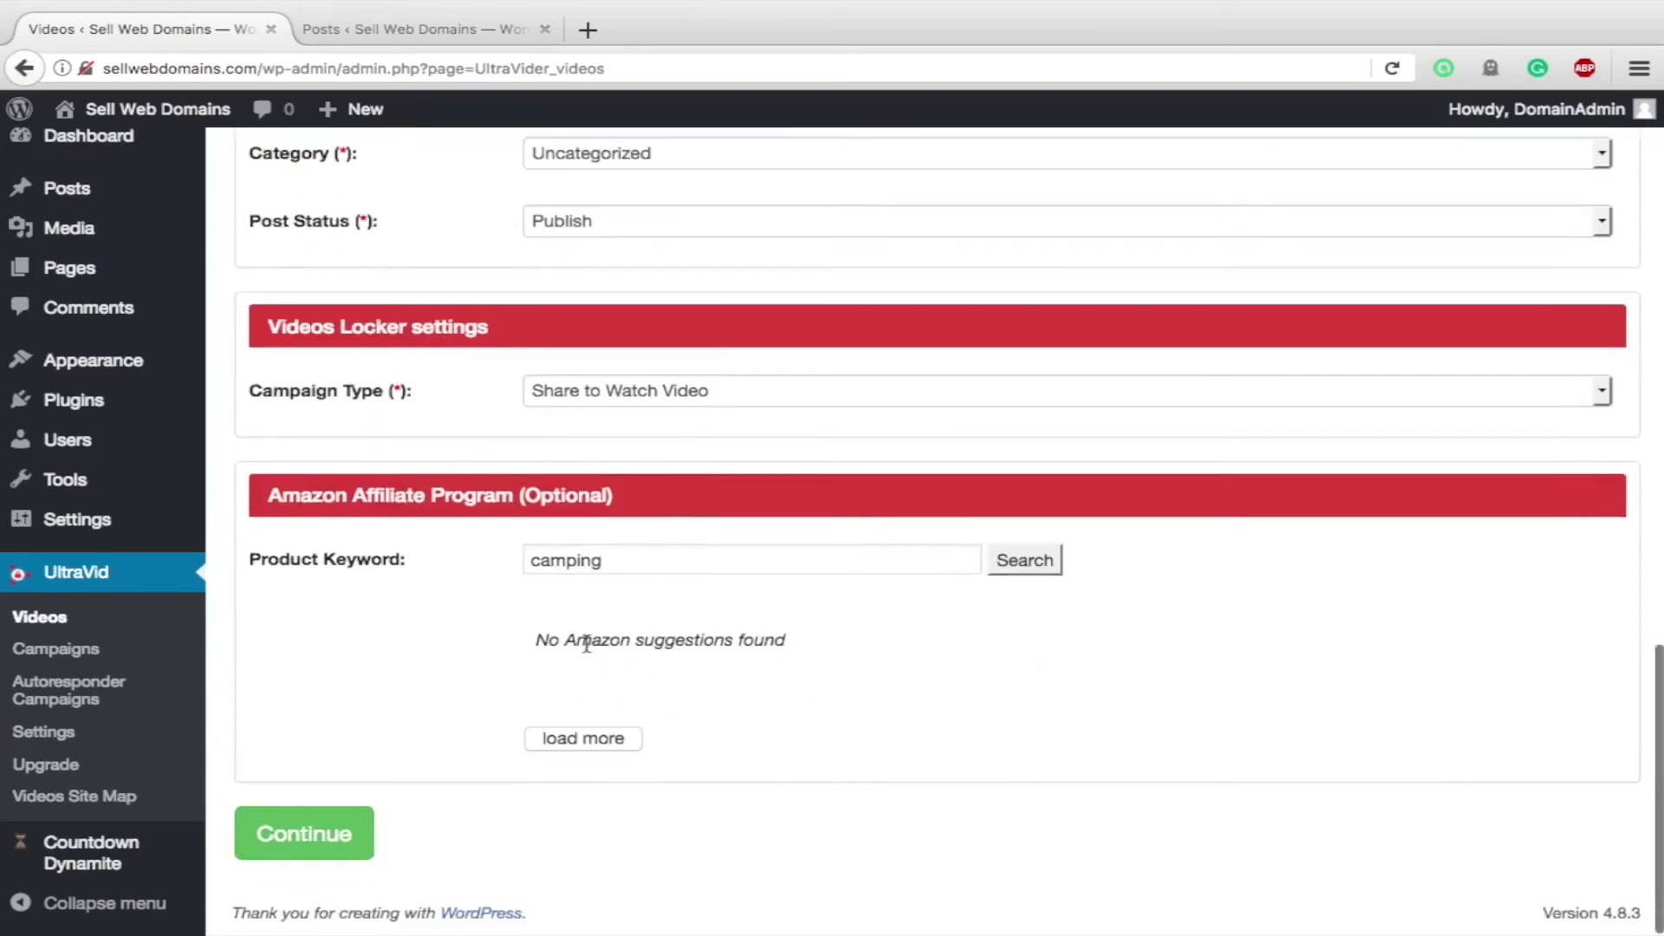
{"action": "double_click", "coordinate": [575, 564]}
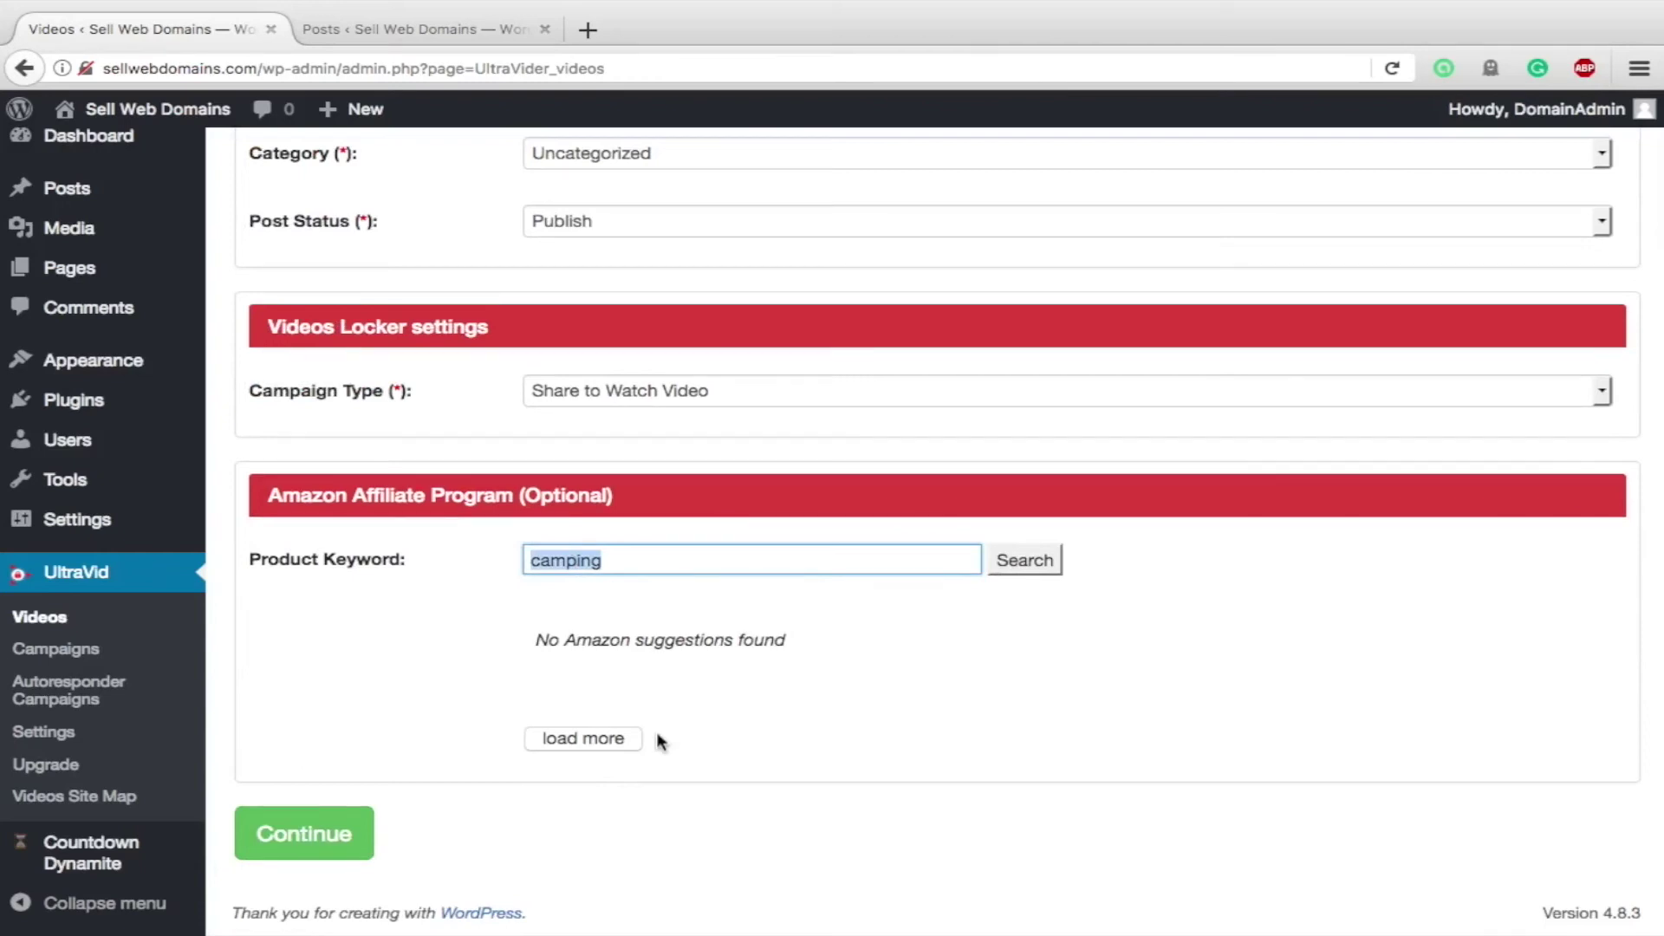
{"action": "type", "text": "survival"}
{"action": "left_click", "coordinate": [1044, 570]}
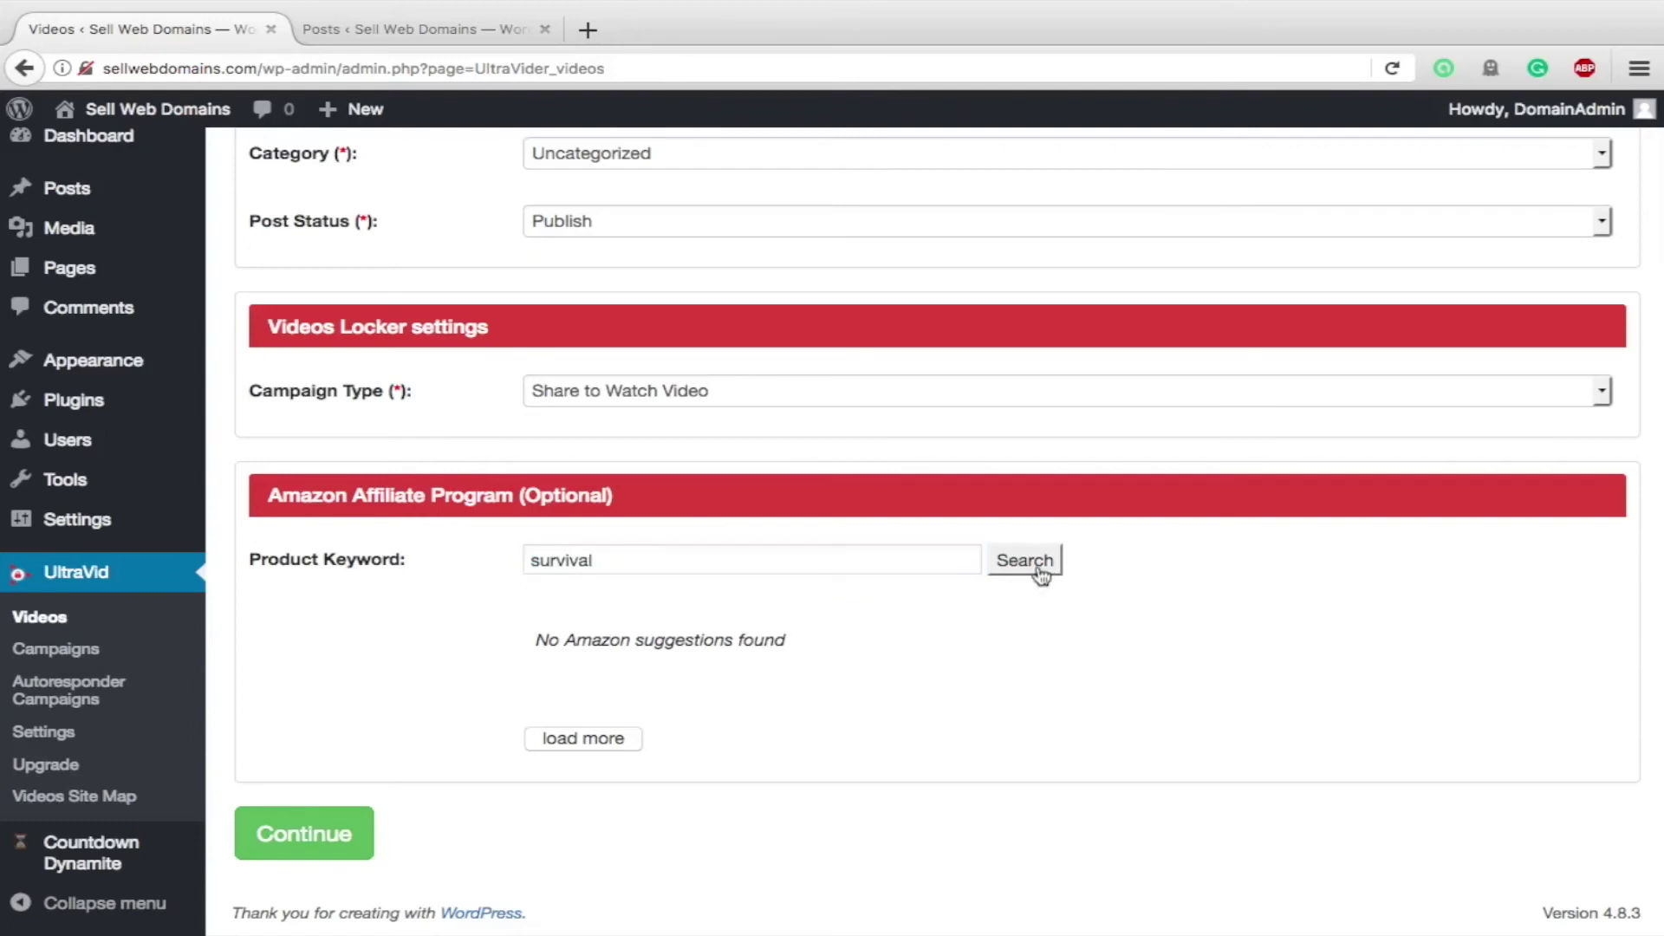
- Clear the keyword, run an empty search, then search Amazon products for 'tools'
{"action": "double_click", "coordinate": [638, 558]}
{"action": "key", "text": "BackSpace"}
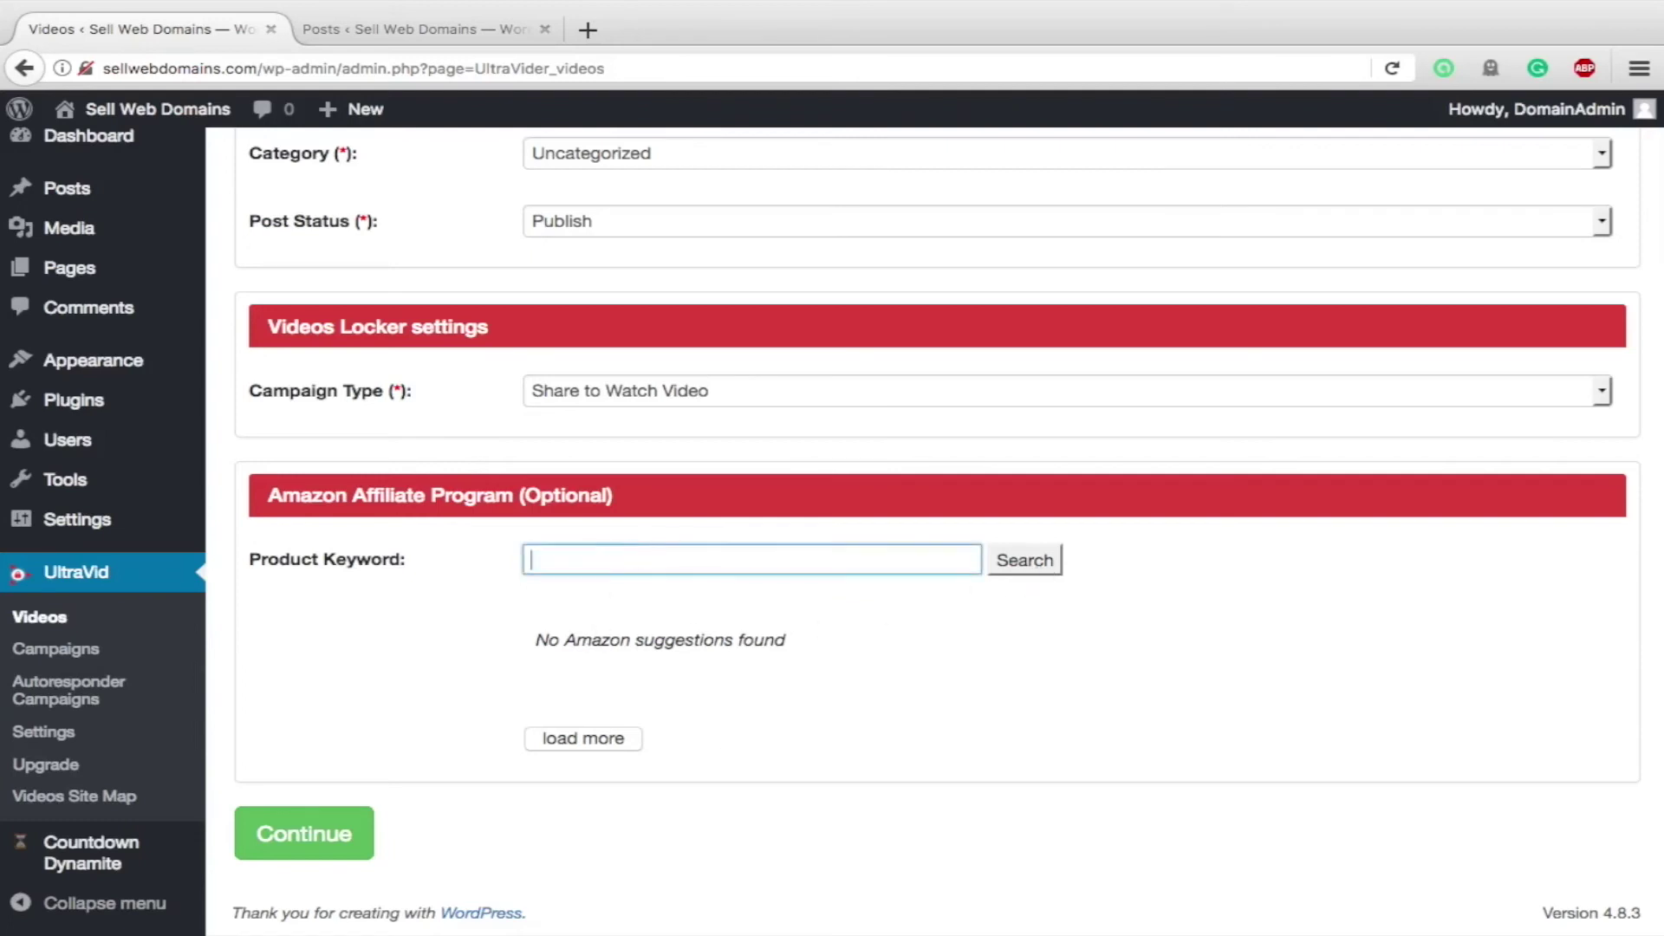
{"action": "left_click", "coordinate": [1027, 563]}
{"action": "left_click", "coordinate": [681, 570]}
{"action": "type", "text": "tools"}
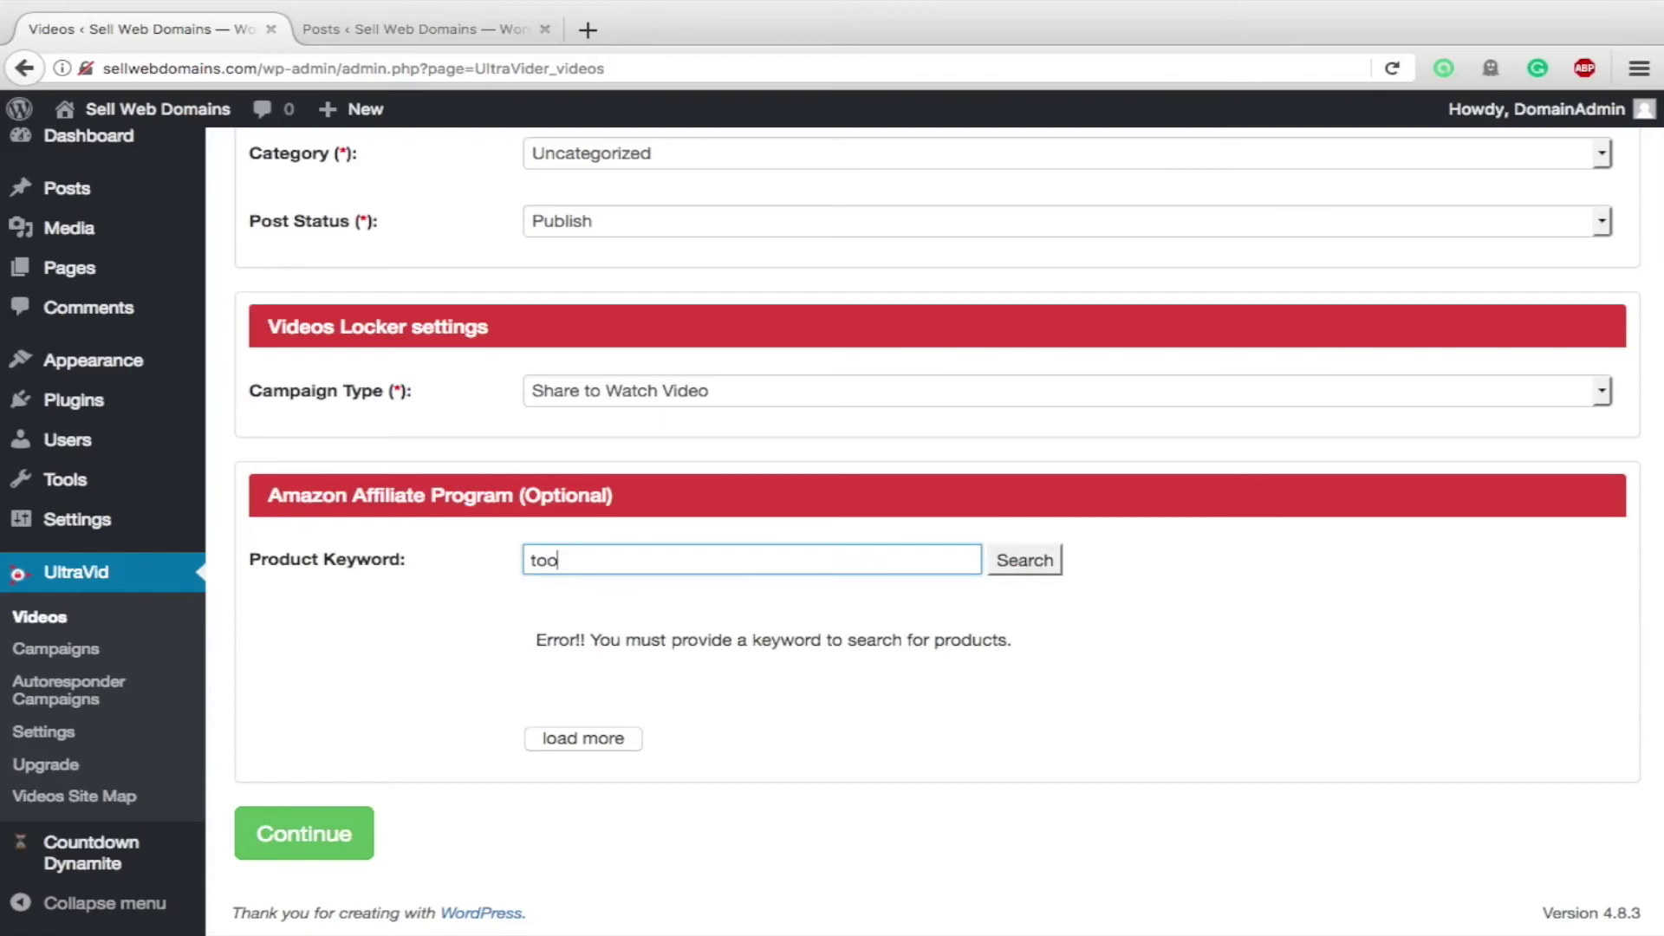
{"action": "left_click", "coordinate": [1025, 570]}
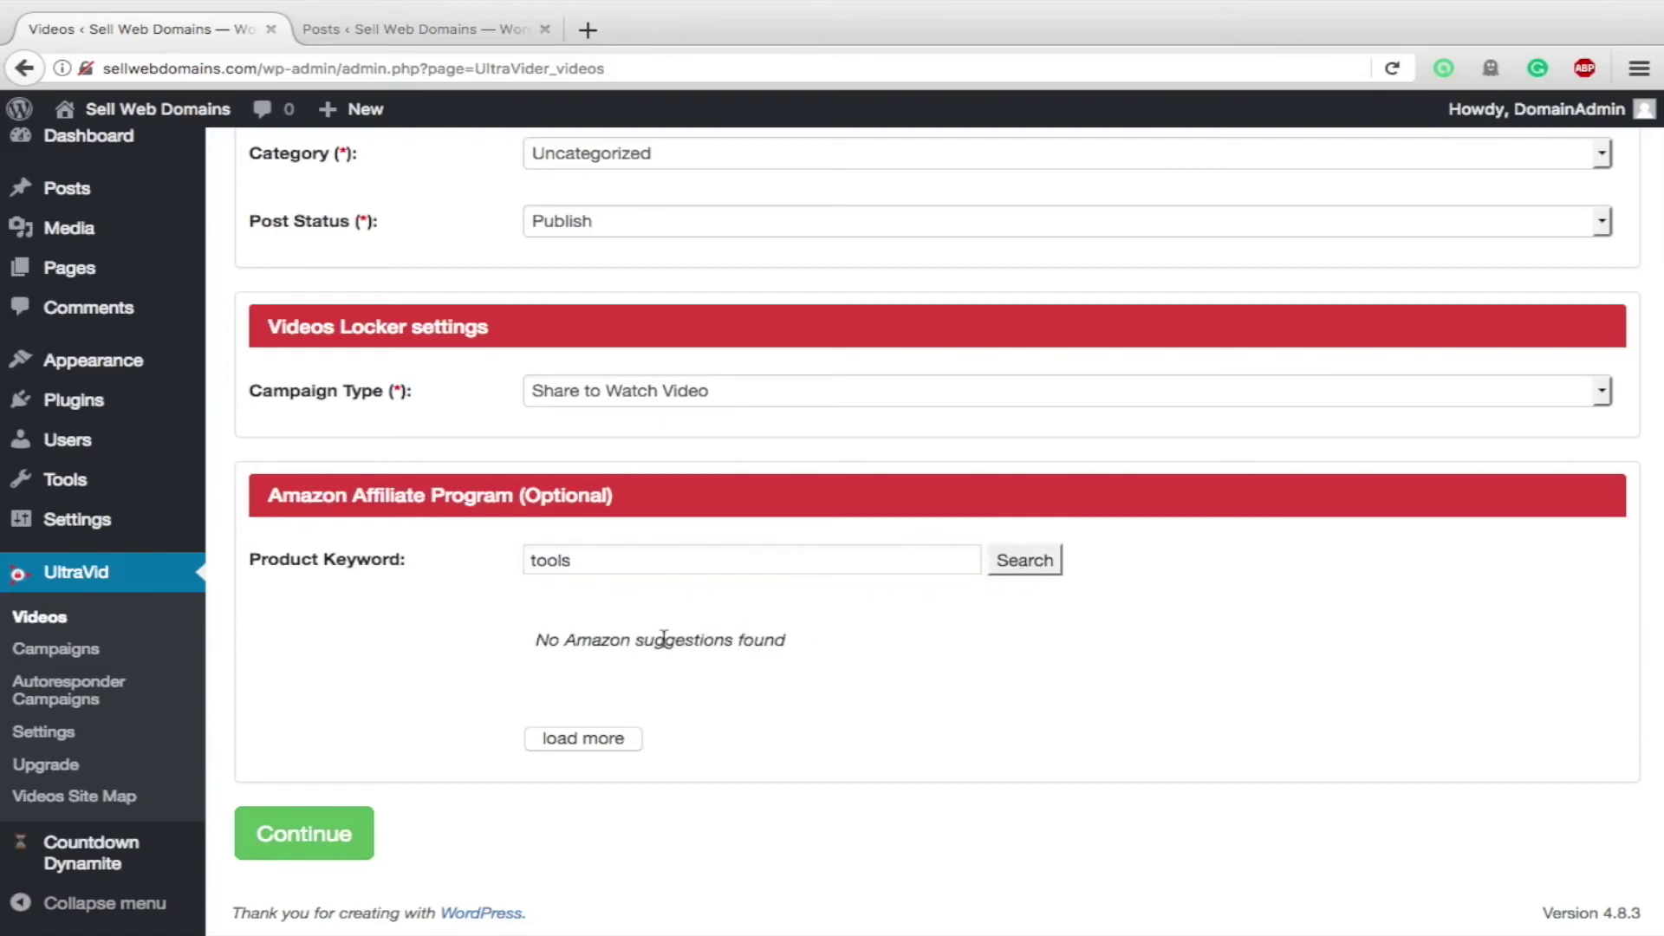
- Toggle the Amazon Affiliate Program section and highlight the Product Keyword label
{"action": "left_click", "coordinate": [407, 499]}
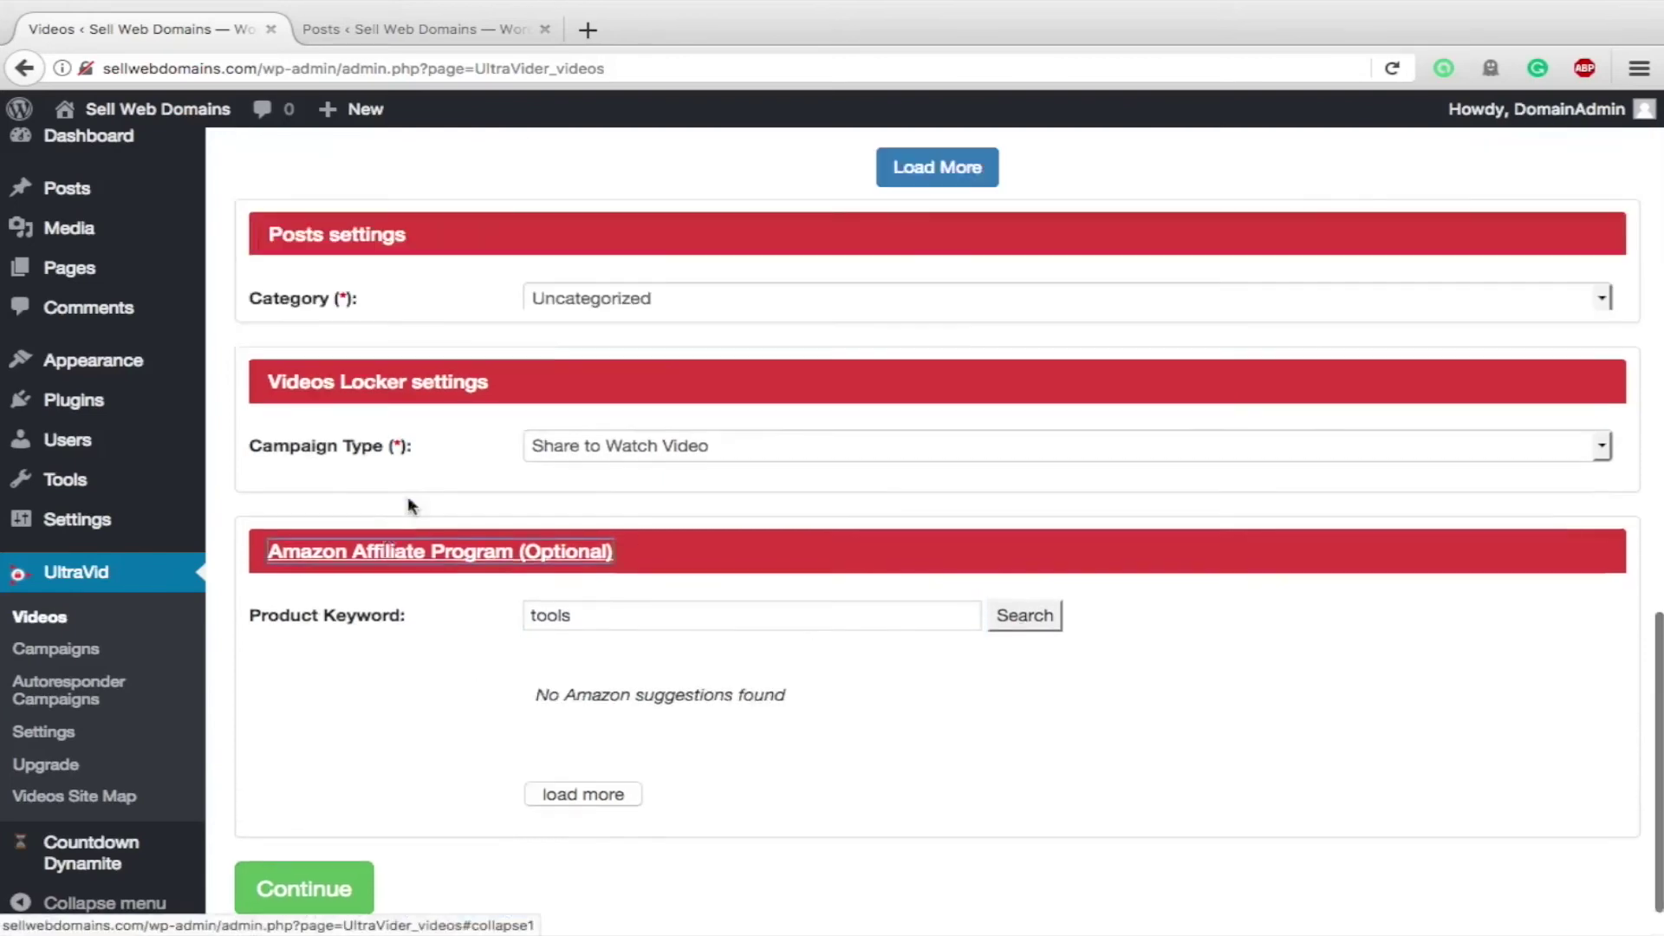
{"action": "scroll", "coordinate": [446, 496], "scroll_direction": "down", "scroll_amount": 3}
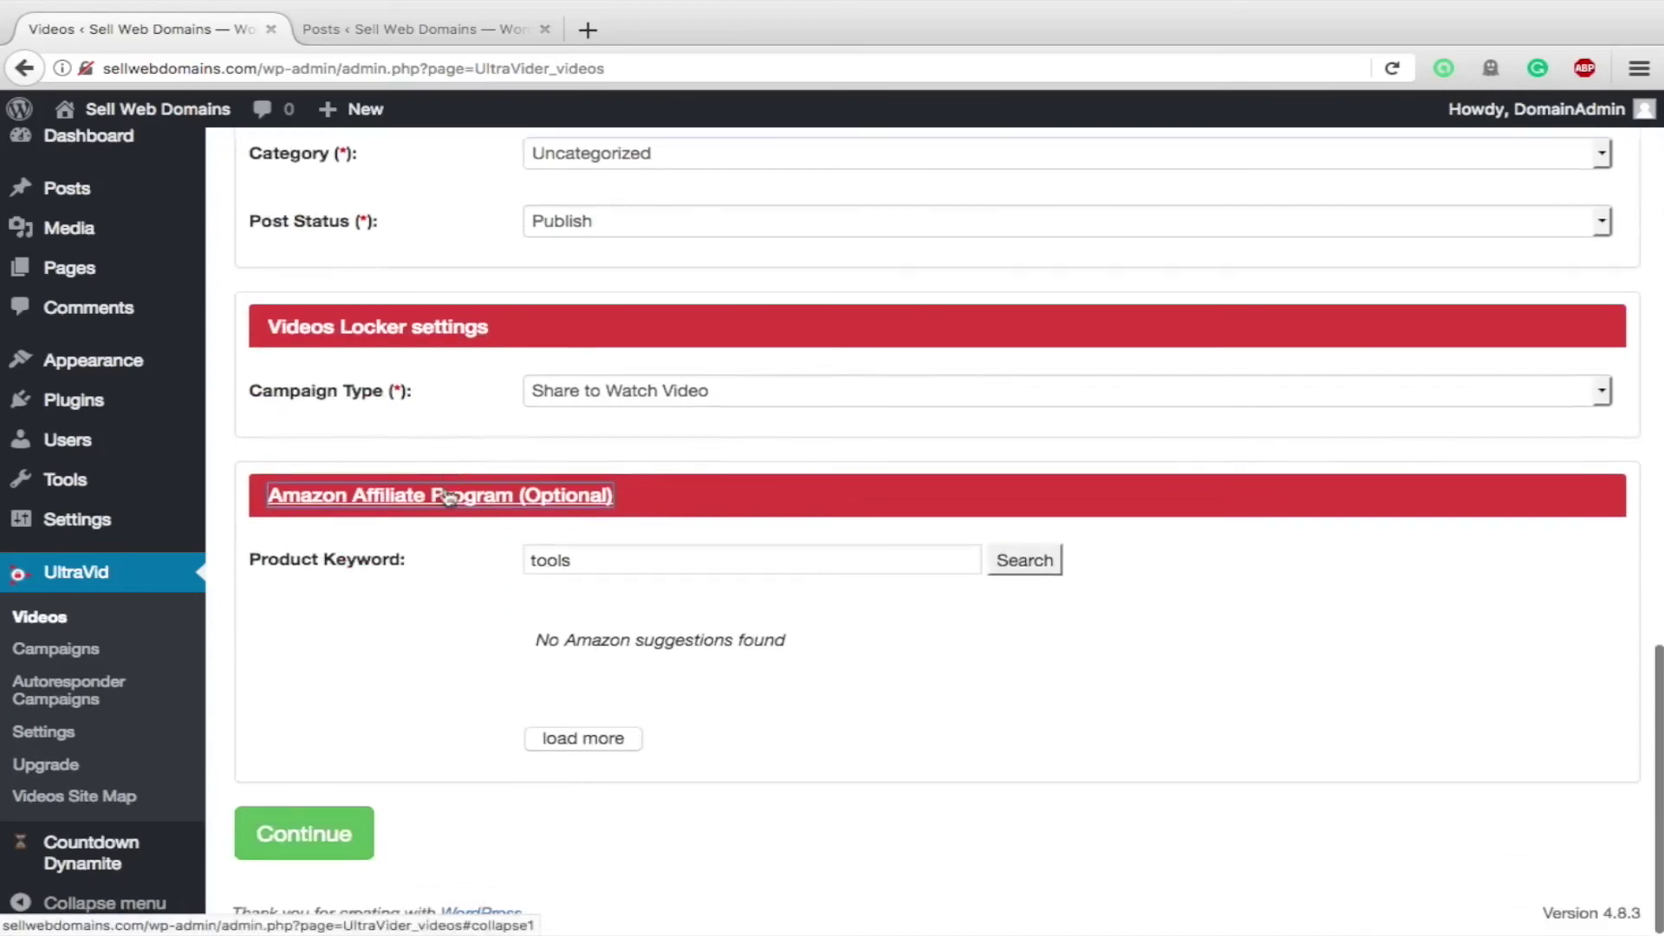
{"action": "scroll", "coordinate": [778, 495], "scroll_direction": "up", "scroll_amount": 5}
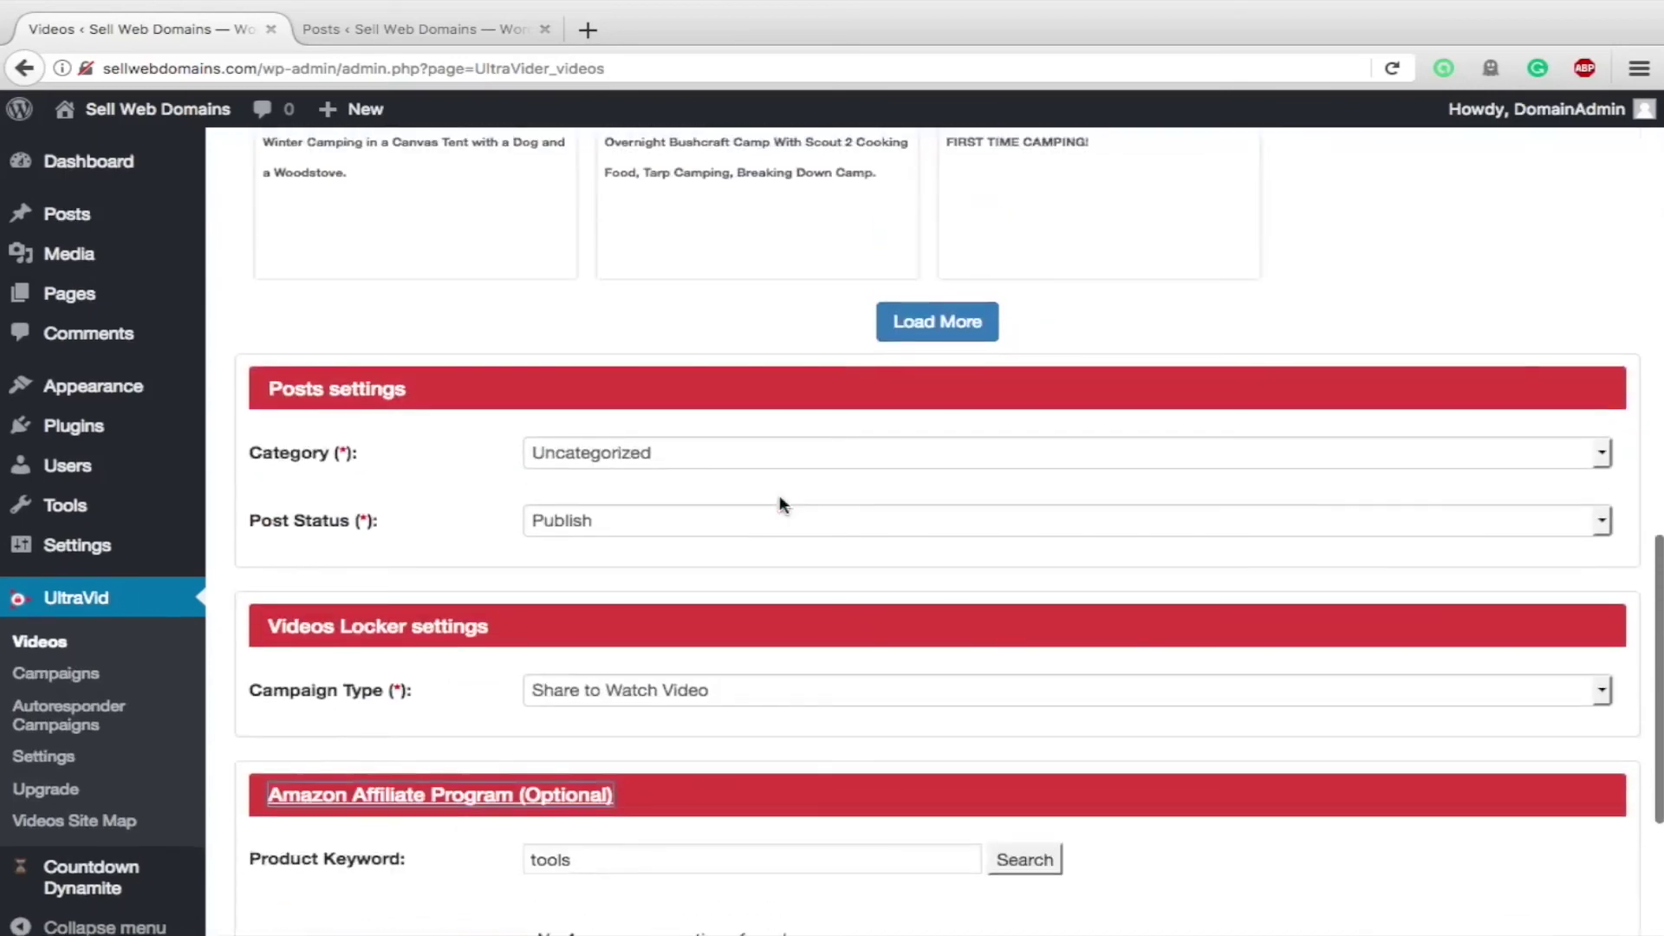
{"action": "scroll", "coordinate": [758, 633], "scroll_direction": "down", "scroll_amount": 10}
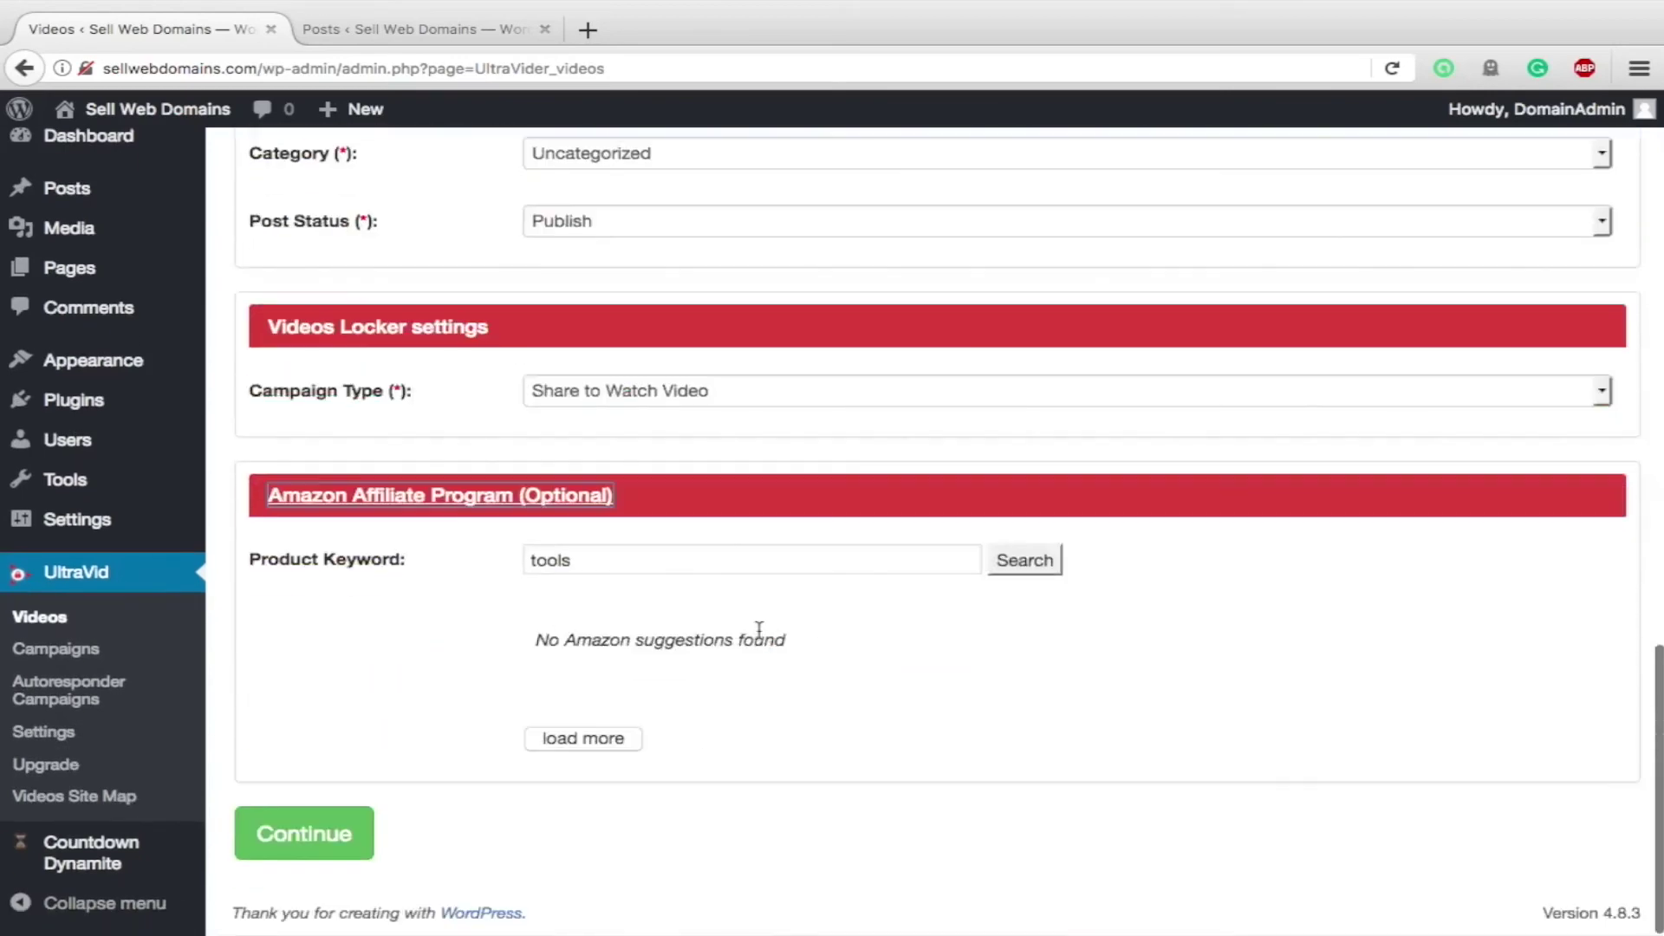
{"action": "left_click", "coordinate": [252, 557]}
{"action": "left_click_drag", "start_coordinate": [252, 558], "coordinate": [432, 568]}
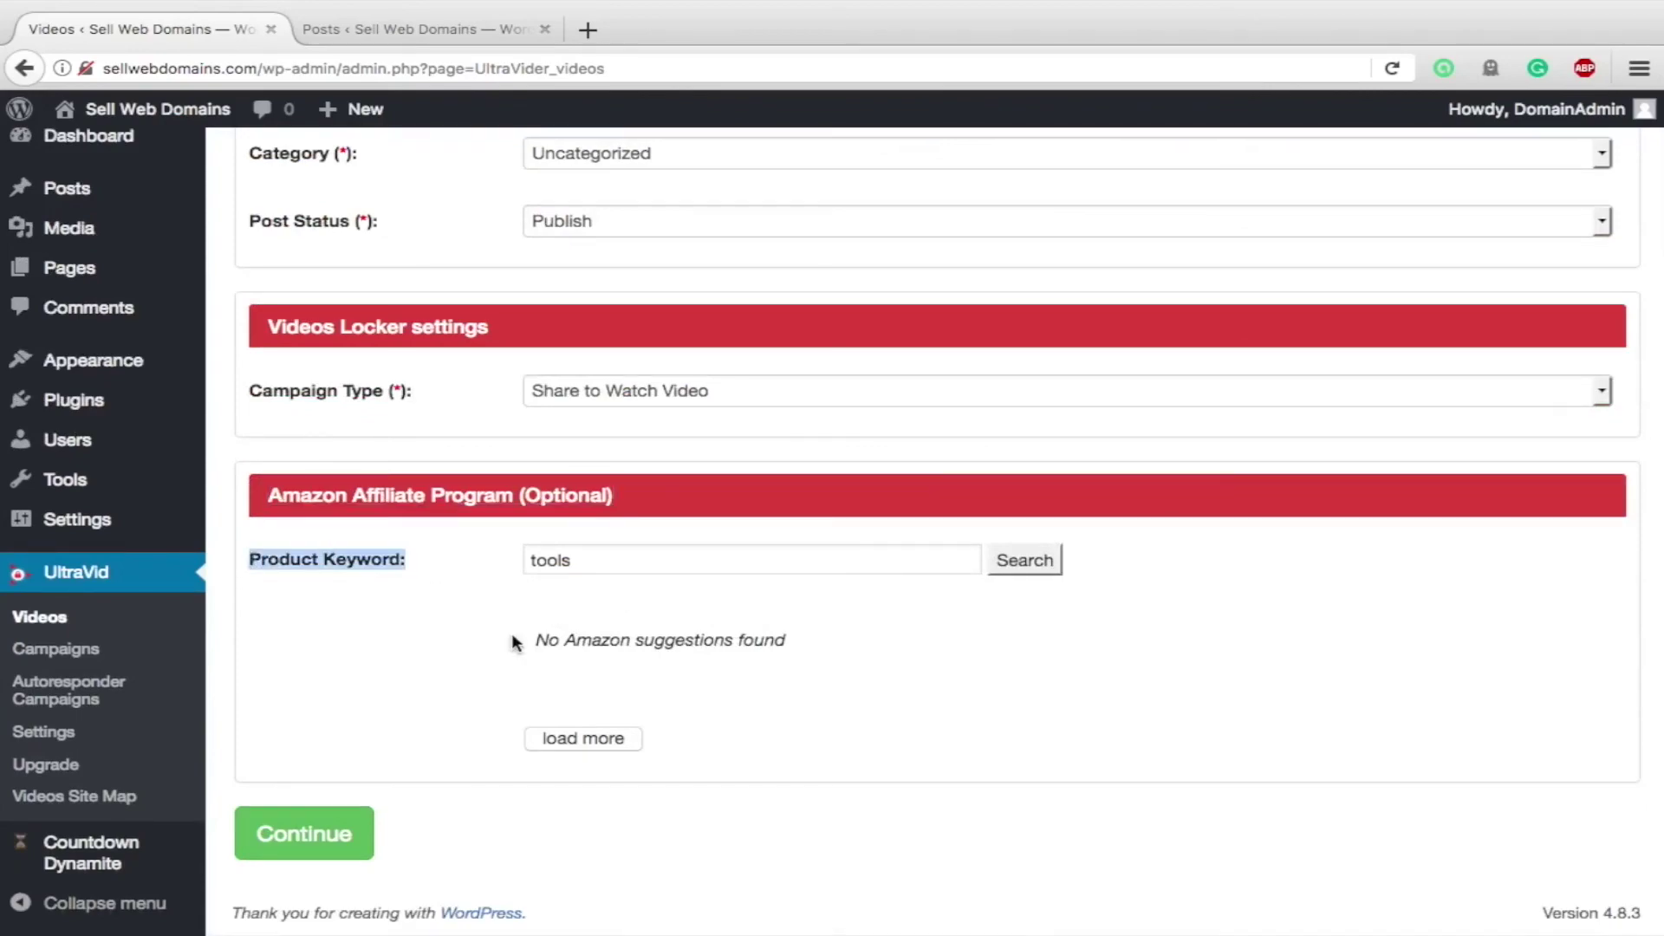
{"action": "scroll", "coordinate": [511, 639], "scroll_direction": "up", "scroll_amount": 10}
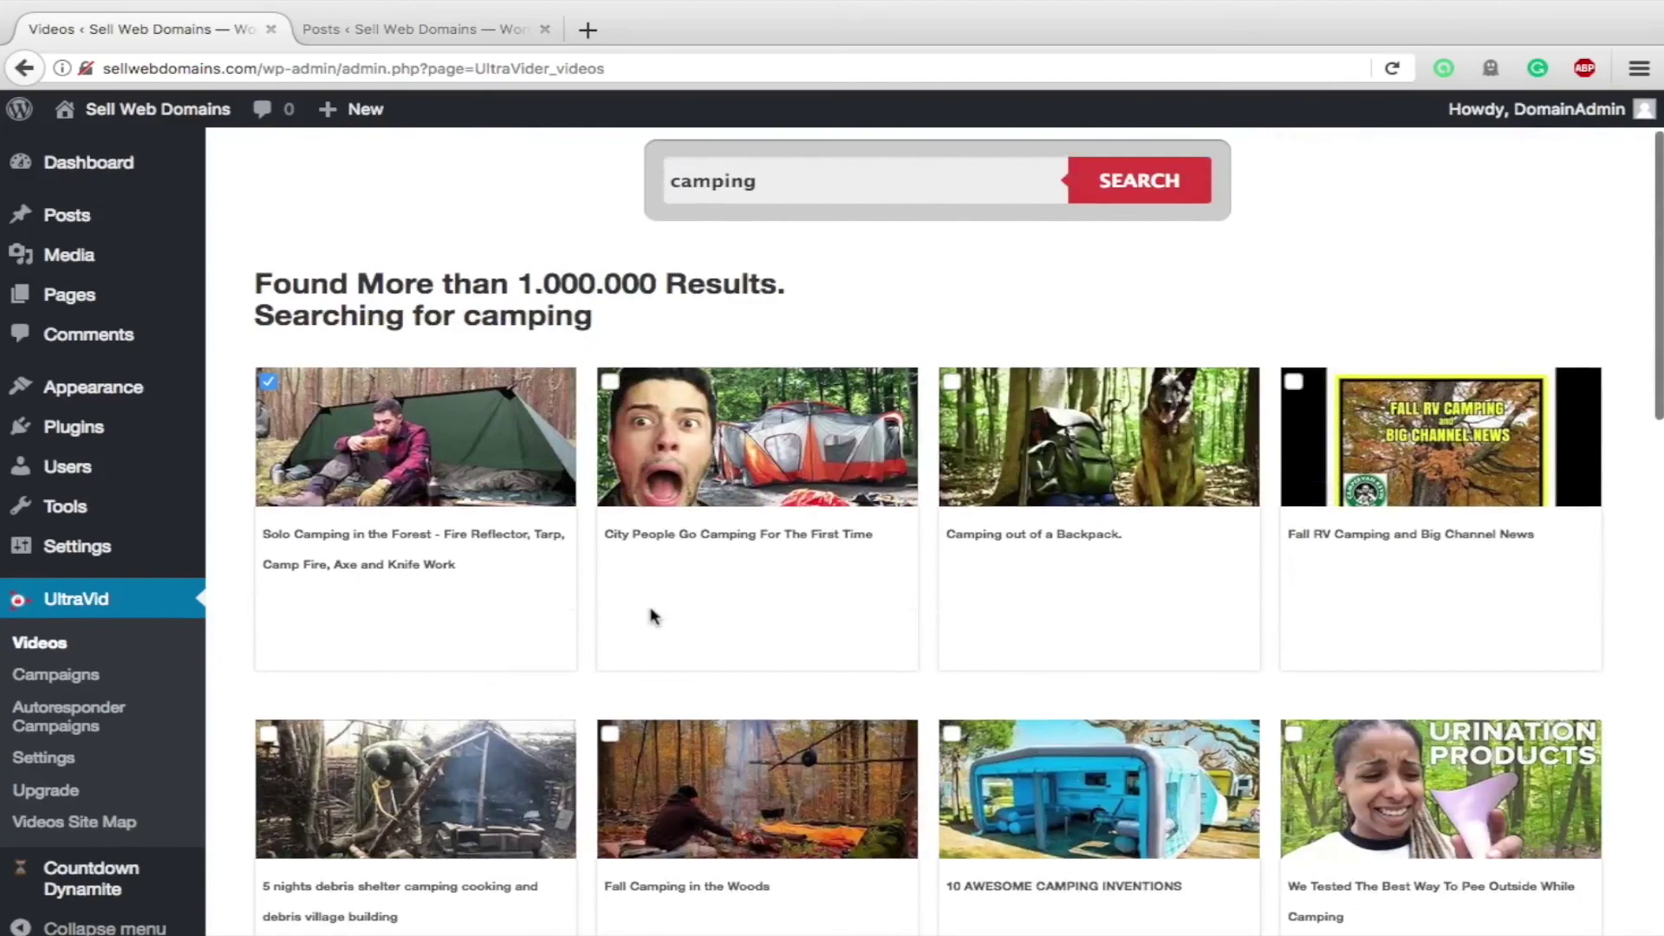
{"action": "scroll", "coordinate": [652, 615], "scroll_direction": "up", "scroll_amount": 2}
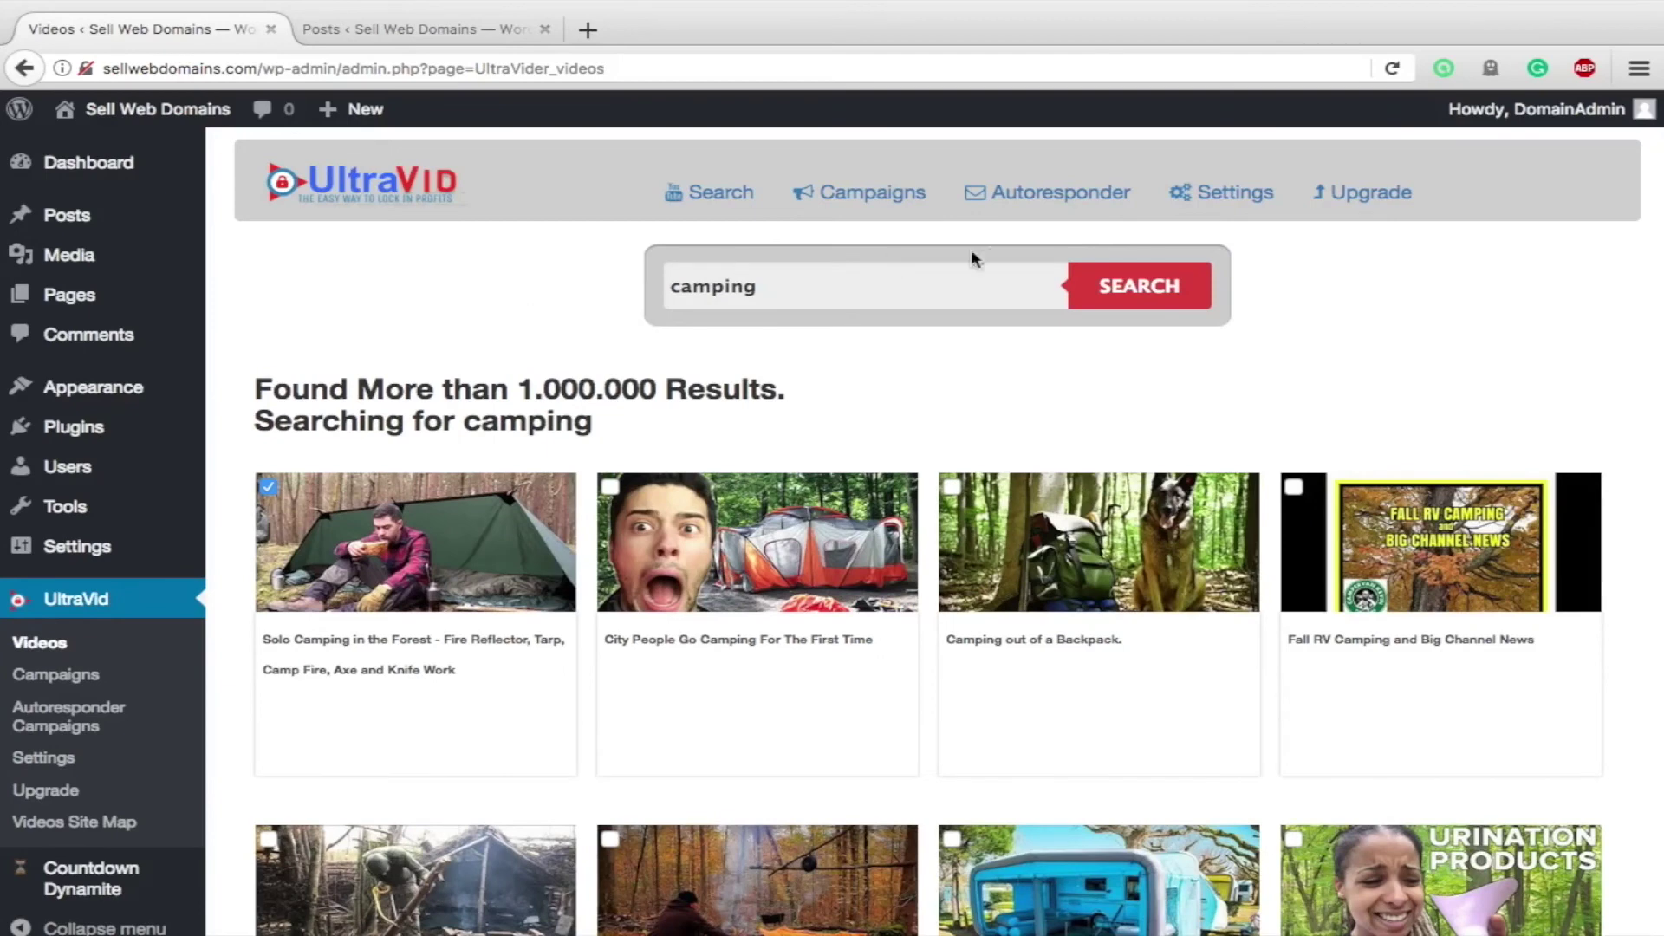
- Open UltraVid's Autoresponder Campaigns page from the header's Autoresponder tab
{"action": "left_click", "coordinate": [1025, 190]}
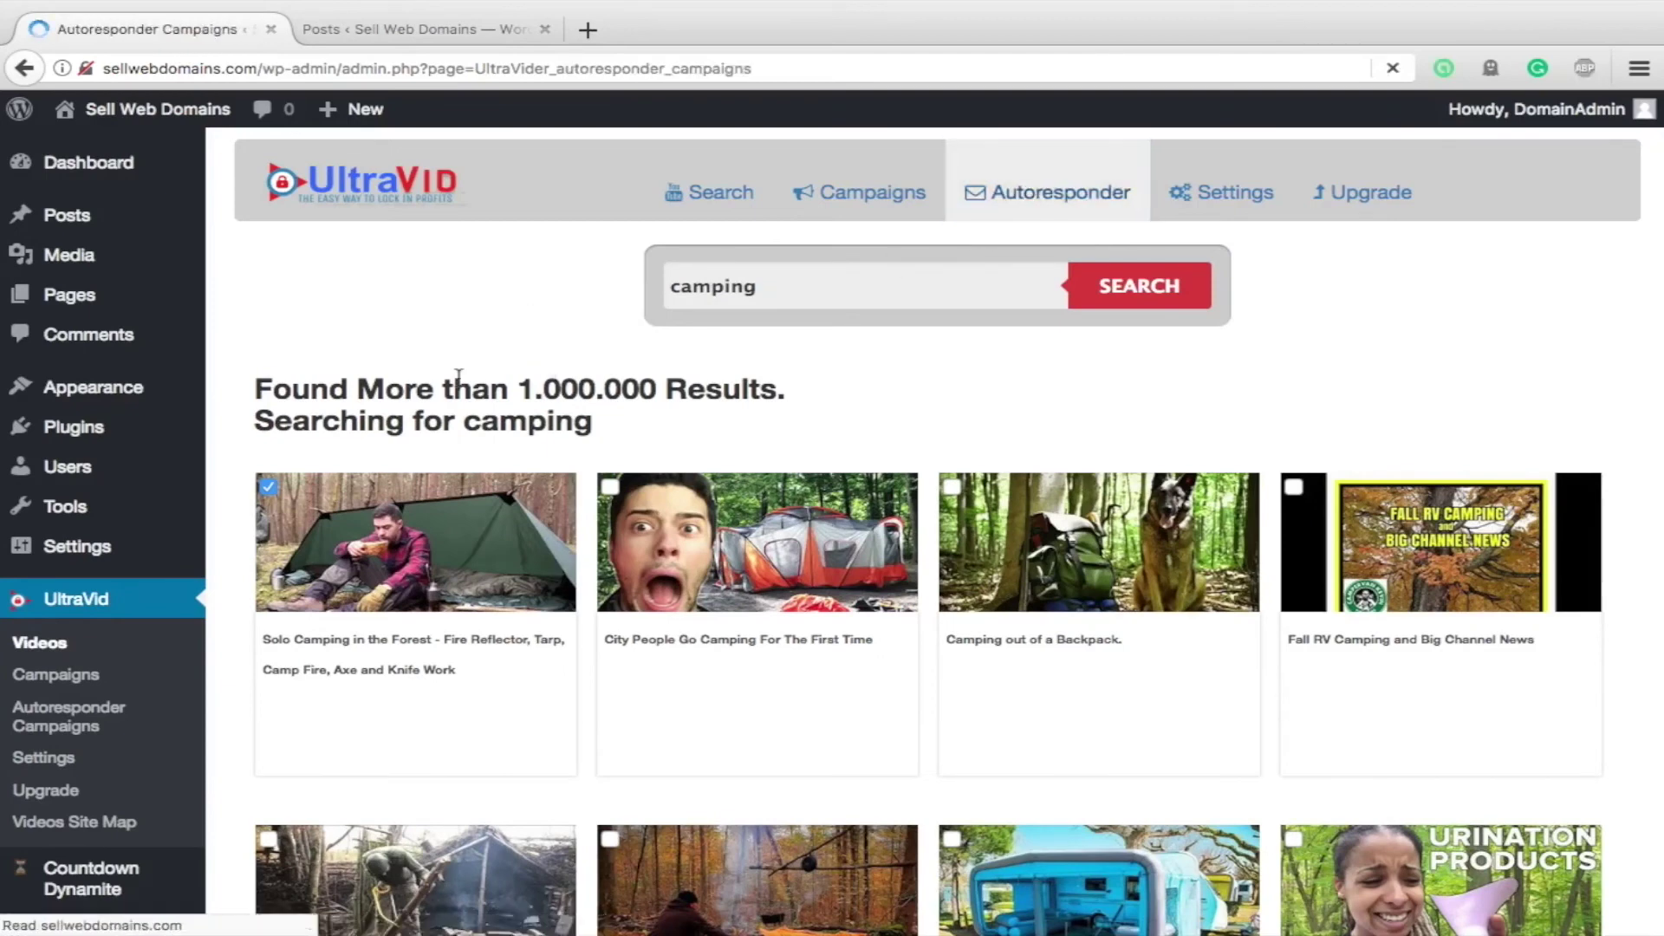